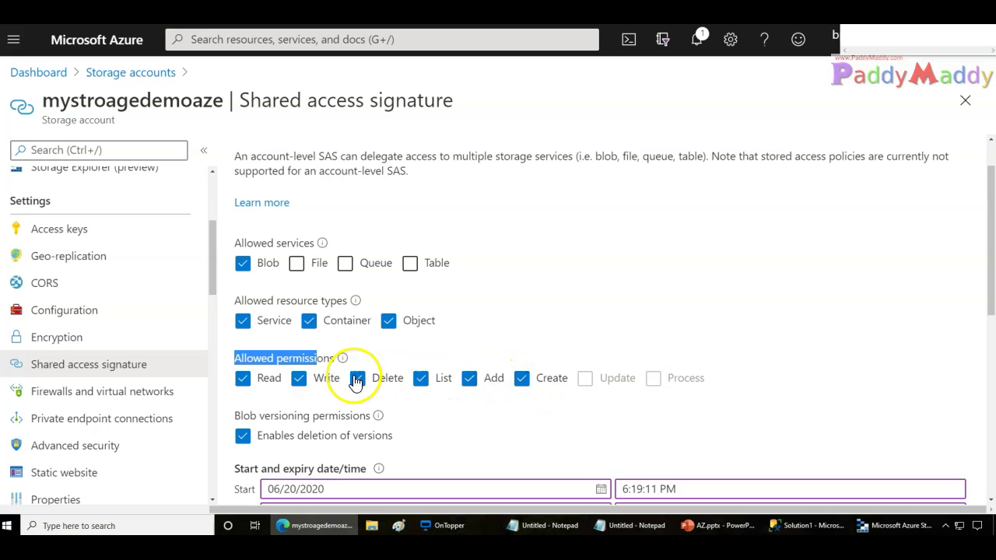
# Clear the Write, Delete, List, Add and Create permissions so that the shared access signature allows only Read
pyautogui.click(326, 378)
pyautogui.click(386, 389)
pyautogui.click(428, 383)
pyautogui.click(482, 385)
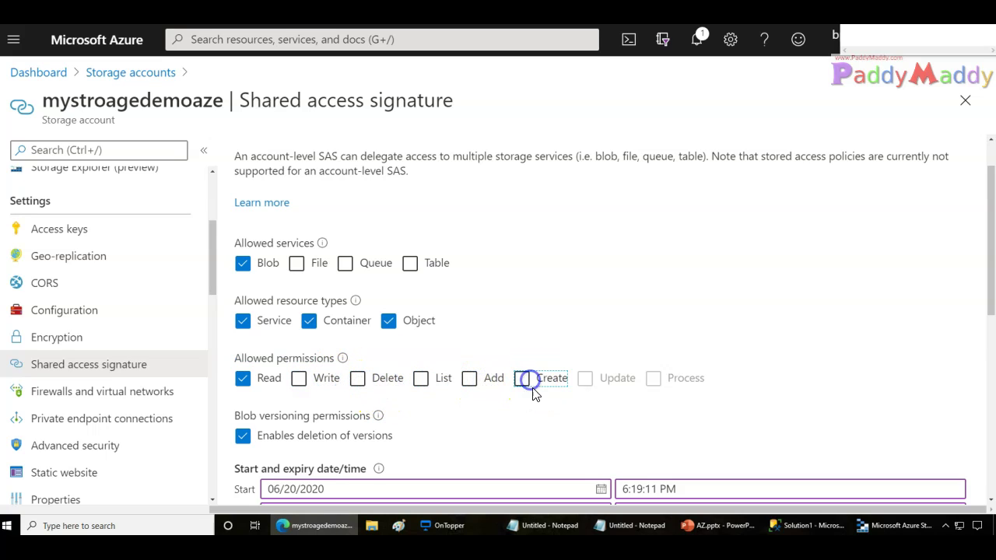
pyautogui.click(474, 343)
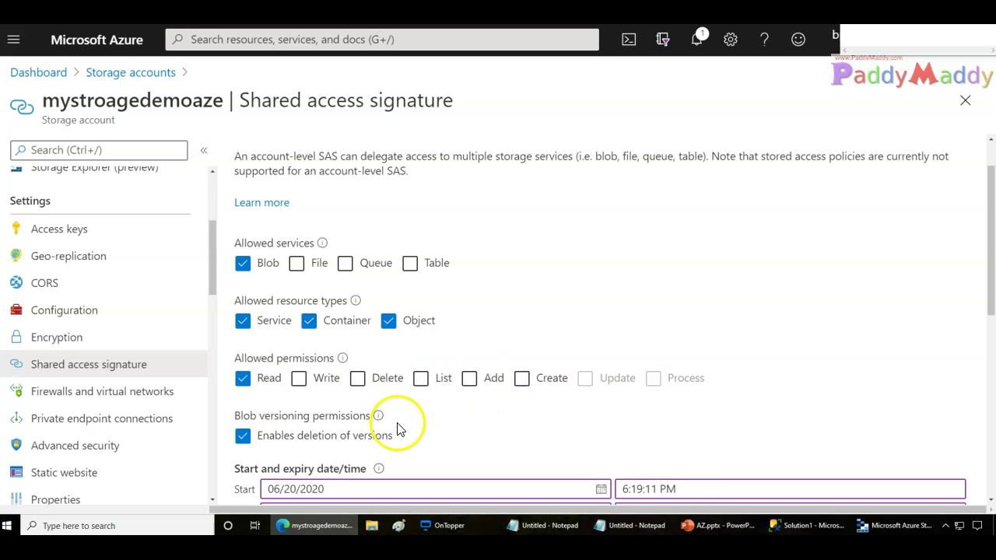
# Clear and reselect the Container and Object resource types under the allowed resource types
pyautogui.scroll(-1, 265, 378)
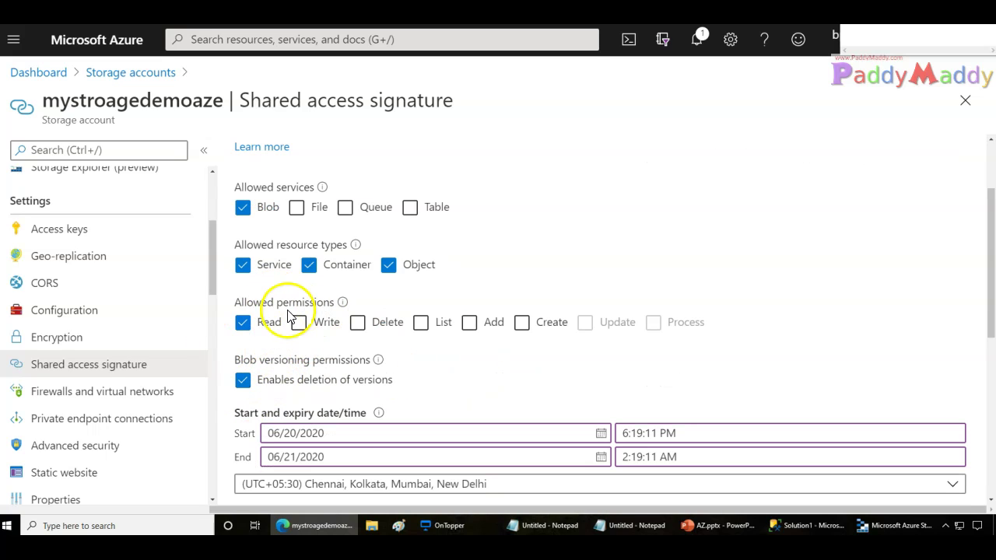
pyautogui.moveTo(276, 304); pyautogui.dragTo(328, 303)
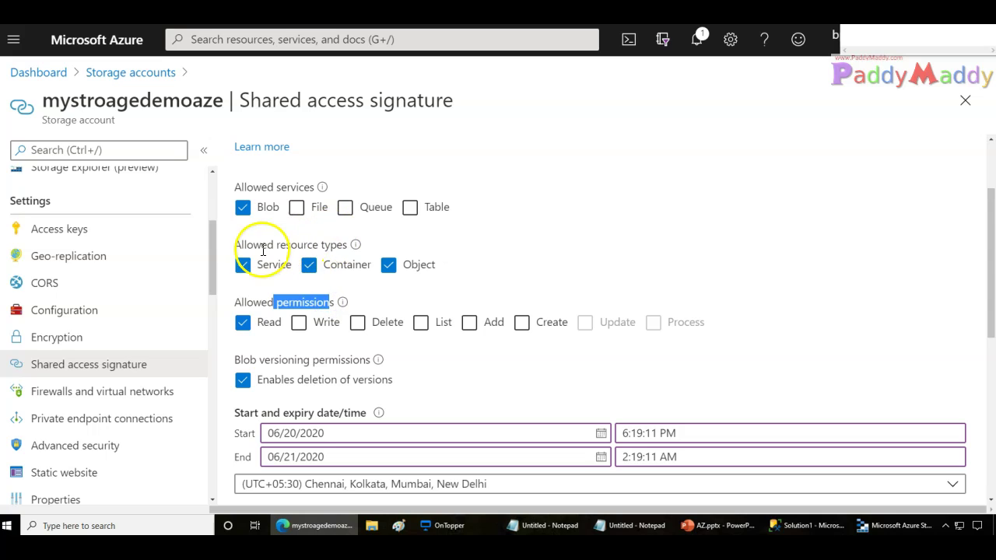
pyautogui.moveTo(261, 245); pyautogui.dragTo(318, 243)
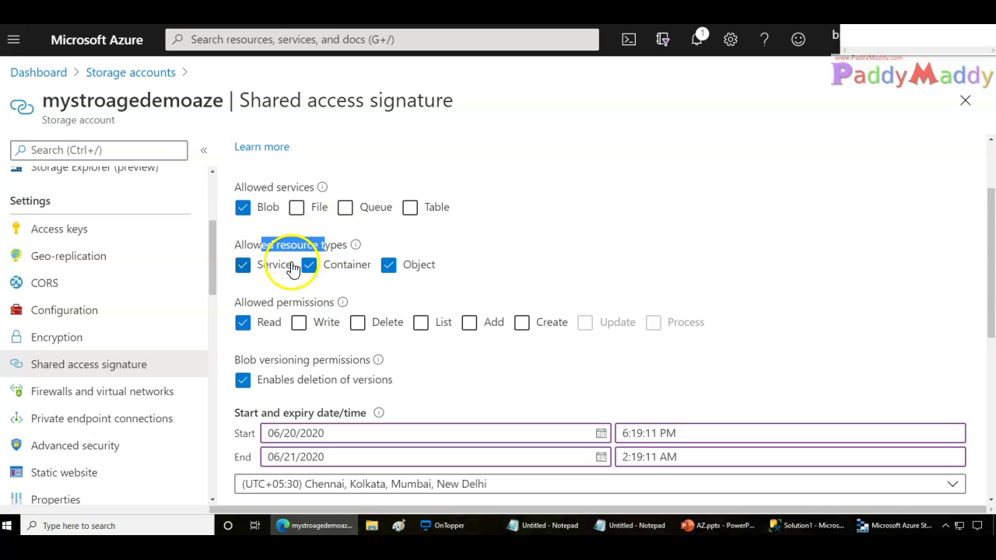
pyautogui.click(408, 266)
pyautogui.click(343, 269)
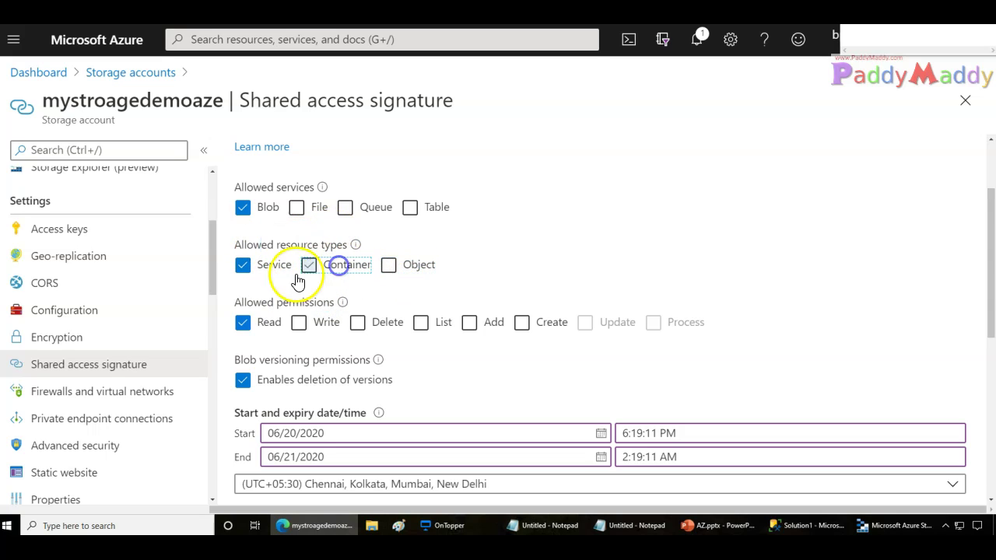
pyautogui.click(388, 272)
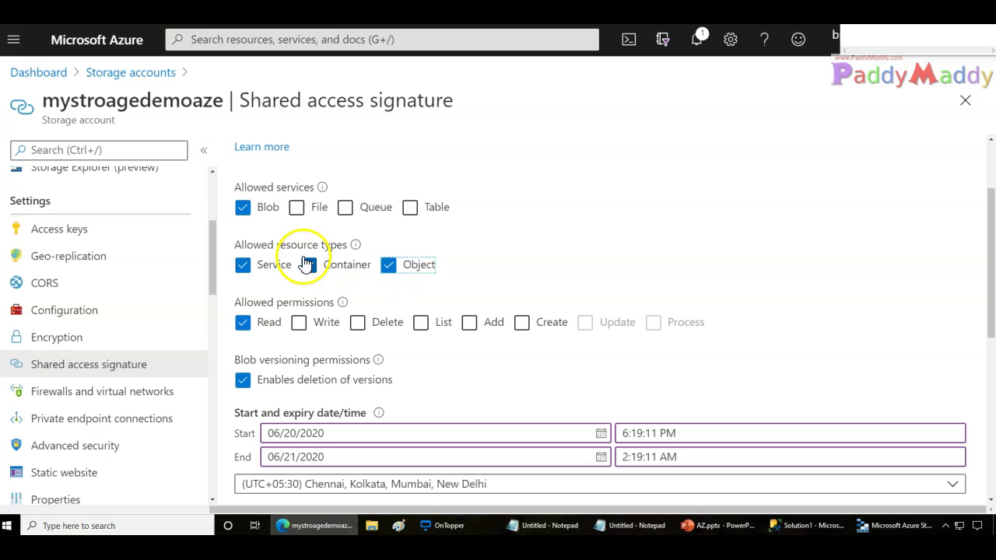
# Review the shared access signature options and inspect the start and expiry date settings, including the start date calendar
pyautogui.scroll(-1, 403, 350)
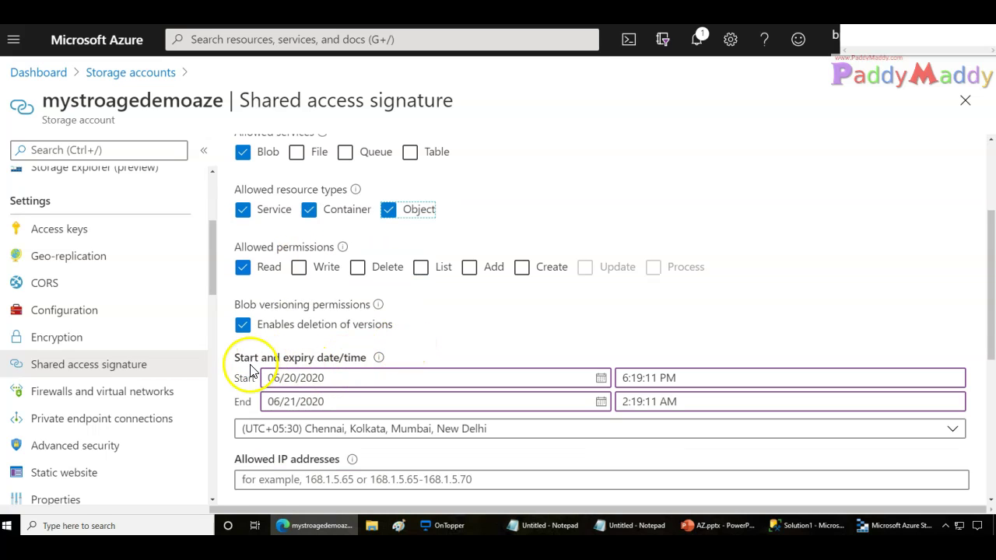
pyautogui.moveTo(255, 366); pyautogui.dragTo(262, 356)
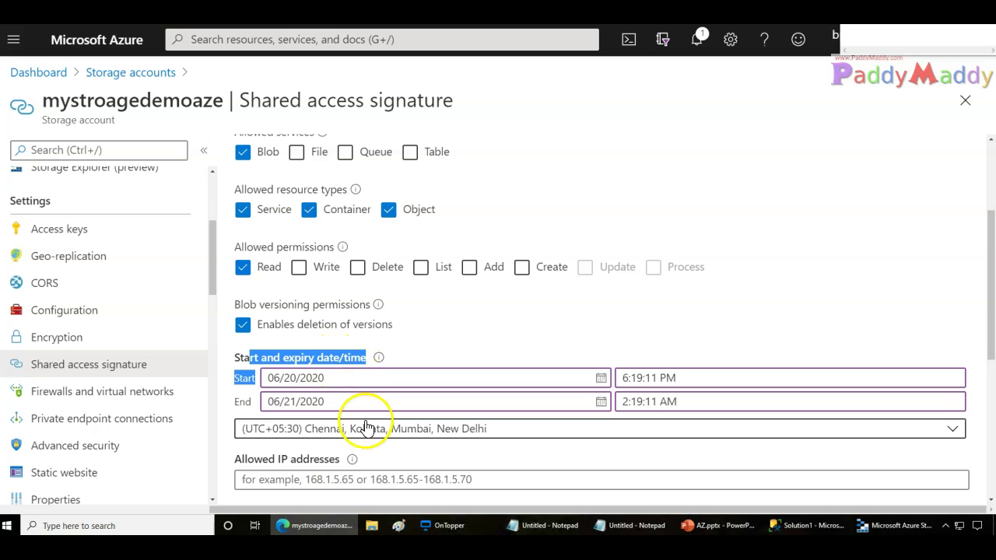
pyautogui.scroll(-2, 366, 418)
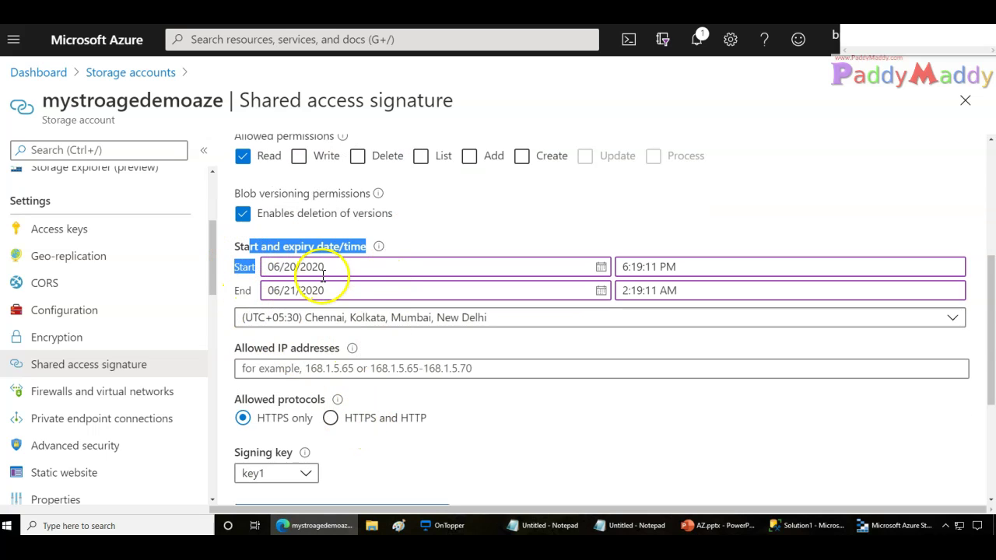
pyautogui.scroll(5, 378, 356)
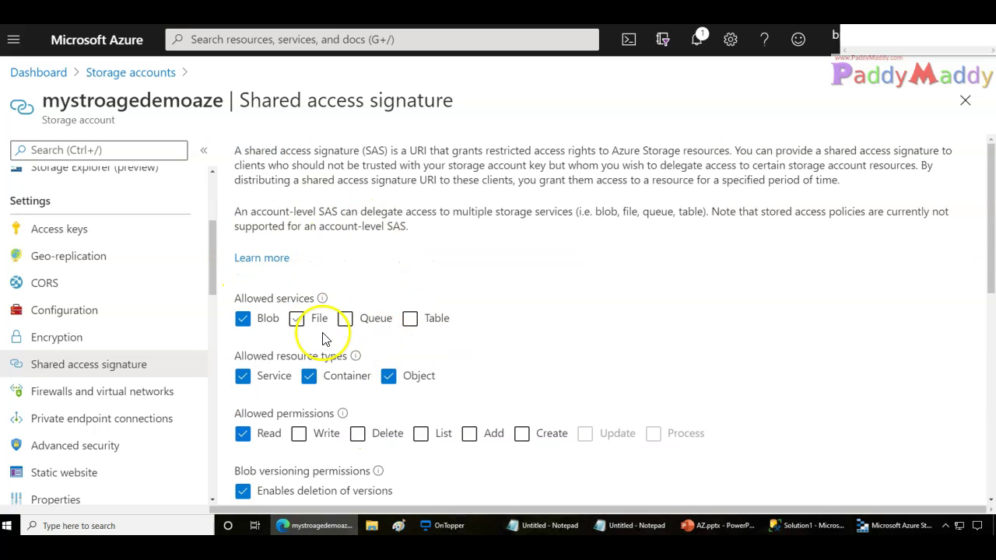
pyautogui.scroll(-10, 500, 341)
pyautogui.moveTo(264, 347); pyautogui.dragTo(858, 370)
pyautogui.scroll(5, 486, 326)
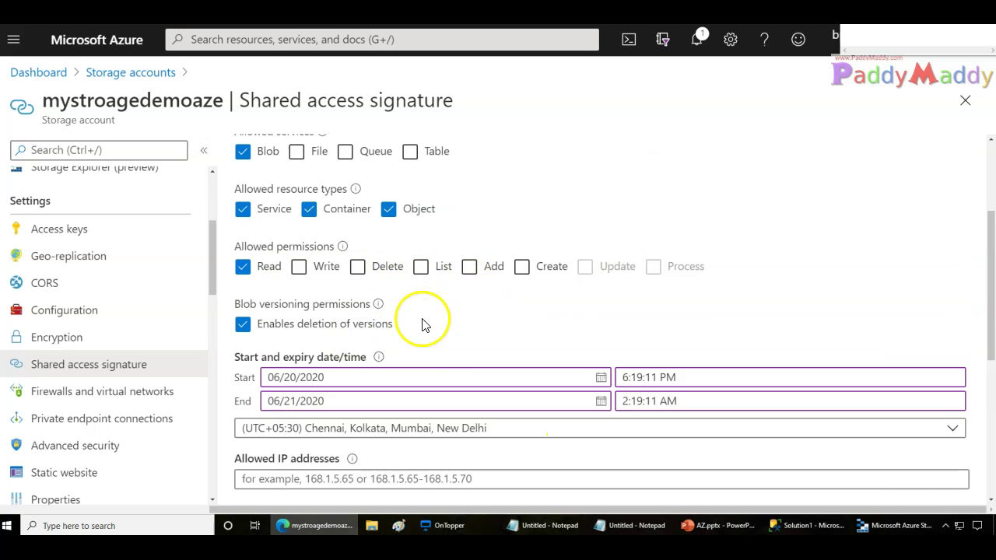
pyautogui.click(600, 377)
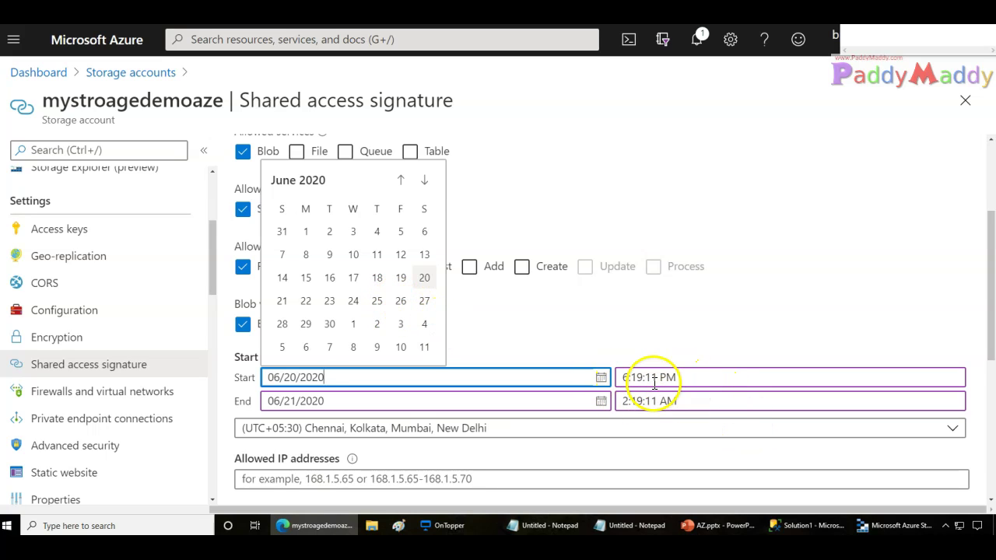
pyautogui.click(233, 417)
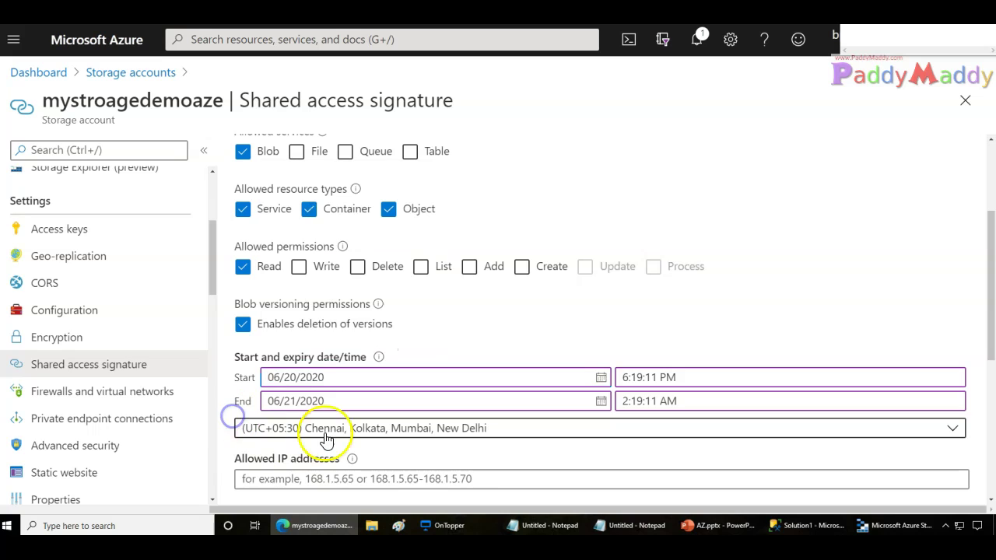
pyautogui.scroll(-1, 366, 420)
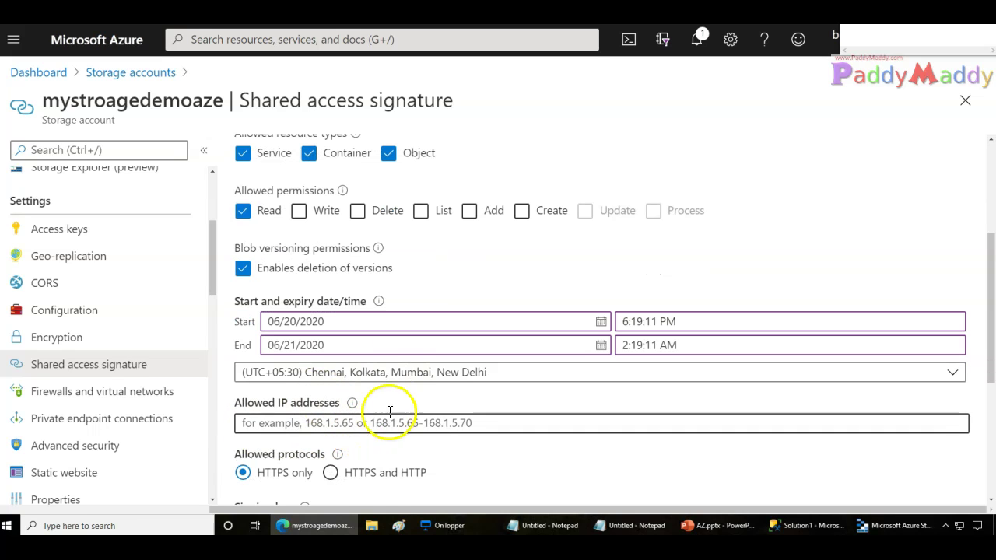
# Inspect the Allowed IP addresses field and its suggested entry, leaving the field empty
pyautogui.click(334, 423)
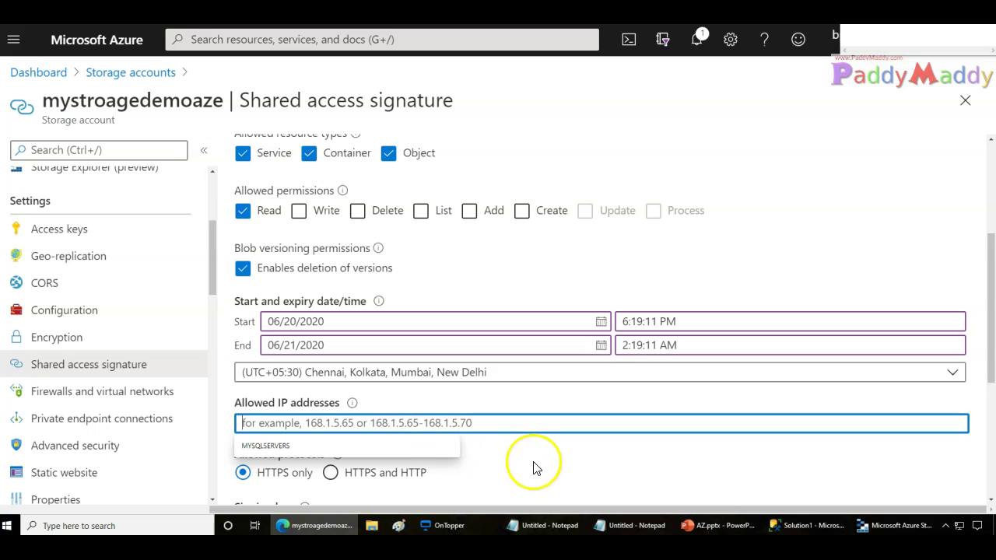
pyautogui.click(558, 466)
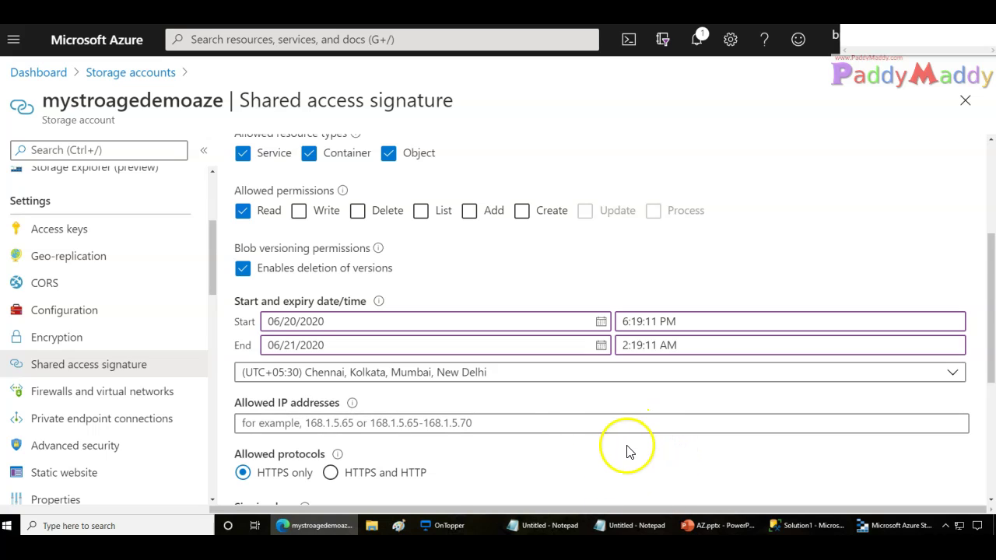
pyautogui.click(364, 427)
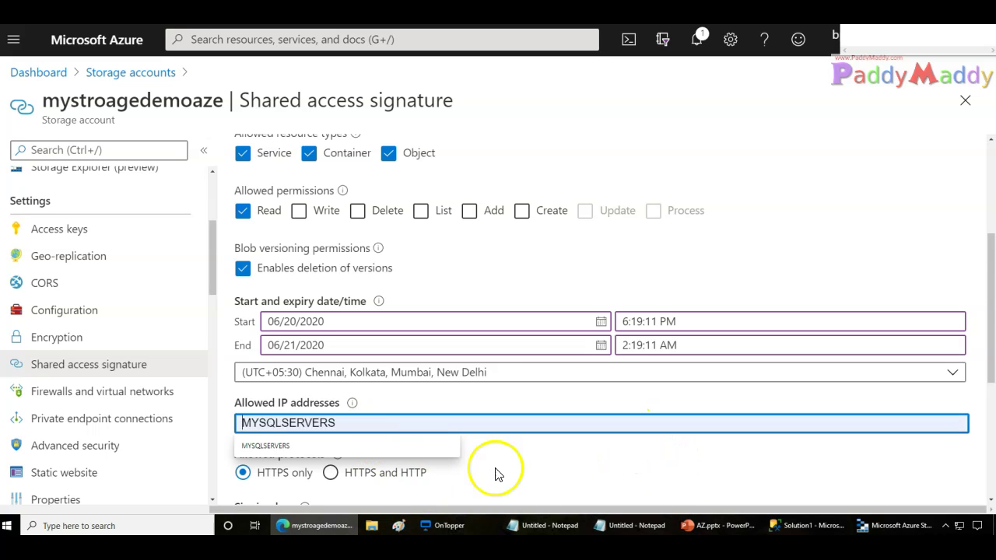
pyautogui.click(528, 490)
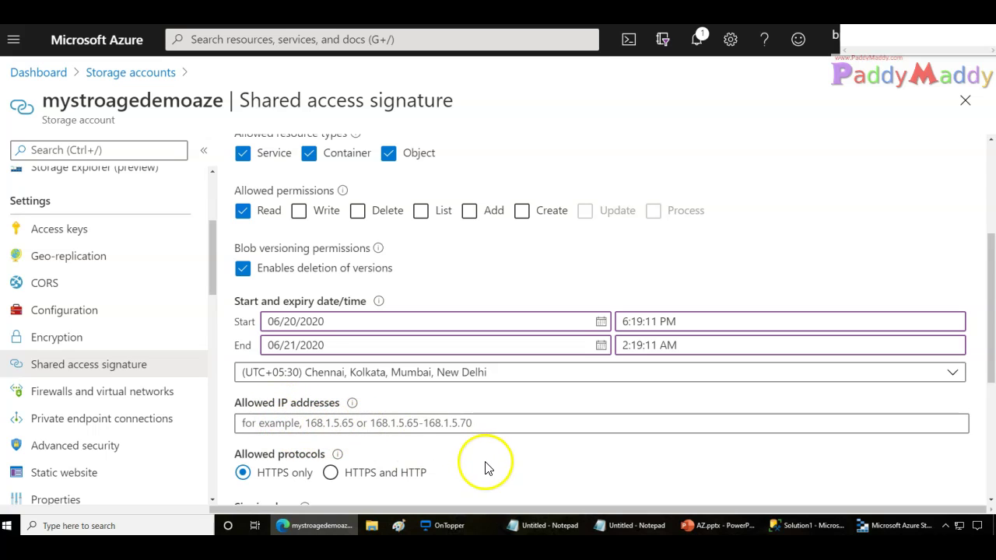
# Keep HTTPS only as the allowed protocol and key1 as the signing key, and generate the SAS and connection string
pyautogui.scroll(-2, 487, 460)
pyautogui.click(351, 306)
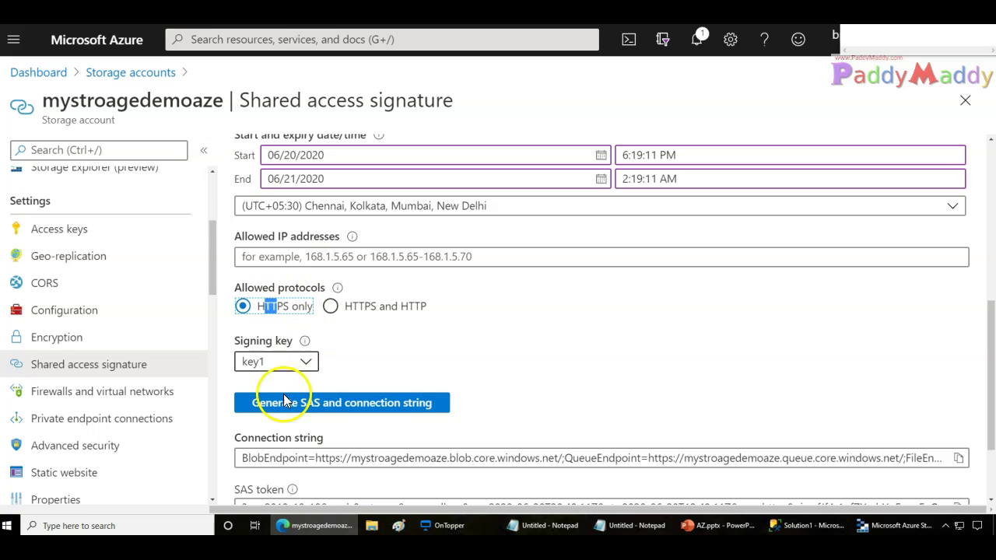
pyautogui.click(273, 362)
pyautogui.click(271, 377)
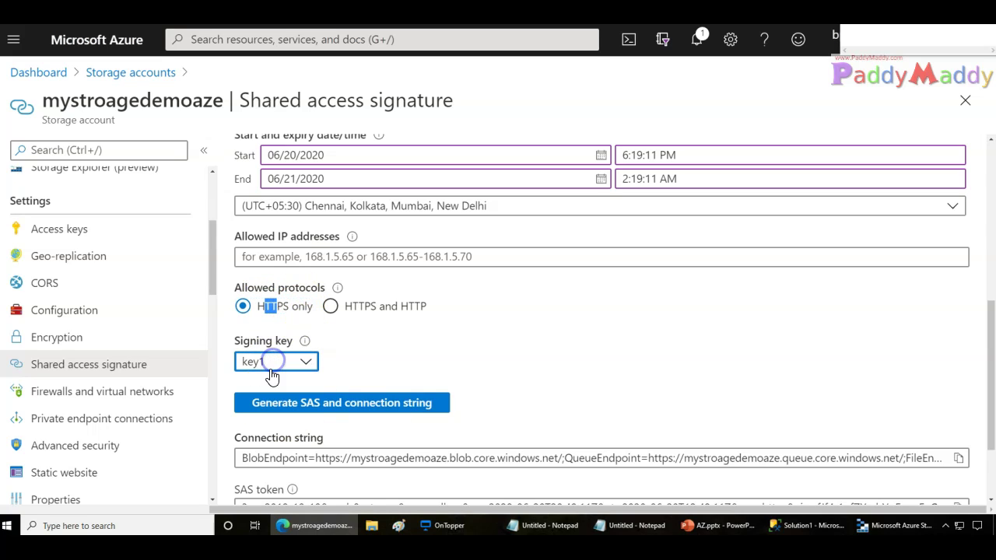
pyautogui.click(282, 364)
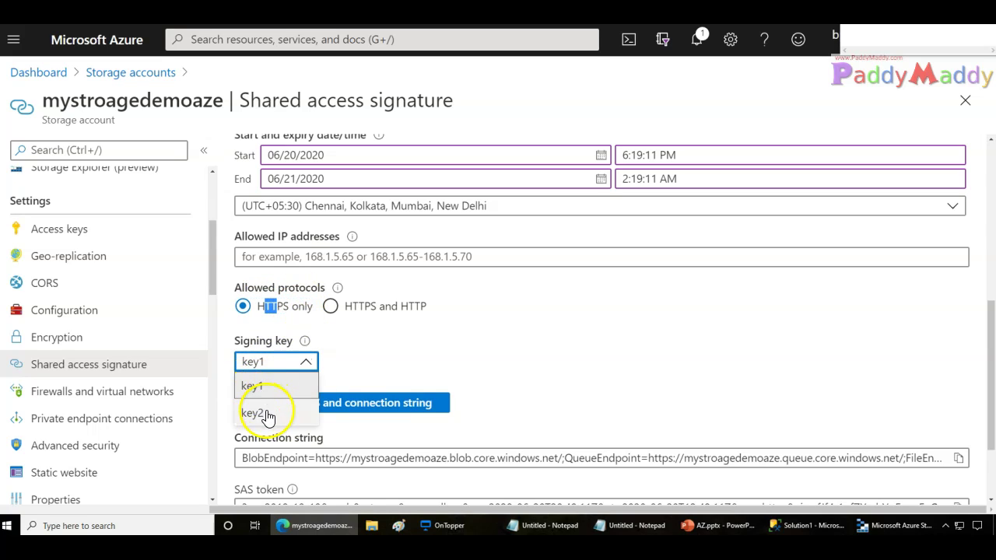
pyautogui.click(348, 363)
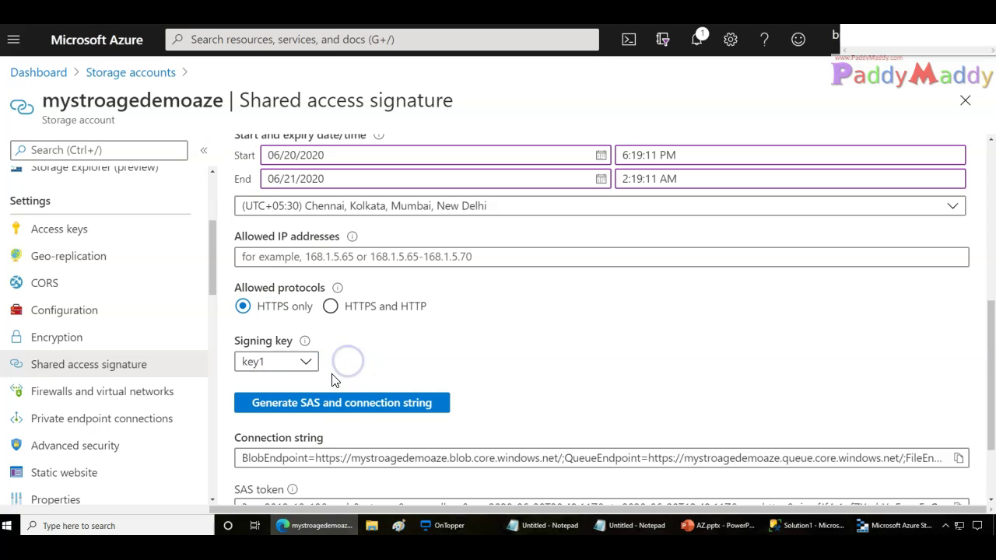
pyautogui.click(283, 398)
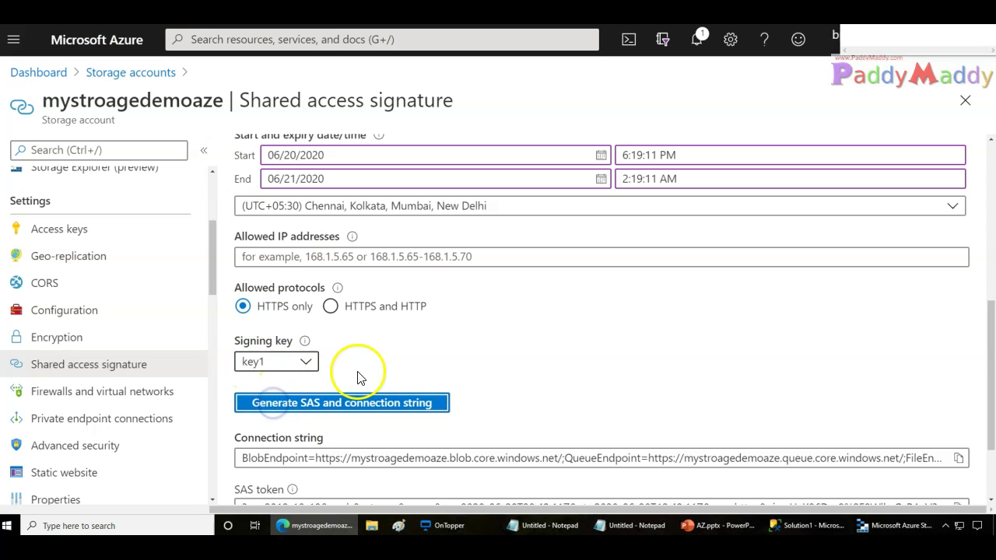
# Review the shared access signature settings and copy the generated Blob service SAS URL
pyautogui.scroll(4, 358, 377)
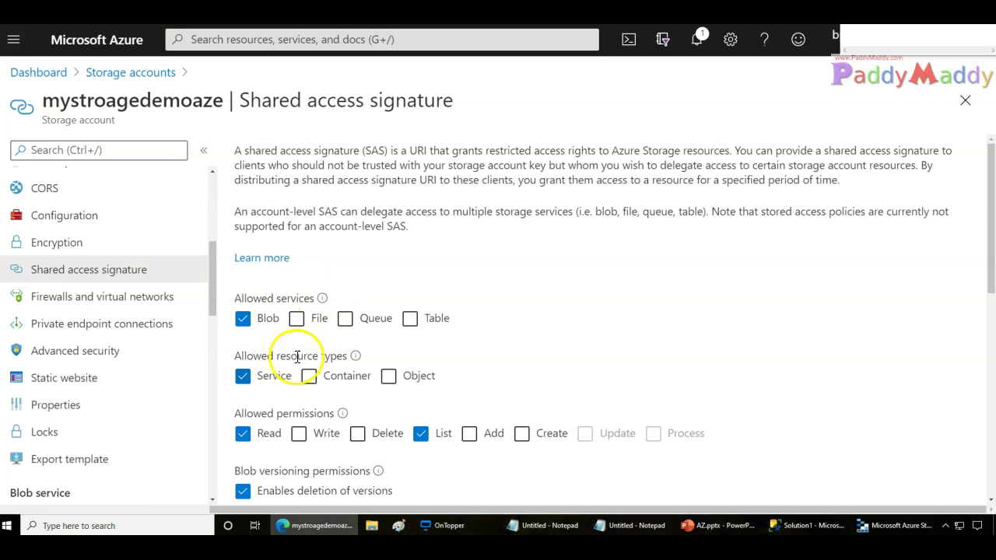
pyautogui.scroll(-2, 279, 384)
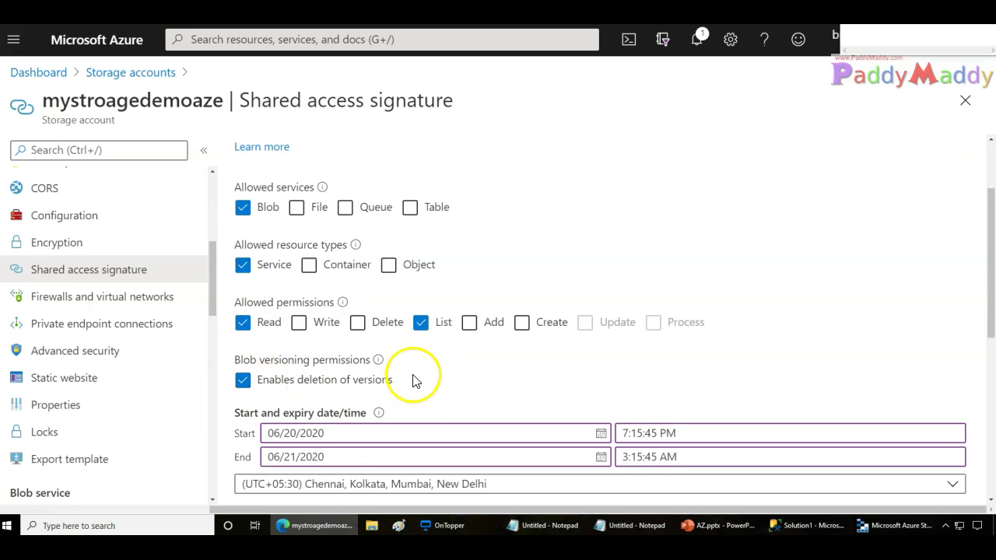
pyautogui.scroll(-4, 414, 381)
pyautogui.scroll(-3, 480, 446)
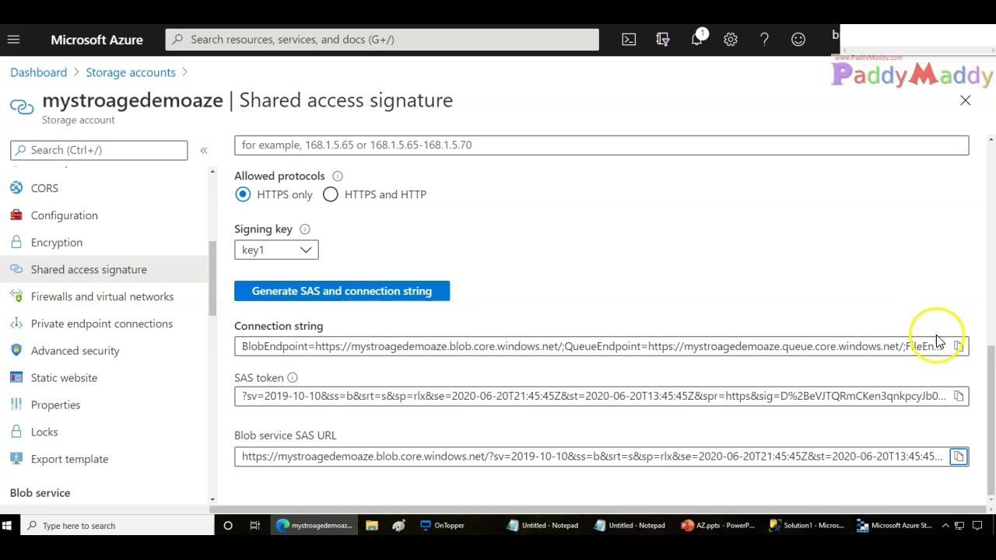
pyautogui.click(958, 457)
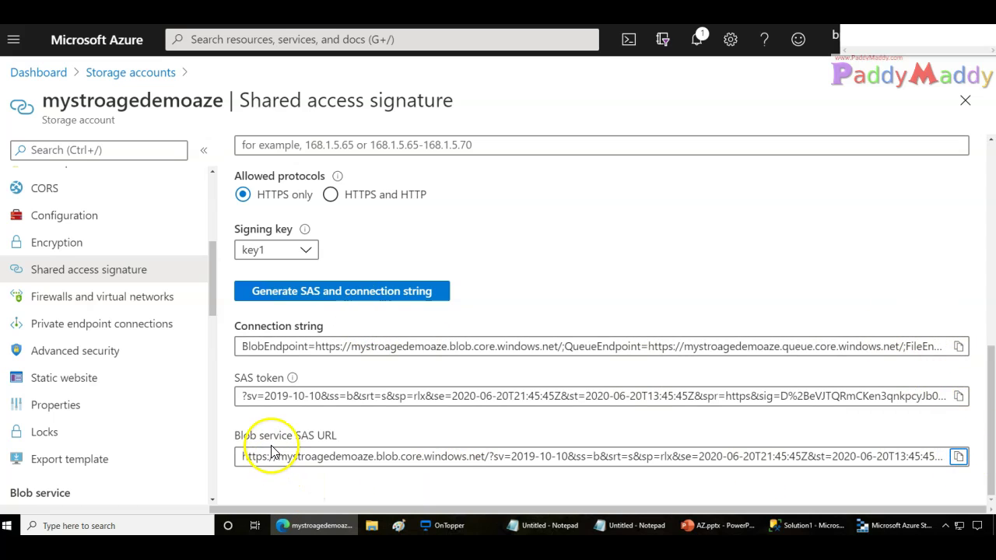
# Switch to Microsoft Azure Storage Explorer and start a new storage connection that uses a shared access signature (SAS) URI
pyautogui.click(904, 519)
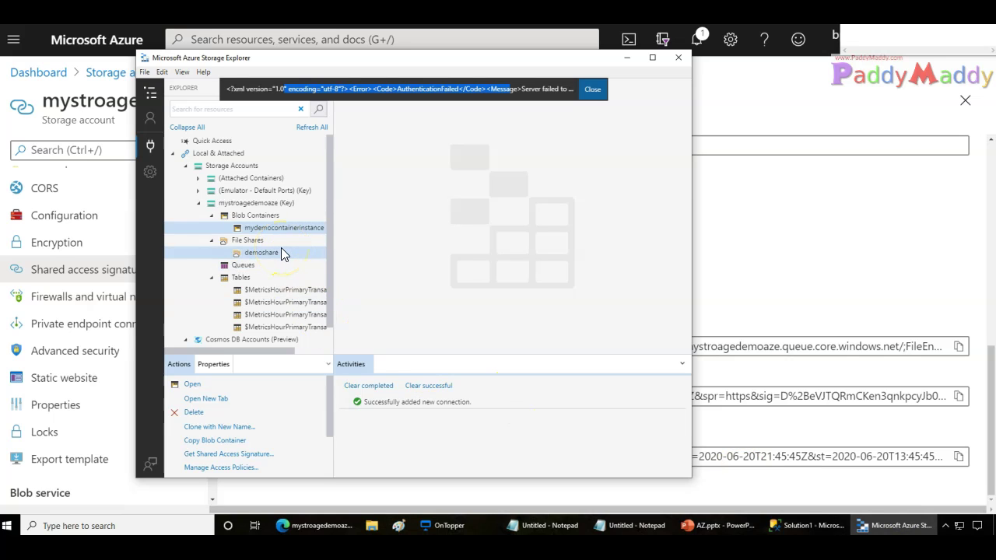
pyautogui.click(144, 147)
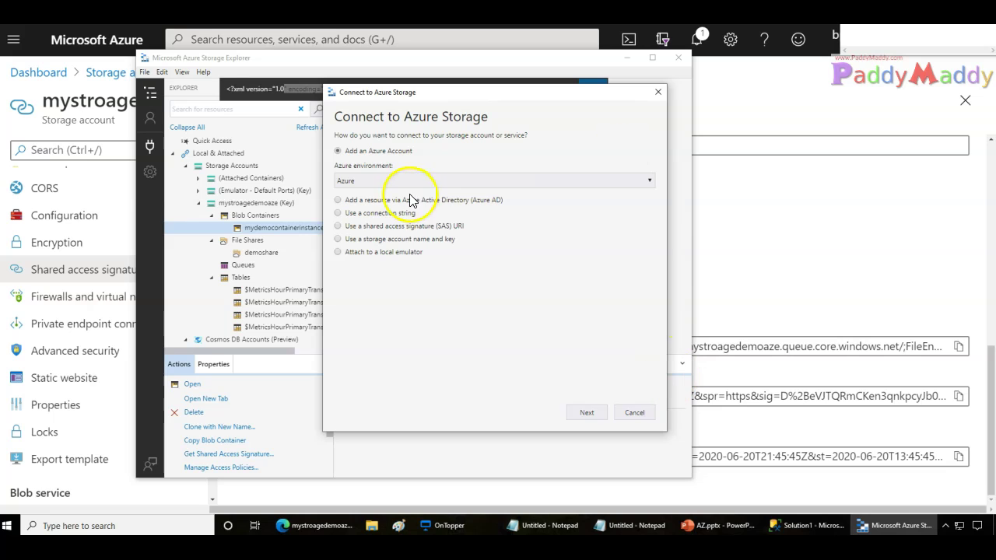
pyautogui.click(394, 227)
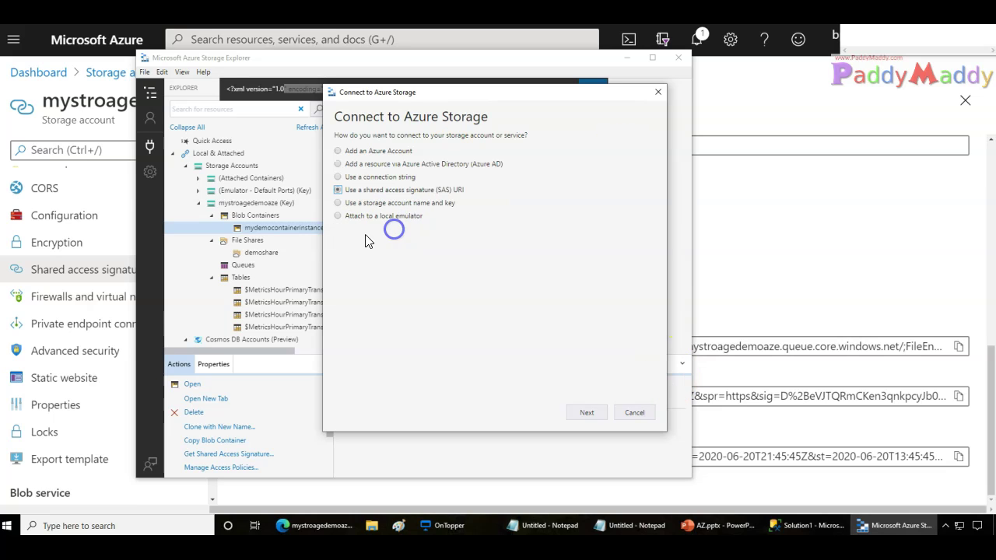
pyautogui.click(595, 414)
# Paste the copied SAS URL as the URI, set the display name to mystroagedemoaze-1SASBlog, and connect
pyautogui.click(384, 196)
pyautogui.hotkey('ctrl', 'v')
pyautogui.click(428, 160)
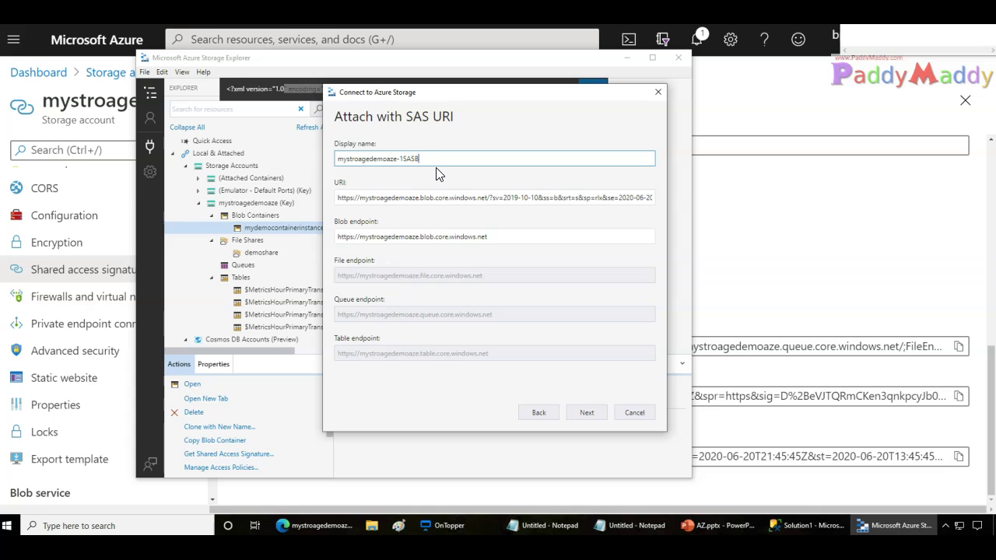
pyautogui.click(596, 410)
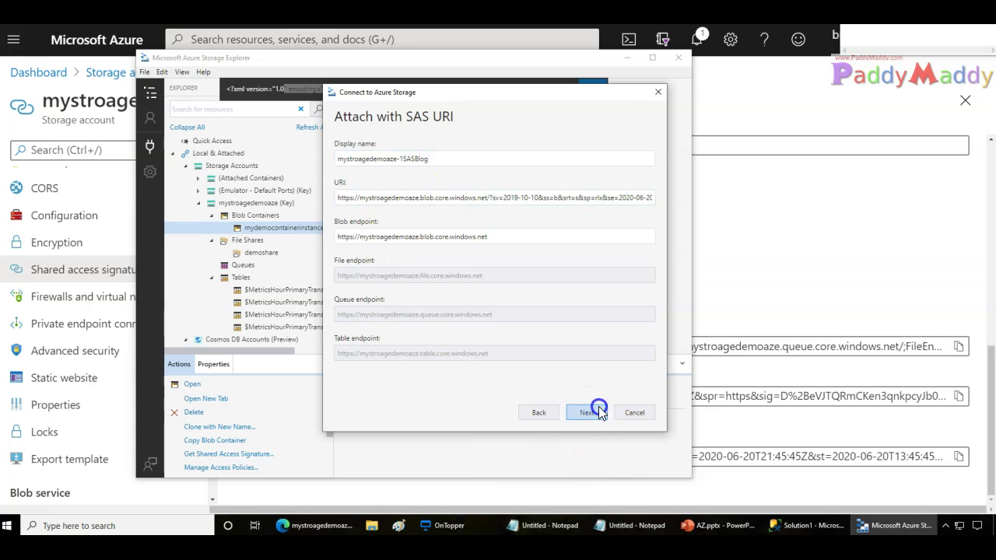
pyautogui.click(588, 412)
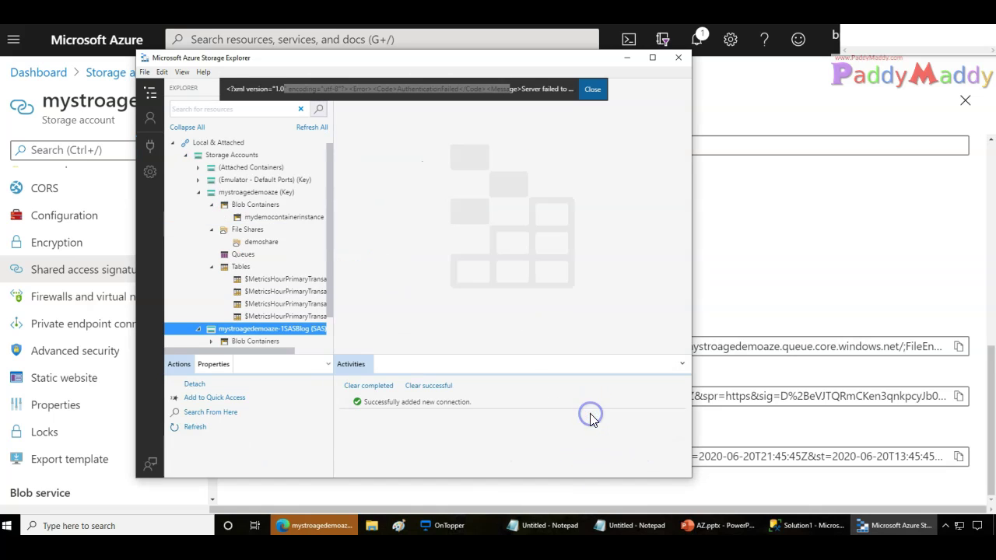
# Inspect the attached storage accounts, and switch back to the Azure portal's Shared access signature settings for mystroagedemoaze
pyautogui.click(330, 338)
pyautogui.click(222, 308)
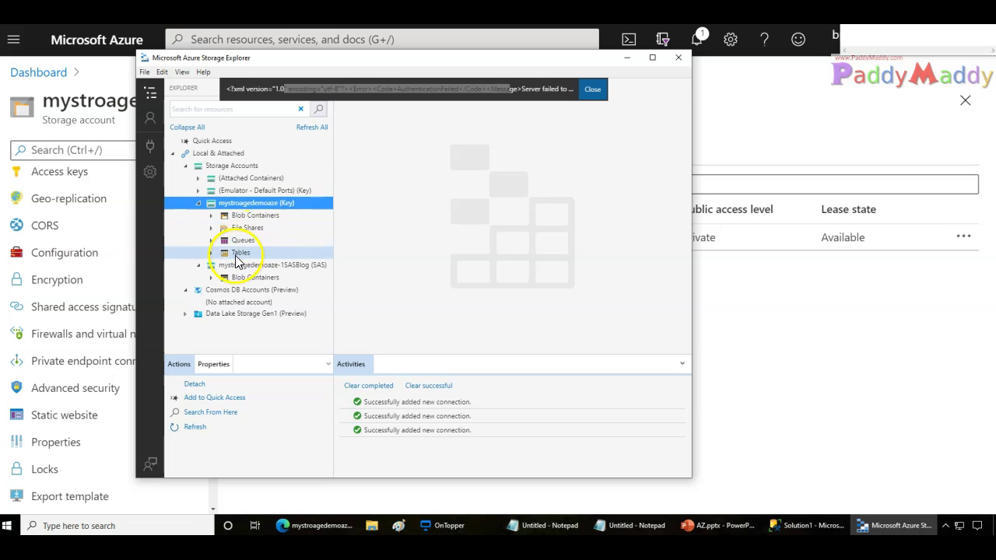
pyautogui.click(451, 504)
pyautogui.scroll(-3, 121, 474)
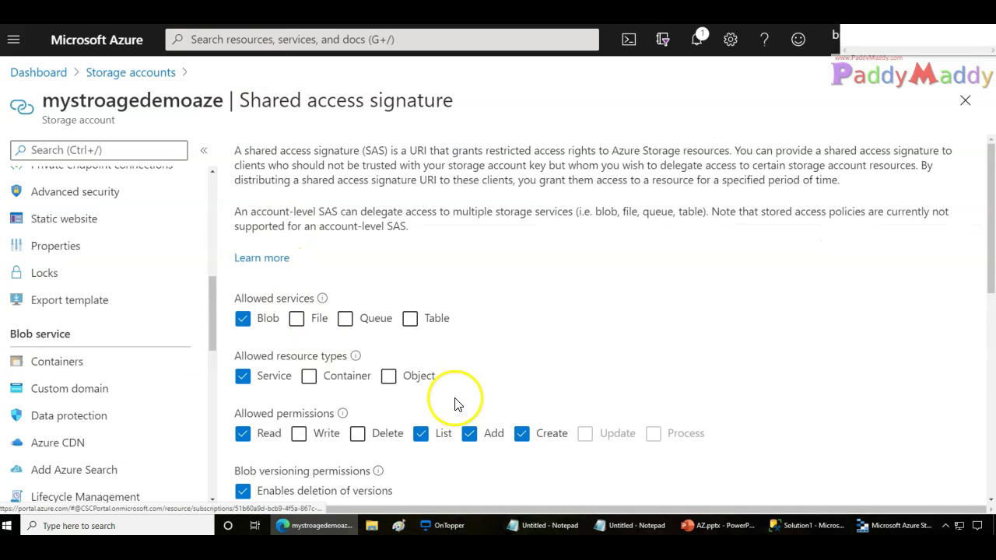
pyautogui.scroll(-1, 456, 400)
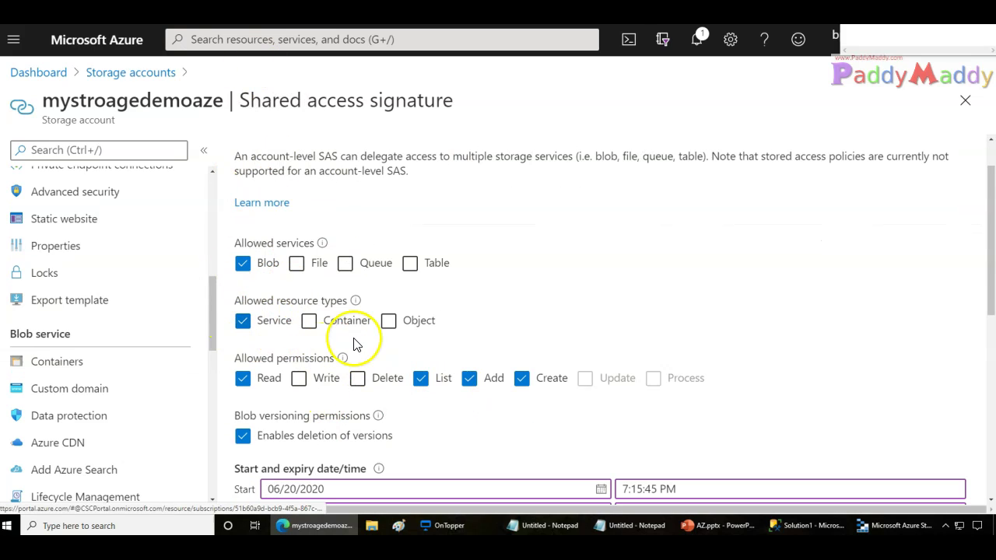
pyautogui.scroll(-1, 355, 335)
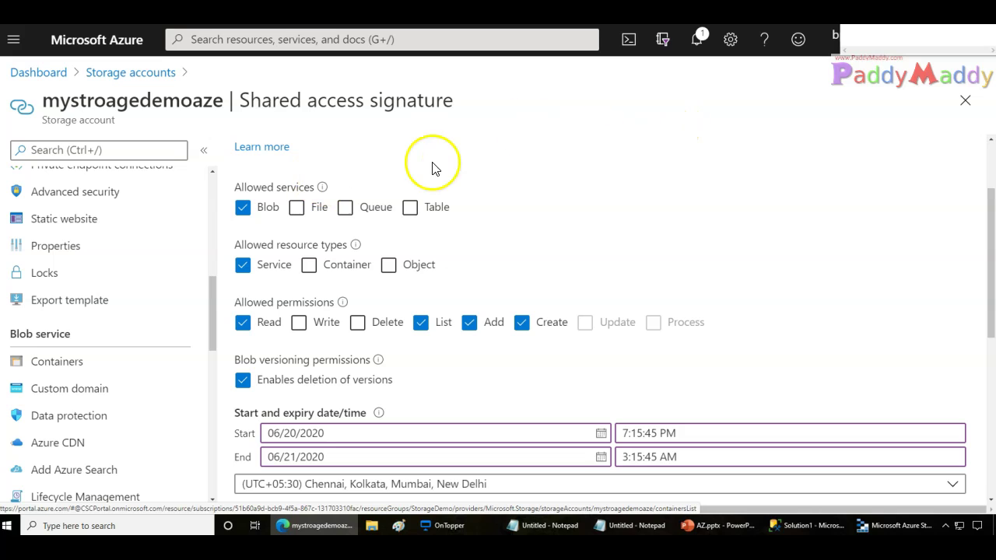
# Add File to the allowed services, and add Container and Object to the allowed resource types
pyautogui.click(296, 210)
pyautogui.click(297, 210)
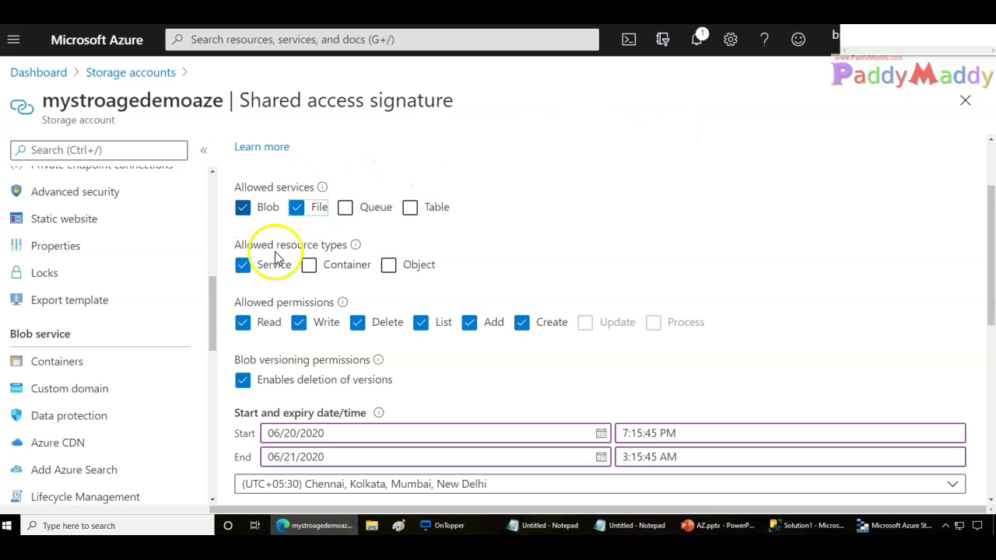
pyautogui.click(331, 266)
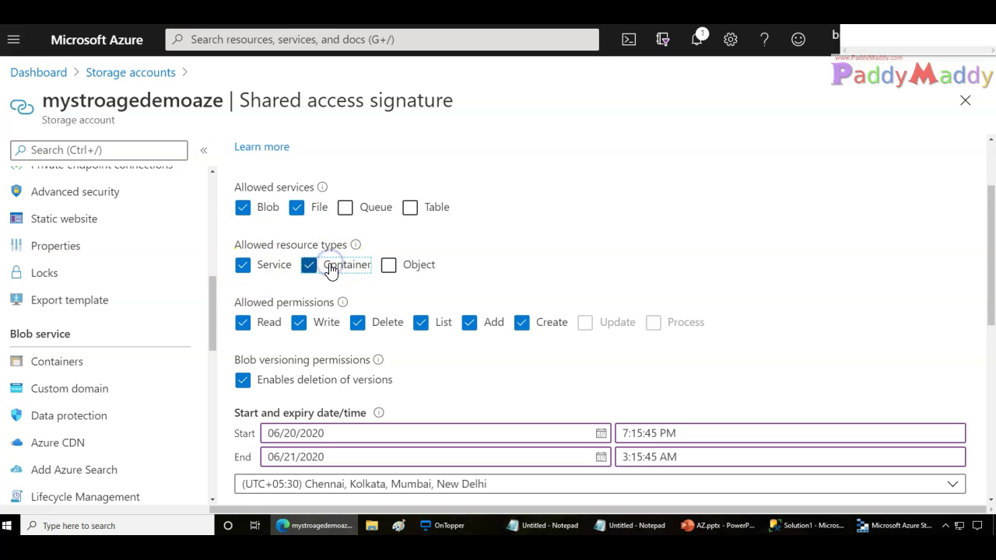
pyautogui.click(419, 266)
pyautogui.click(389, 268)
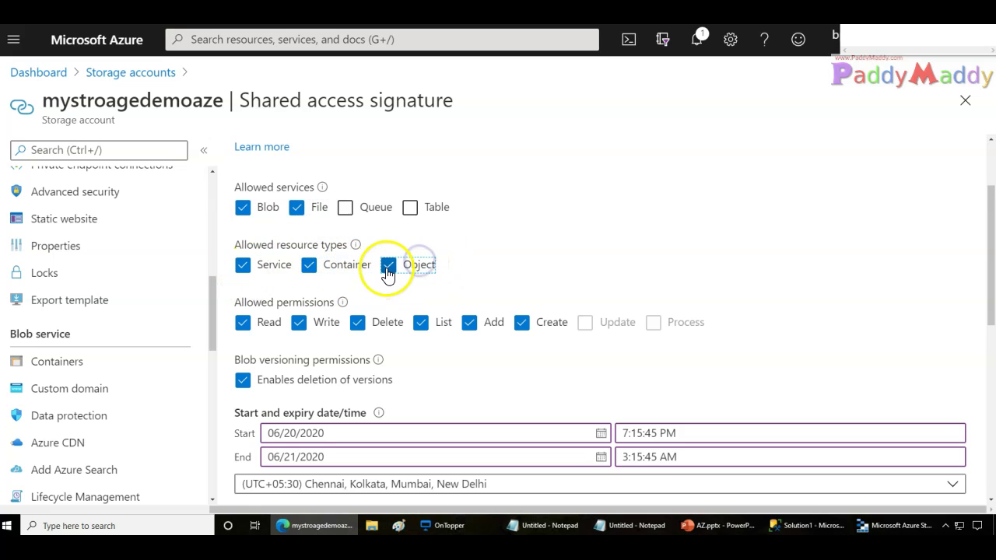
# Remove the Create, Add, Delete and Write permissions so that only Read and List are allowed
pyautogui.click(493, 327)
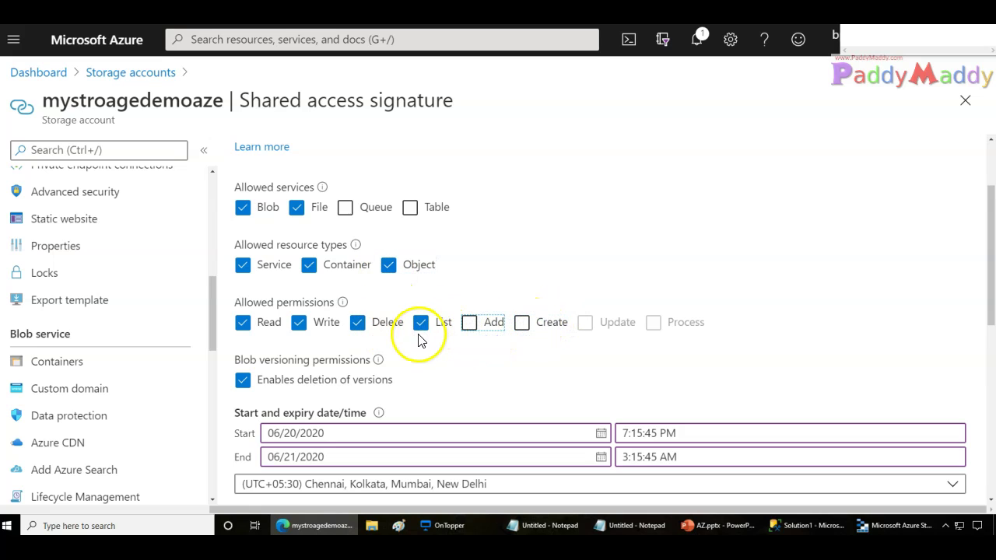
pyautogui.click(370, 328)
pyautogui.click(304, 329)
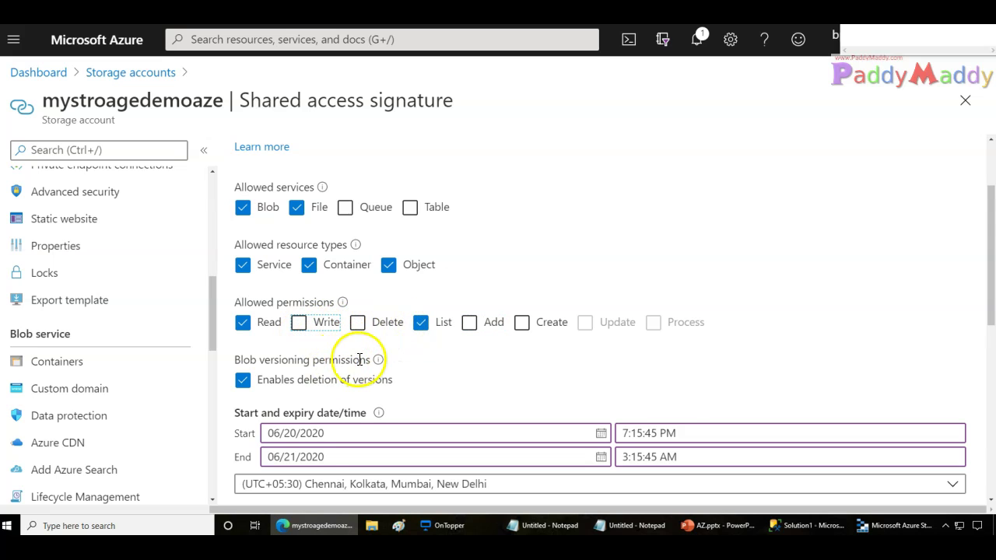
# Generate a new SAS and connection string with HTTPS only and key1, and copy the Blob service SAS URL
pyautogui.scroll(-5, 360, 359)
pyautogui.click(354, 356)
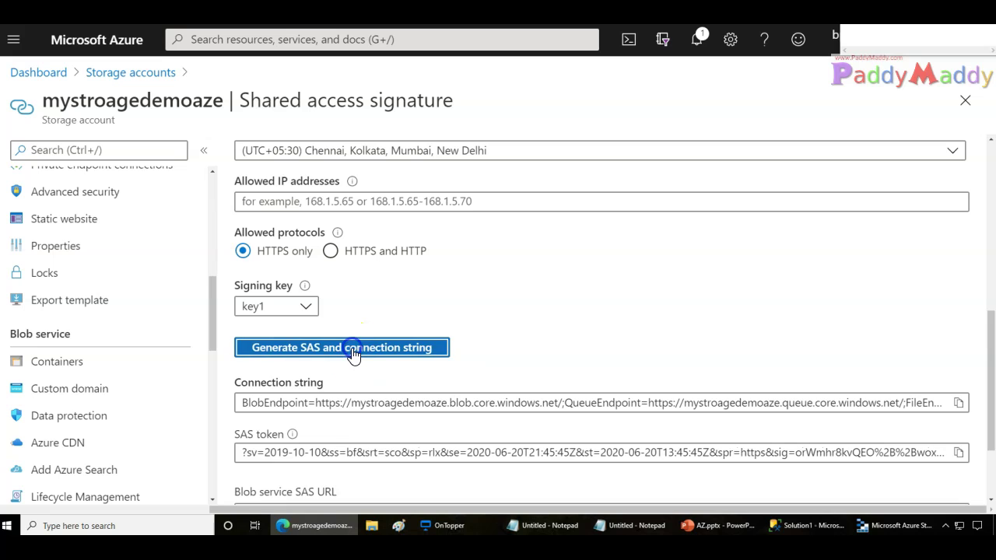
pyautogui.scroll(-1, 926, 404)
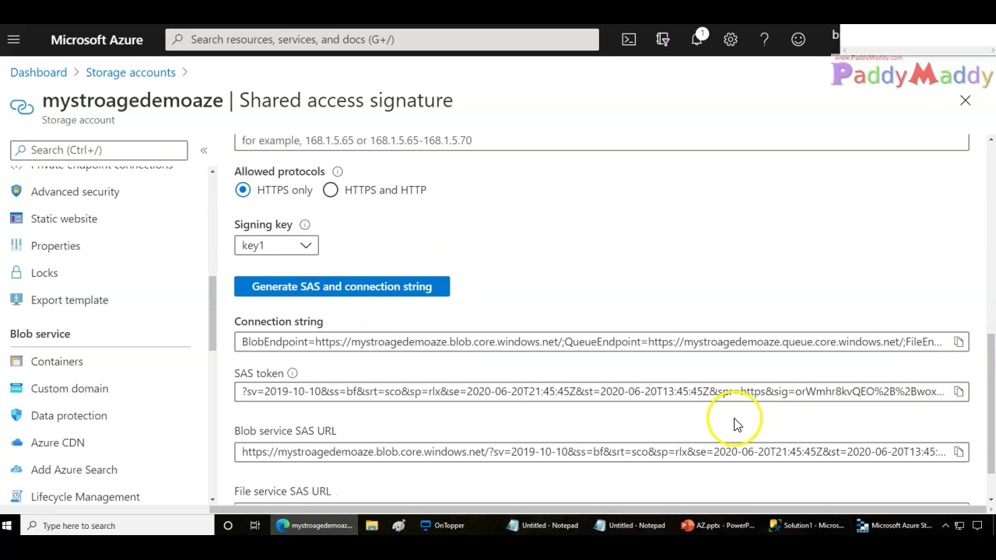
pyautogui.scroll(-1, 737, 424)
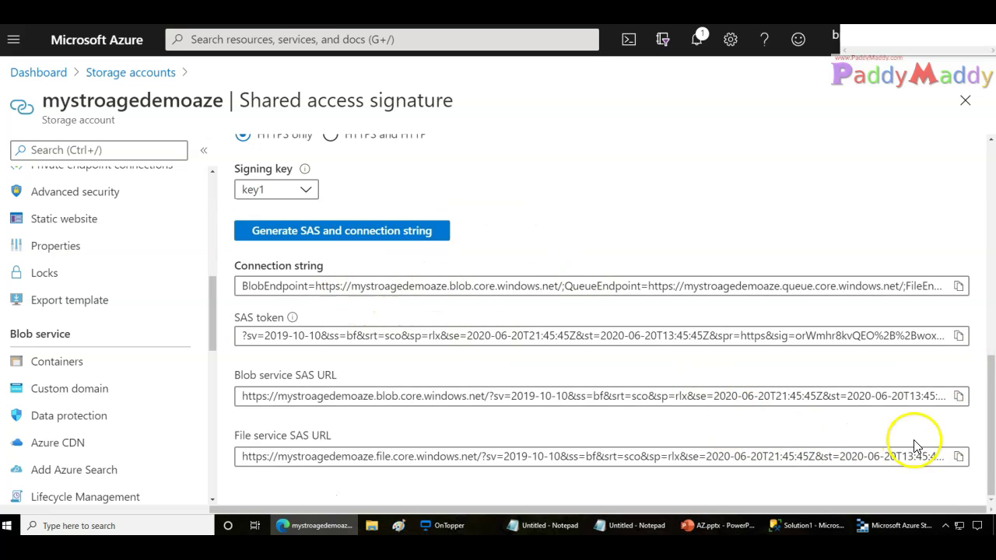
pyautogui.click(958, 396)
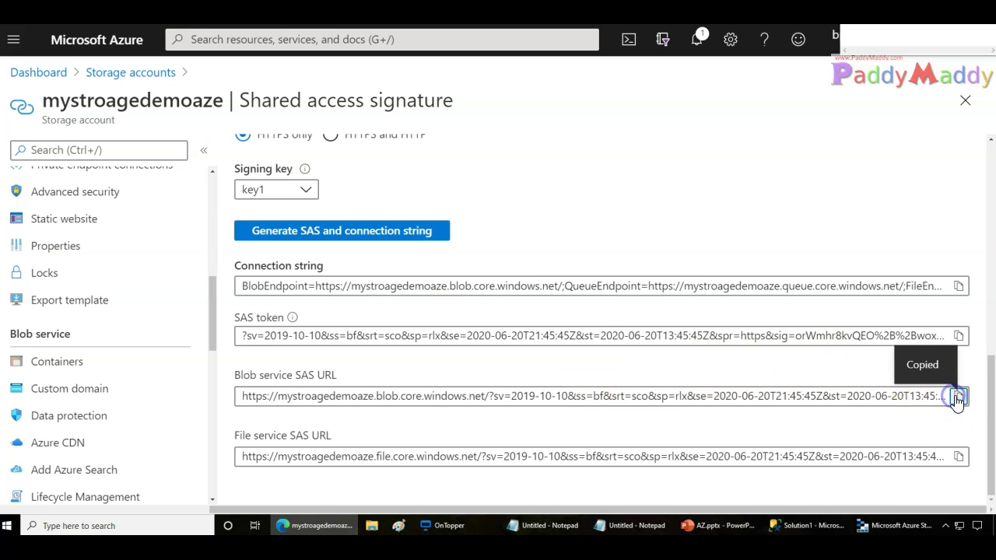
# Switch to Microsoft Azure Storage Explorer and start another storage connection using a shared access signature (SAS) URI
pyautogui.click(891, 526)
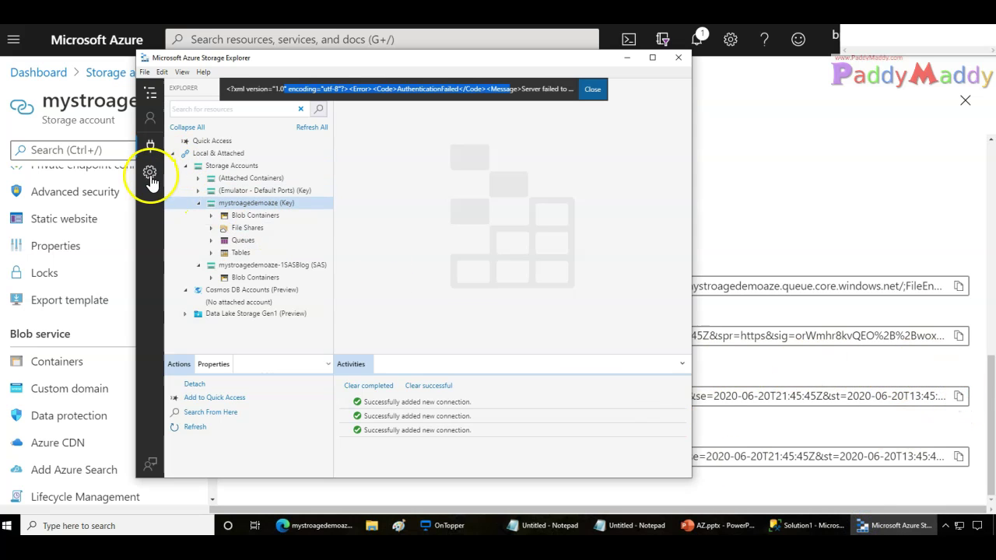
pyautogui.click(149, 144)
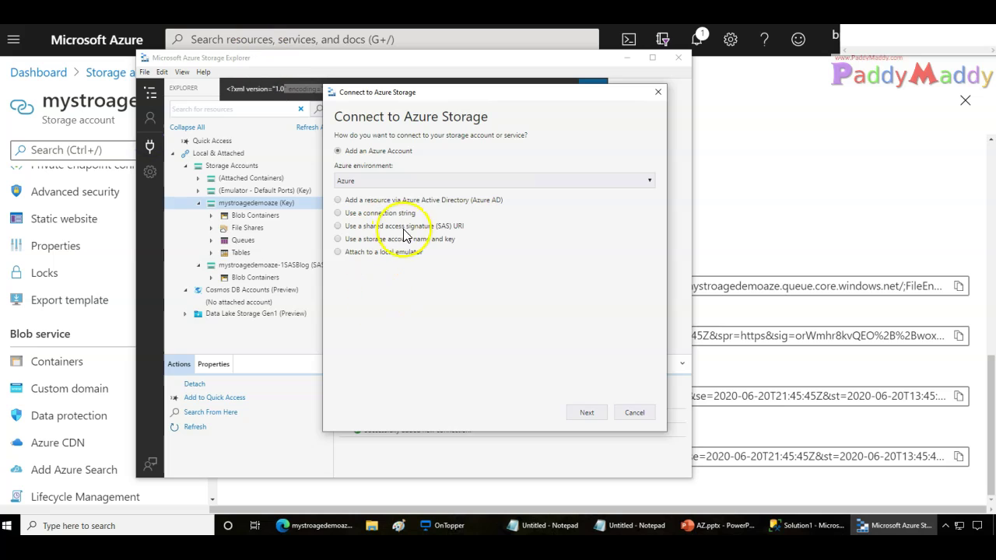
pyautogui.click(338, 226)
pyautogui.click(596, 413)
# Paste the copied SAS URL as the URI, set the display name to mystroagedemoaze-1-blob, connect, and dismiss the connection dialog
pyautogui.click(360, 202)
pyautogui.hotkey('ctrl', 'v')
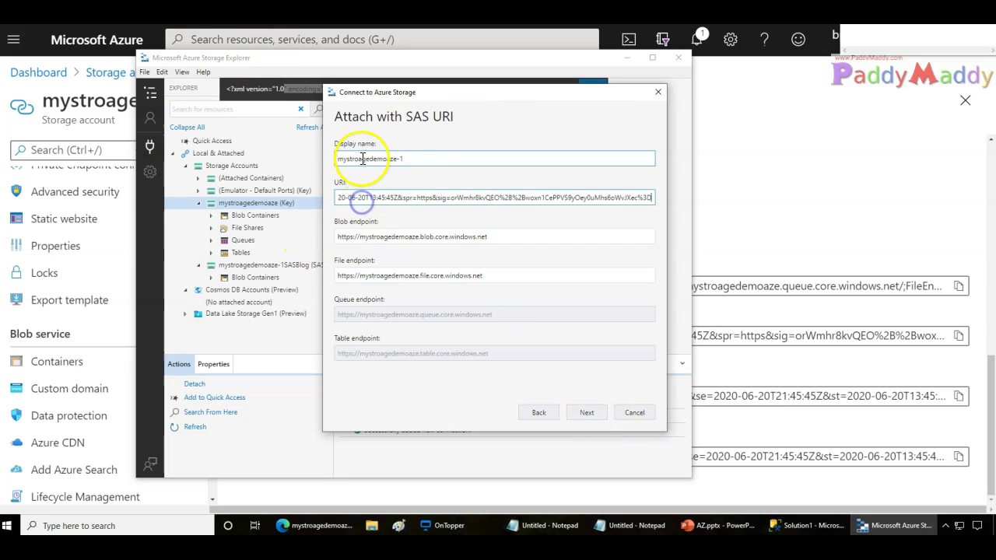
pyautogui.click(429, 166)
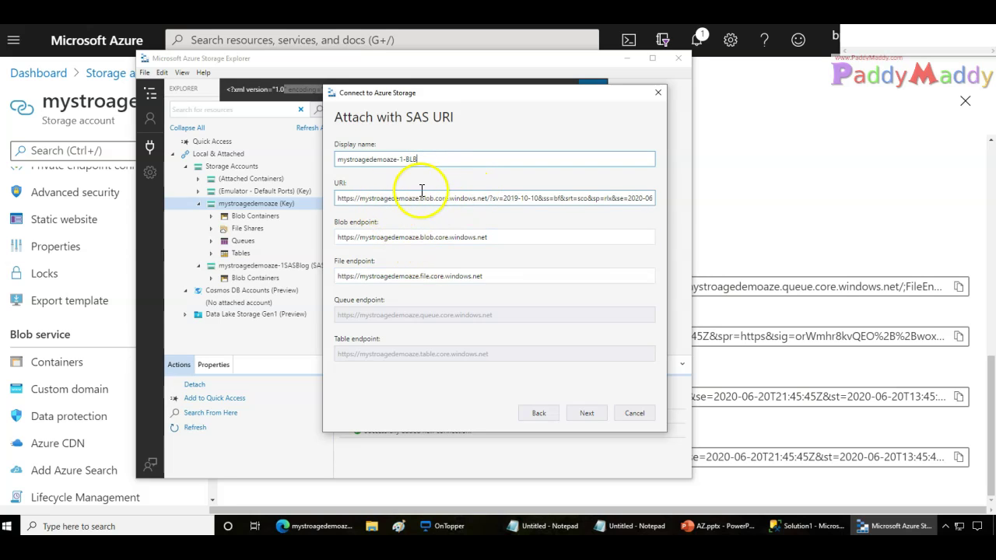
pyautogui.click(436, 155)
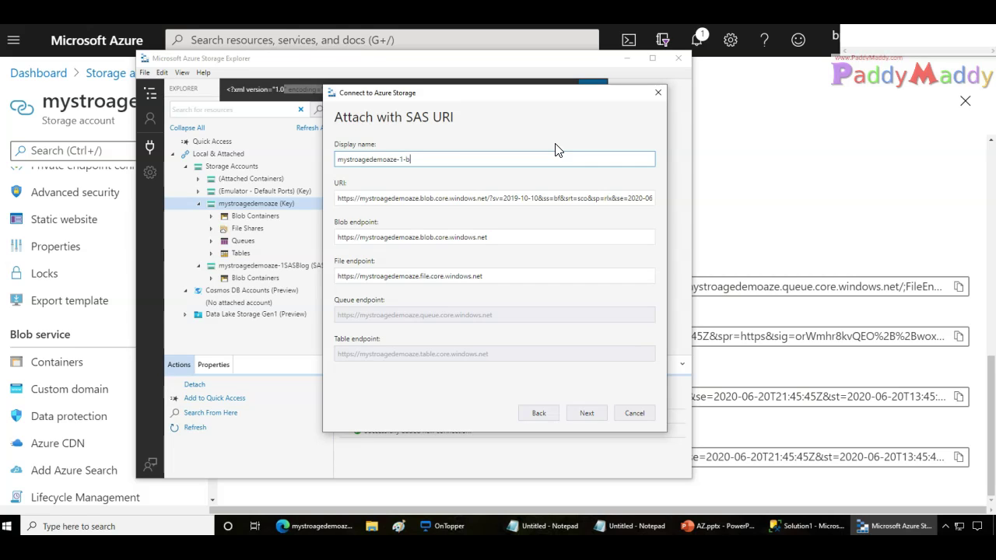
pyautogui.click(591, 415)
pyautogui.click(587, 414)
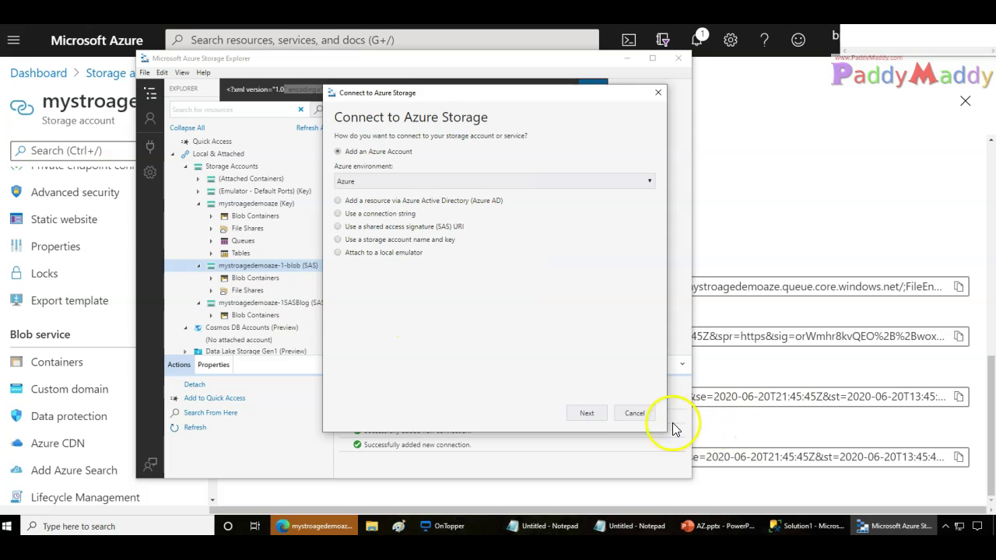
pyautogui.click(646, 416)
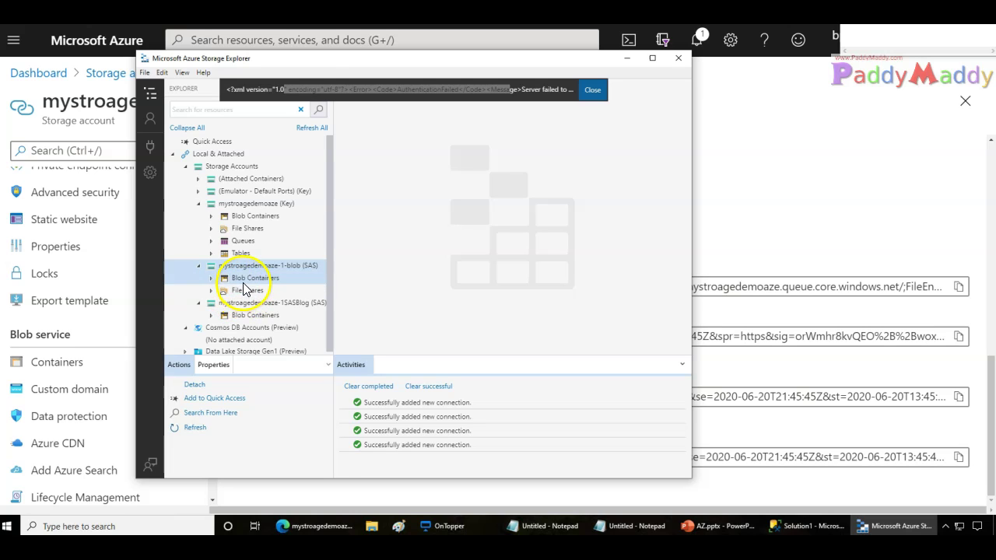
# Place the explorer window beside the portal's SAS settings and open mydemocontainerinstance under the mystroagedemoaze-1-blob connection's blob containers
pyautogui.moveTo(293, 63); pyautogui.dragTo(668, 87)
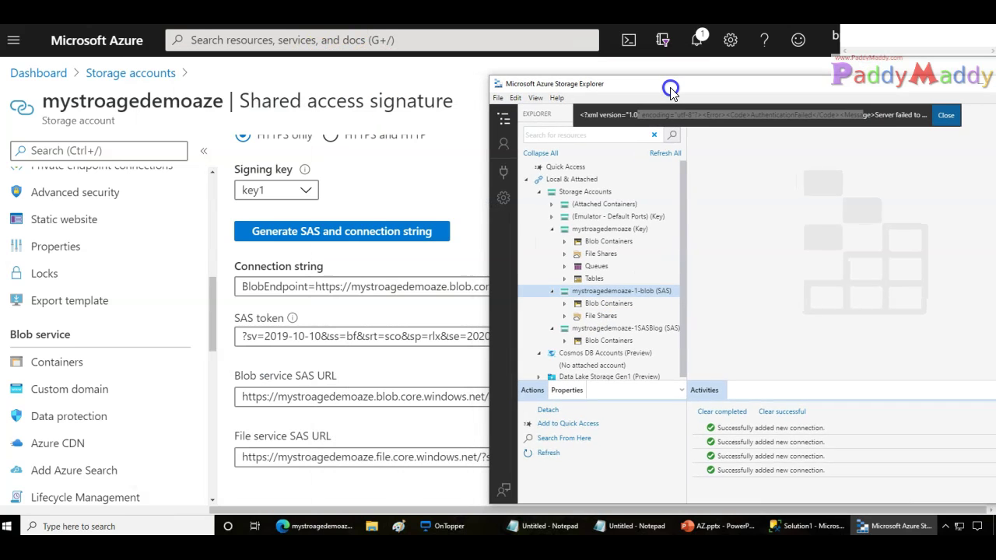
pyautogui.scroll(7, 373, 241)
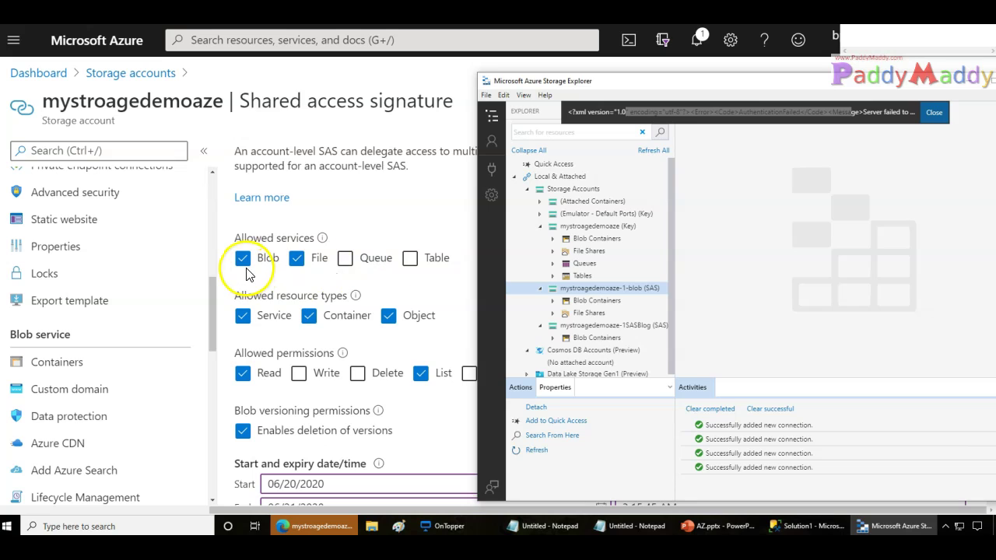
pyautogui.click(552, 301)
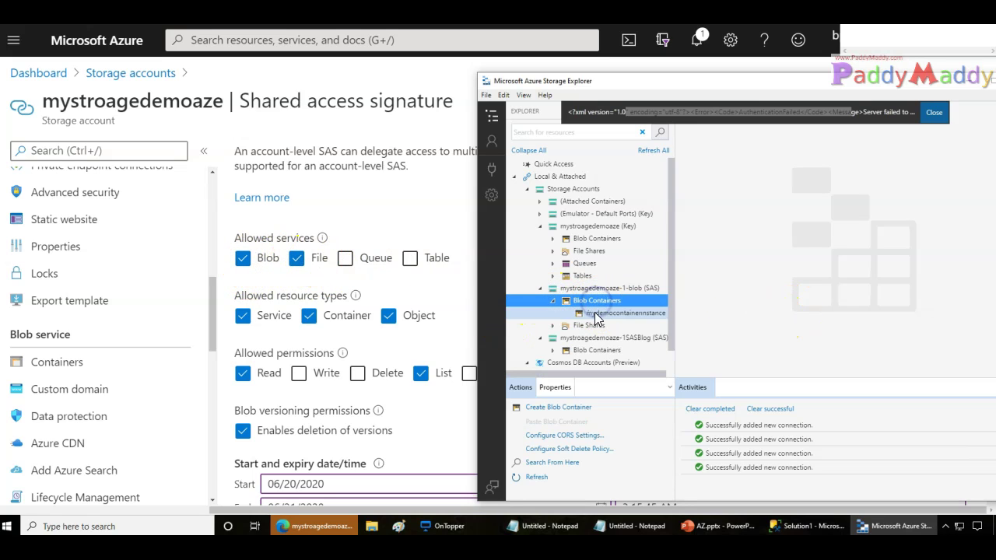
pyautogui.click(607, 313)
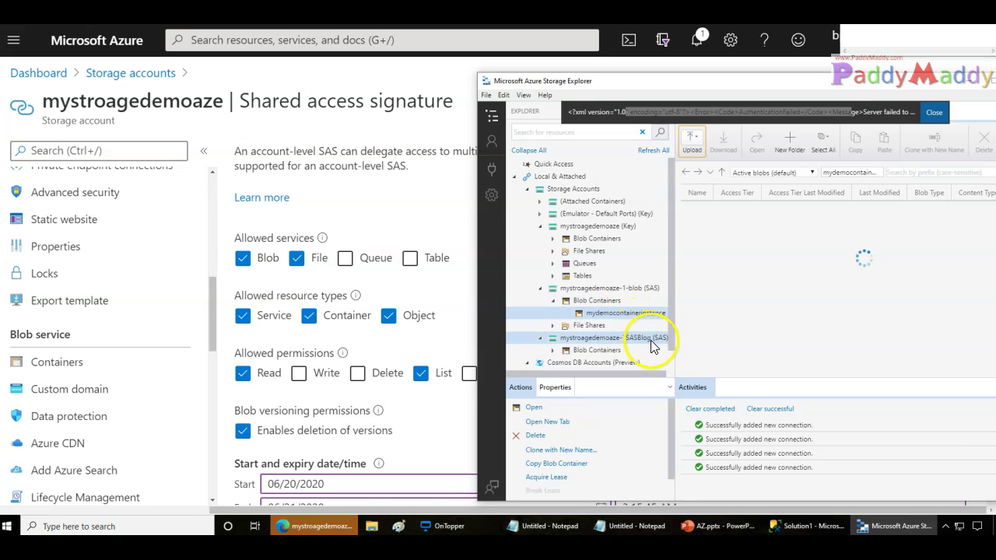
pyautogui.scroll(-1, 649, 345)
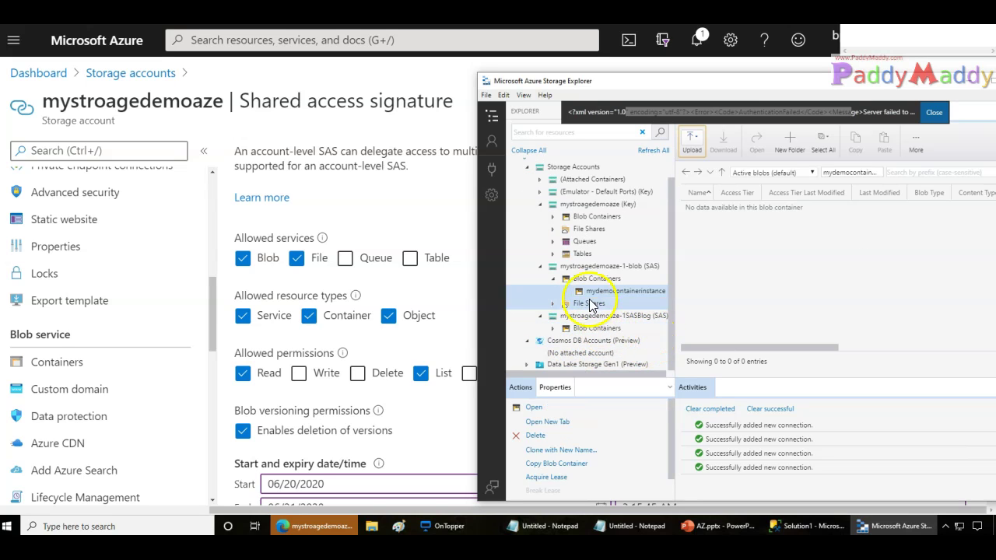
# Try to upload osmesa.dll as a block blob to the root directory of mydemocontainerinstance
pyautogui.click(692, 145)
pyautogui.click(700, 175)
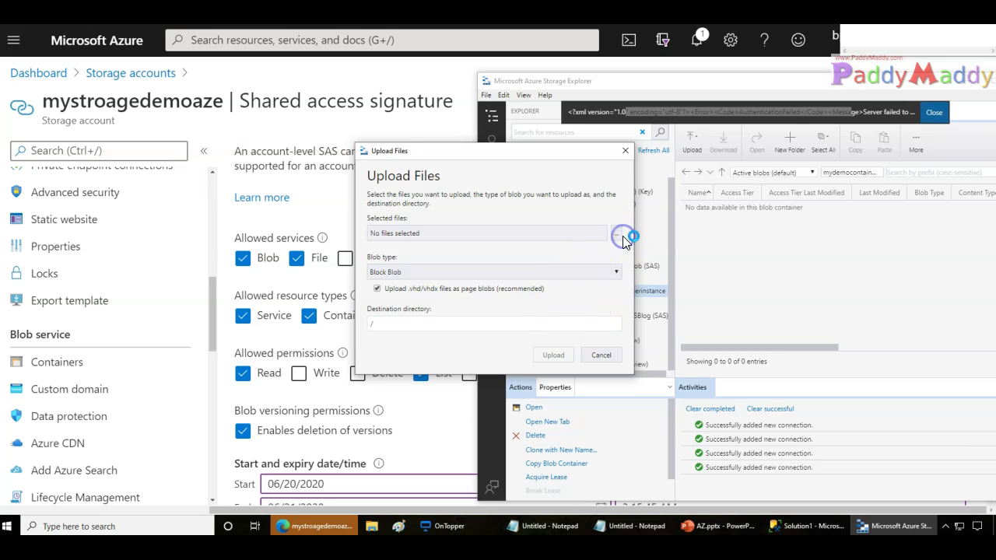
pyautogui.click(616, 235)
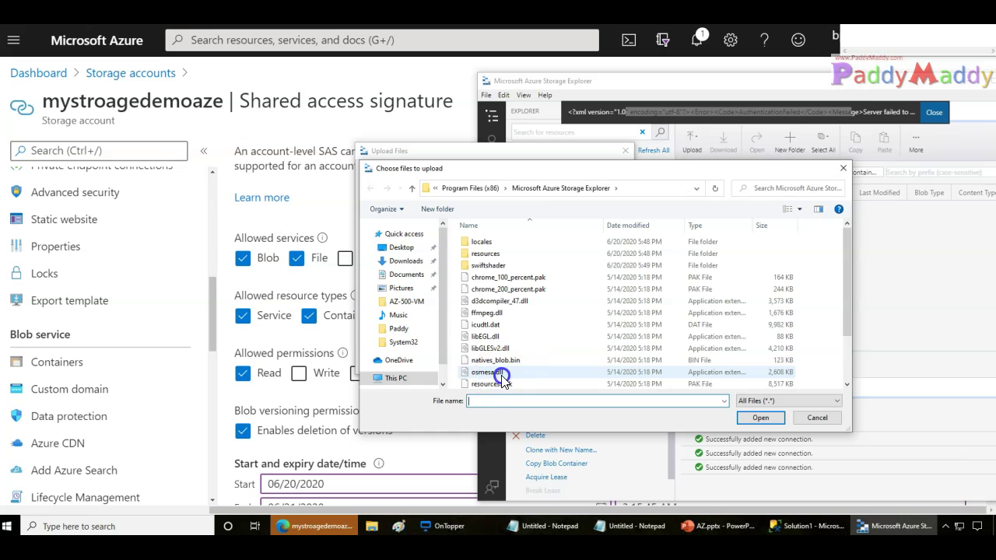
pyautogui.click(501, 375)
pyautogui.click(759, 420)
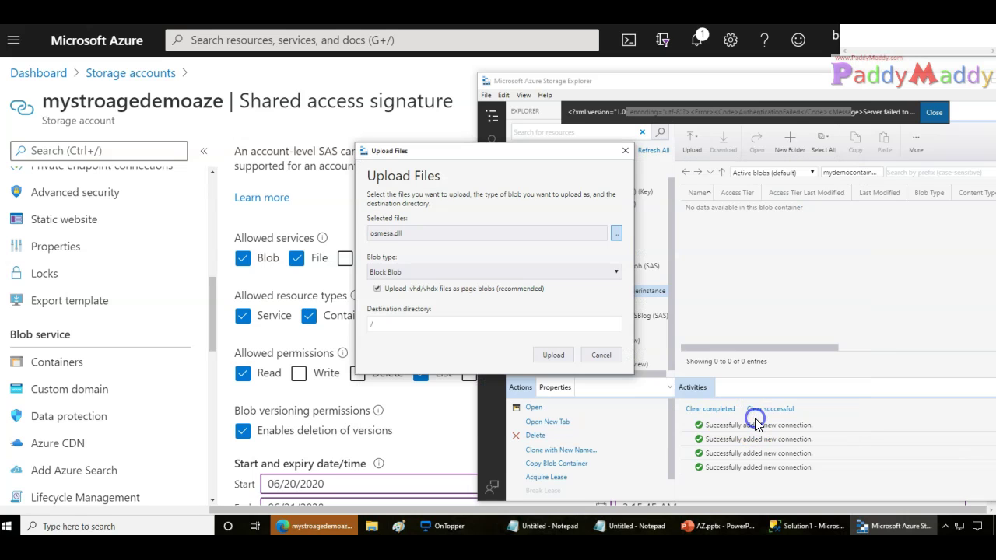
pyautogui.click(535, 358)
# Examine the upload's result entry in the activity log
pyautogui.moveTo(700, 80); pyautogui.dragTo(382, 73)
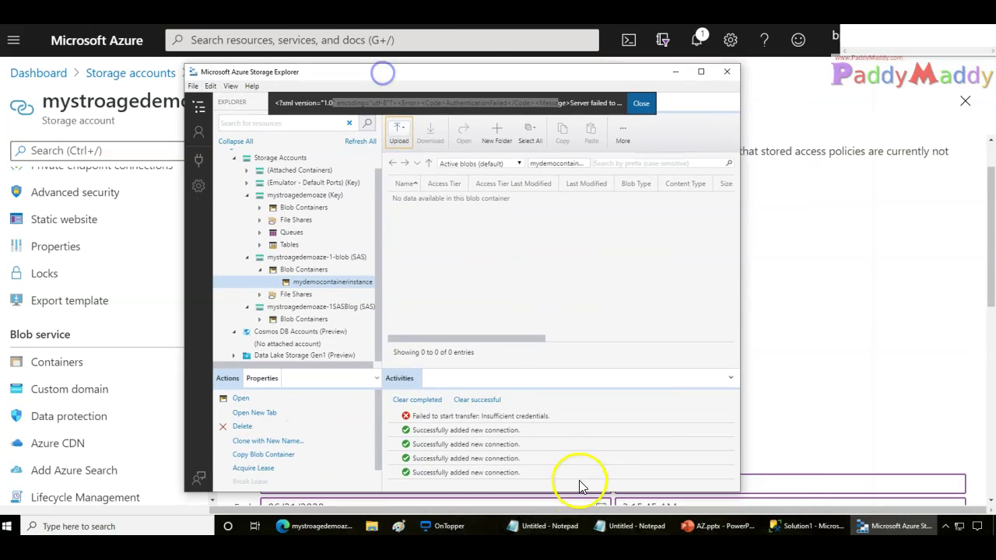
pyautogui.click(433, 427)
pyautogui.moveTo(442, 417); pyautogui.dragTo(554, 418)
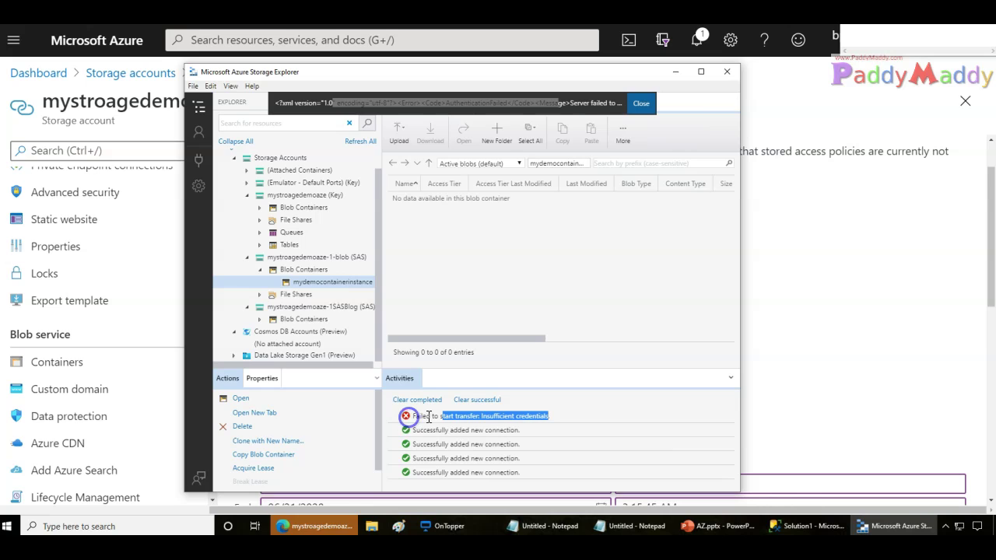
pyautogui.doubleClick(537, 416)
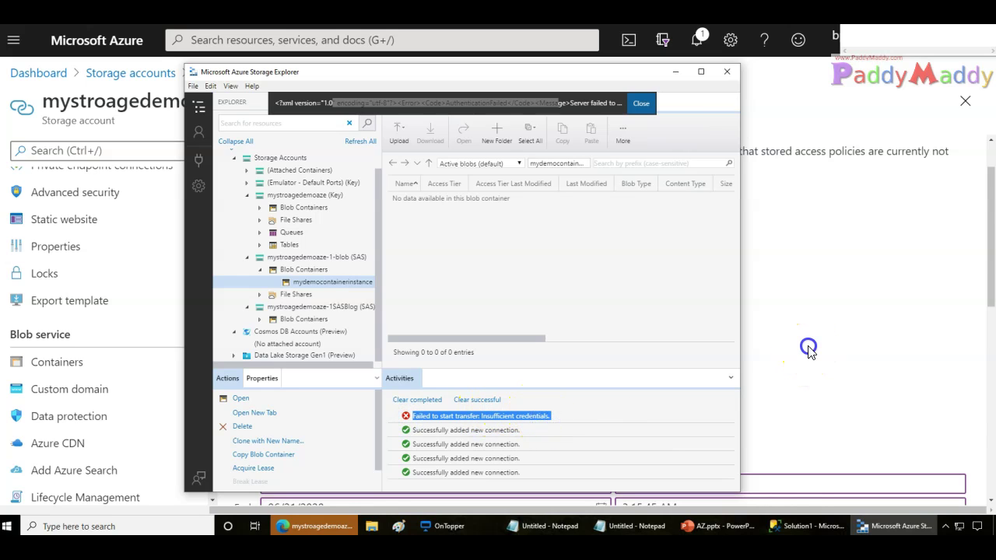
# Return to the Azure portal and review the SAS's allowed services, permissions, validity period, IP addresses and protocols
pyautogui.click(806, 358)
pyautogui.scroll(-1, 807, 350)
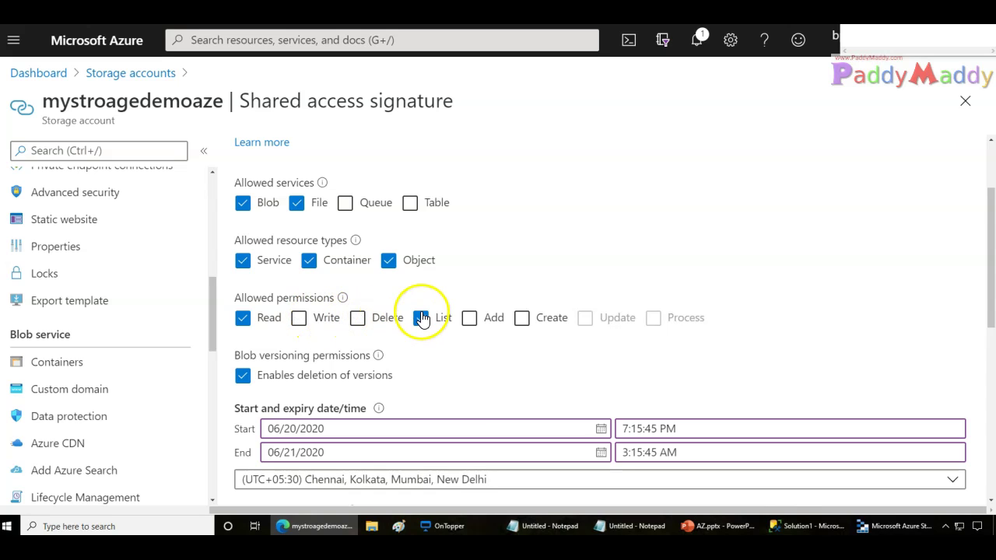
pyautogui.scroll(-1, 685, 327)
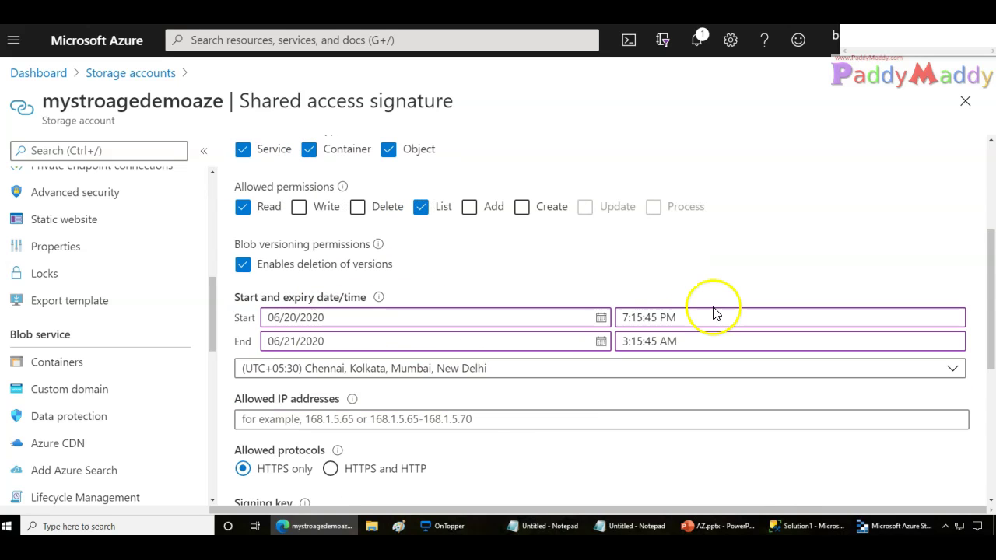
pyautogui.scroll(3, 514, 407)
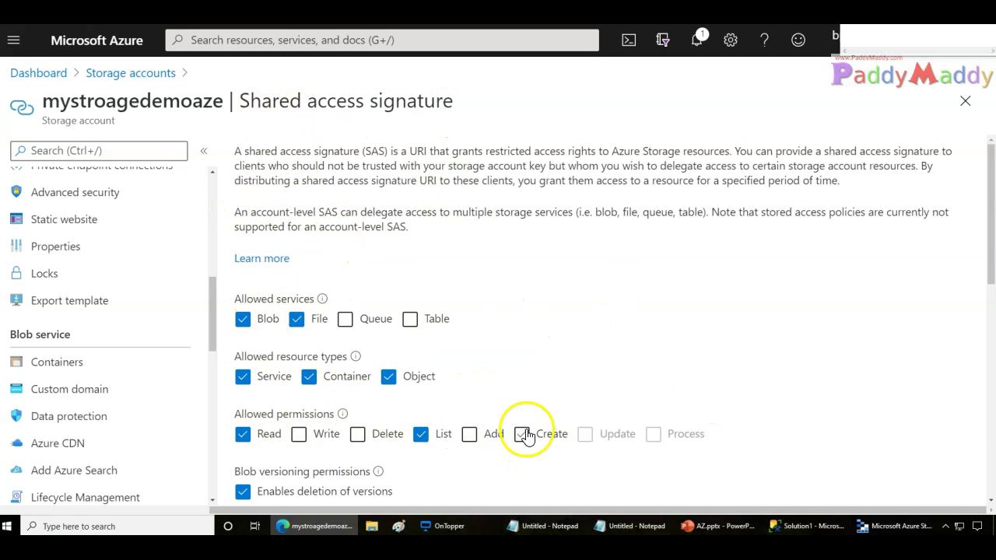
pyautogui.scroll(-3, 465, 363)
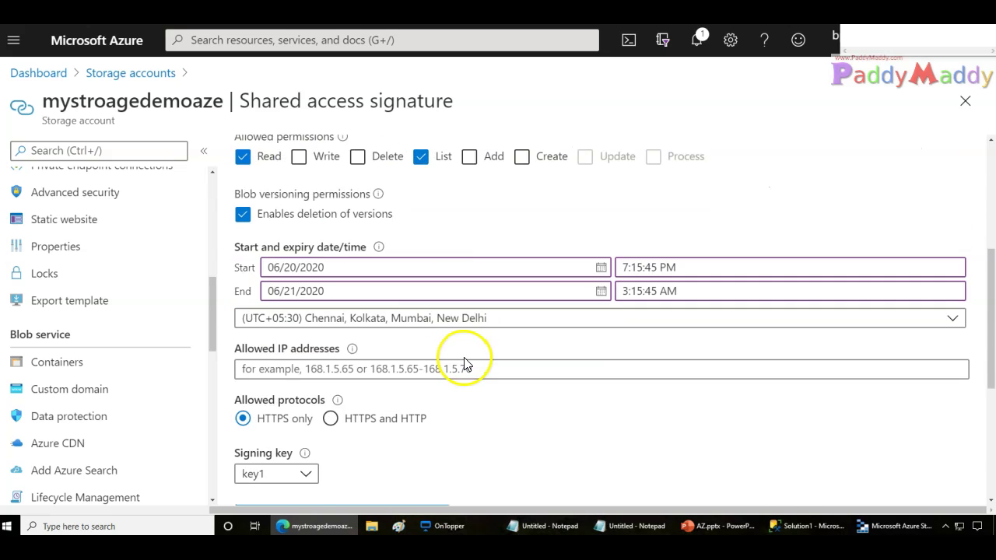
# Review the SAS start and expiry settings together with the generated connection string, SAS token and service SAS URLs
pyautogui.scroll(-3, 465, 364)
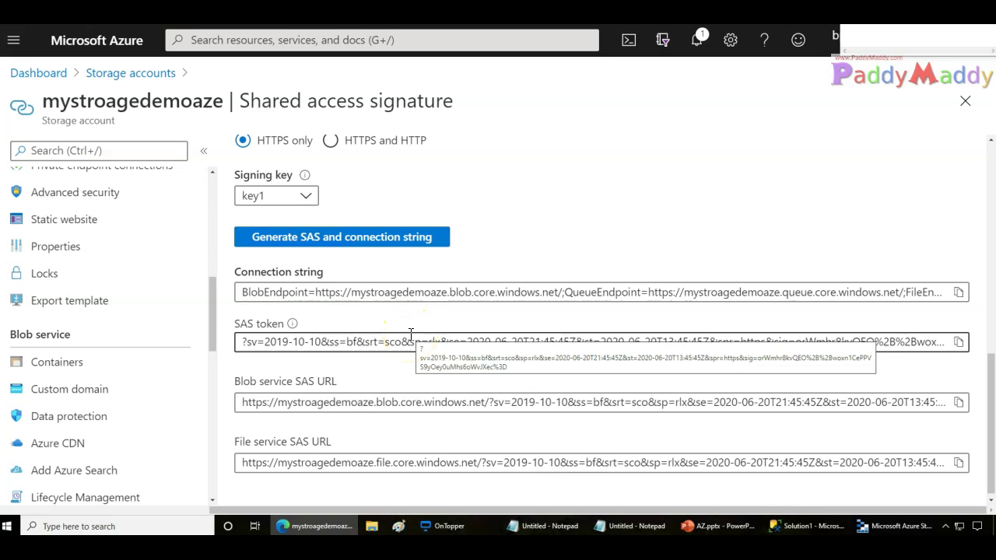
pyautogui.scroll(3, 411, 334)
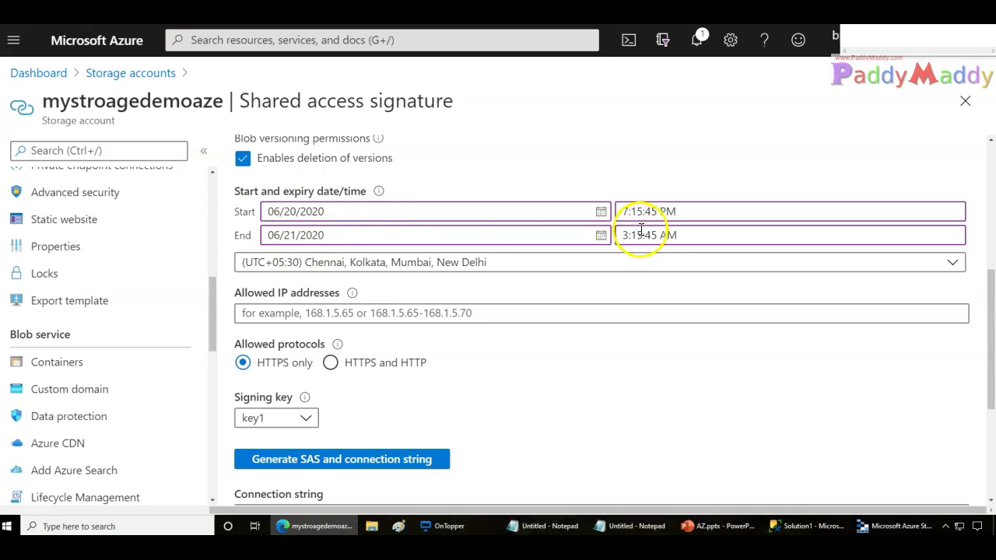
pyautogui.click(369, 211)
pyautogui.click(377, 233)
pyautogui.click(357, 219)
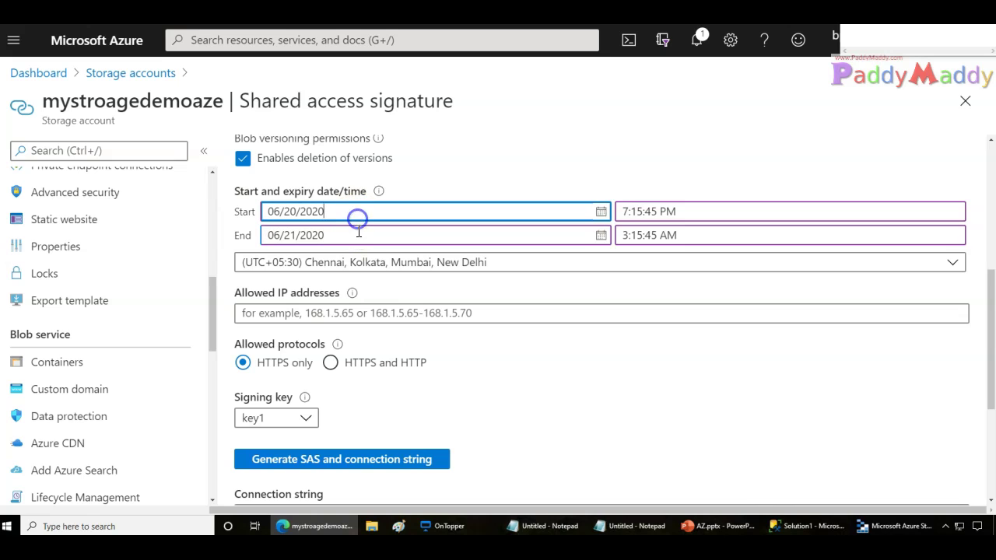
pyautogui.scroll(-3, 623, 414)
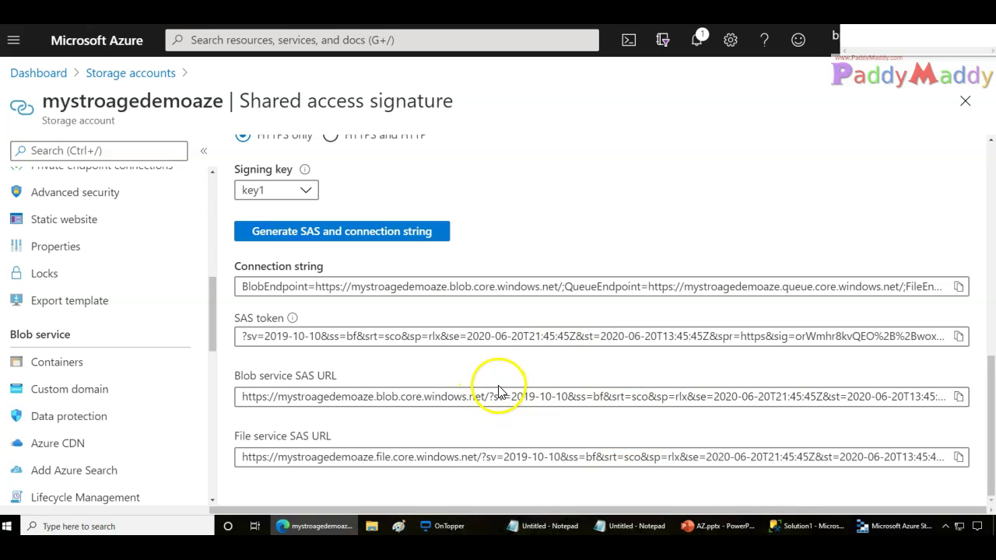
# Switch to the PowerPoint presentation and highlight the Services SAS entry on the Securing Our Storage Accounts slide
pyautogui.click(724, 526)
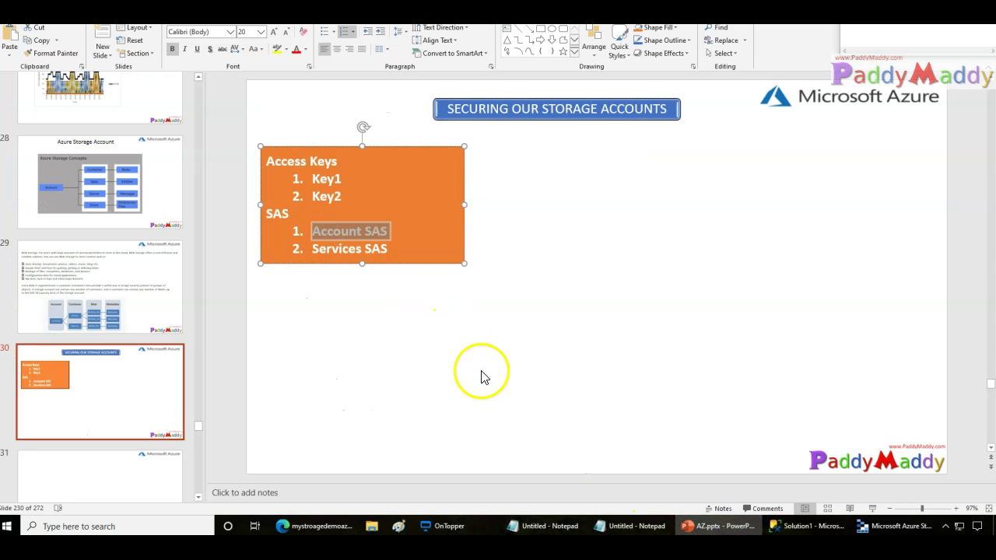
pyautogui.click(480, 370)
pyautogui.moveTo(314, 248); pyautogui.dragTo(386, 249)
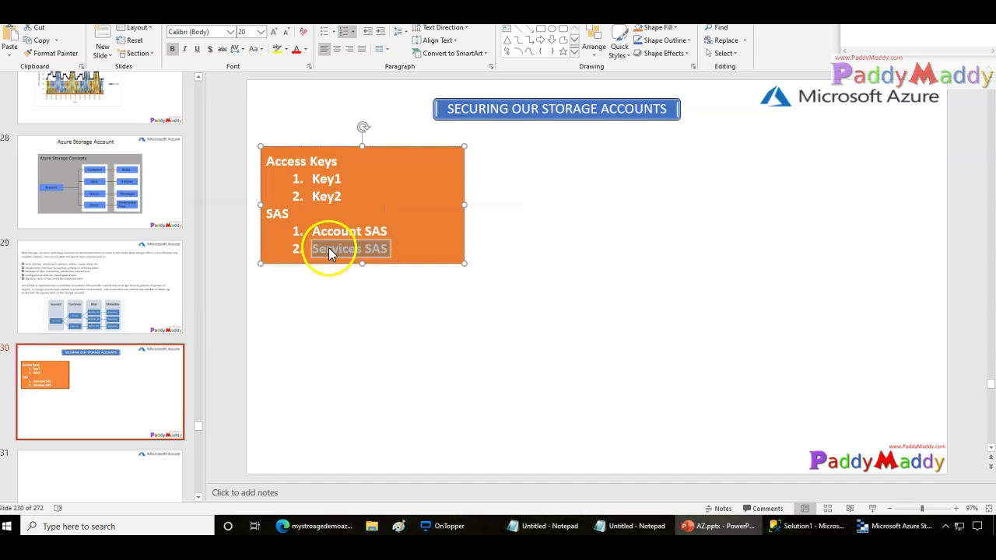
pyautogui.click(349, 255)
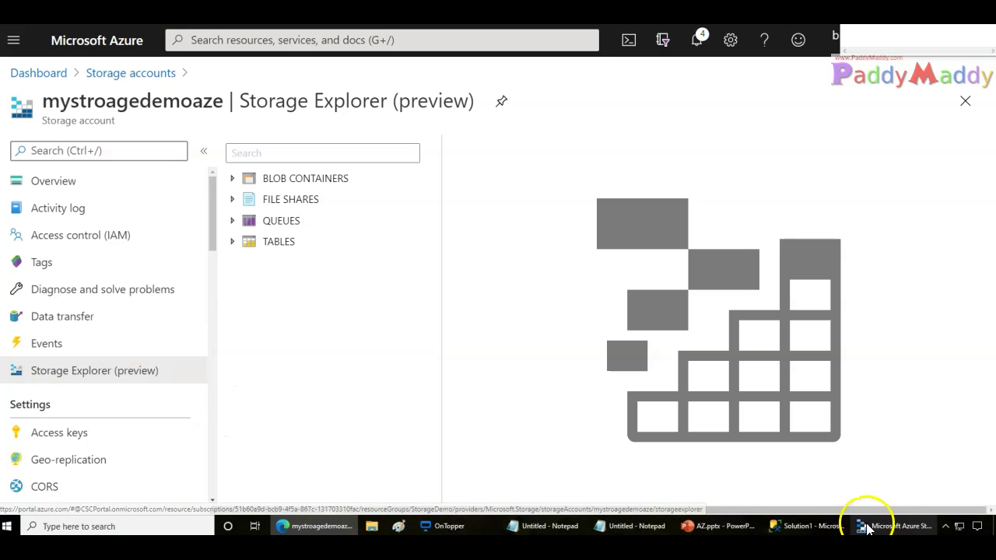
pyautogui.click(894, 526)
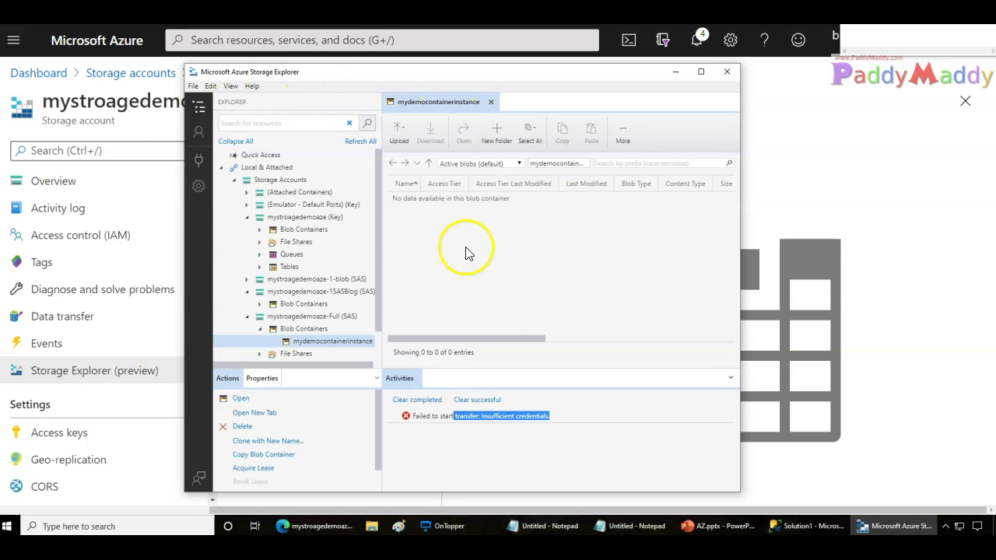
pyautogui.moveTo(260, 71); pyautogui.dragTo(231, 136)
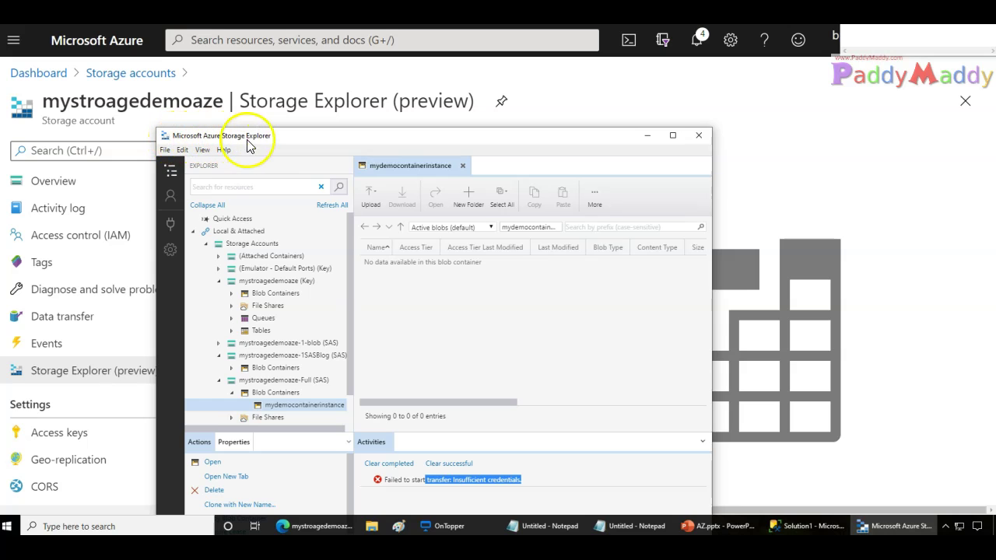
pyautogui.click(646, 136)
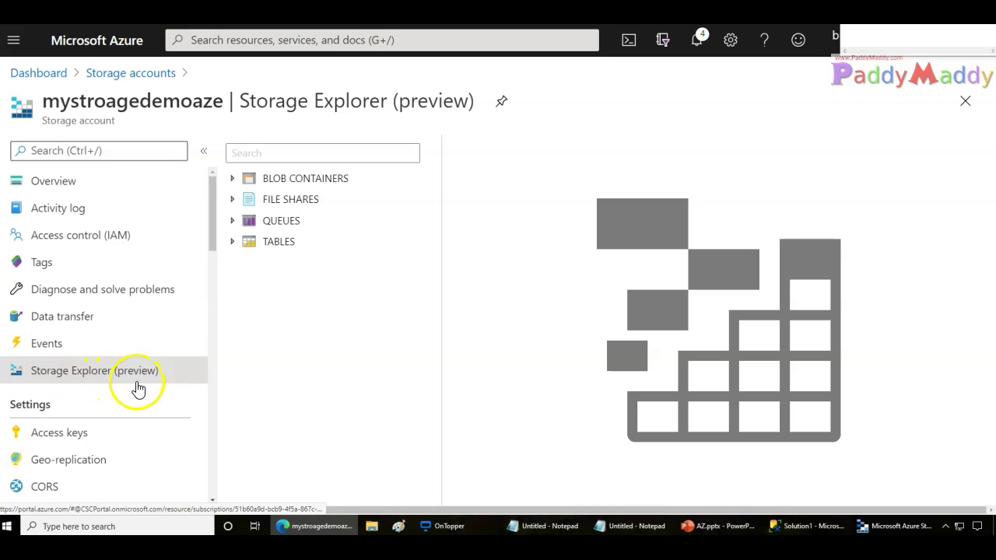
# In the portal's Storage Explorer, open the blob container mydemocontainerinstance and its HR folder
pyautogui.click(232, 178)
pyautogui.click(311, 200)
pyautogui.click(273, 184)
pyautogui.click(327, 200)
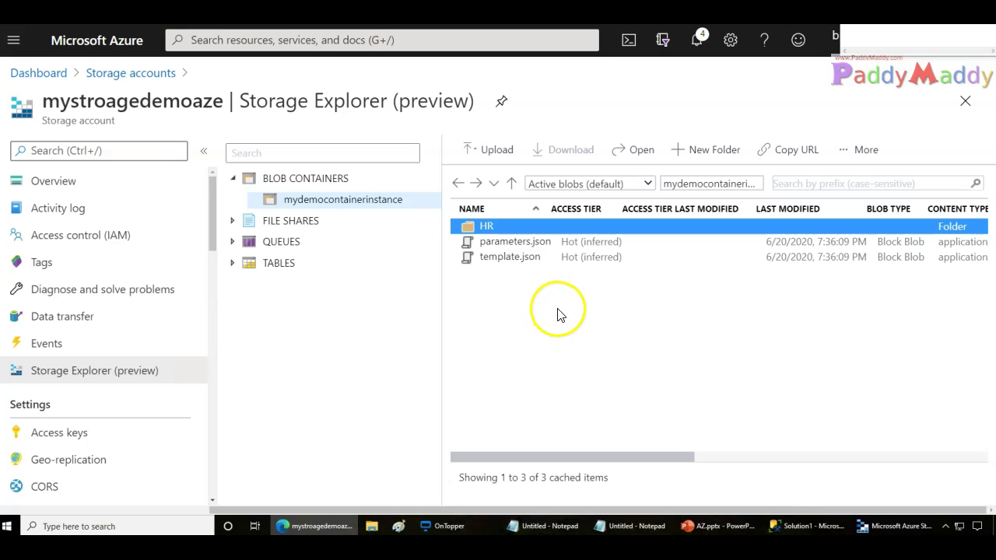
pyautogui.moveTo(590, 457); pyautogui.dragTo(487, 444)
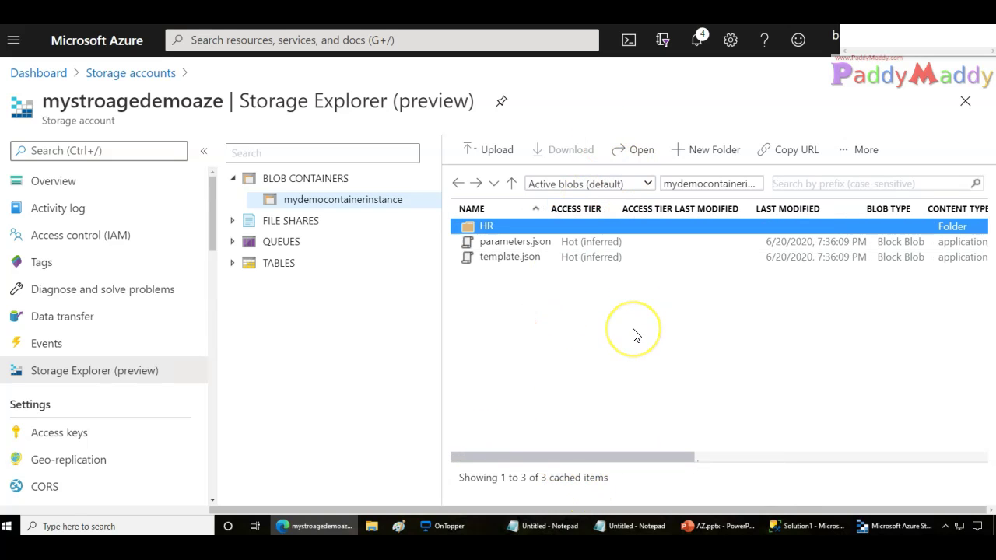
pyautogui.click(511, 184)
pyautogui.doubleClick(487, 225)
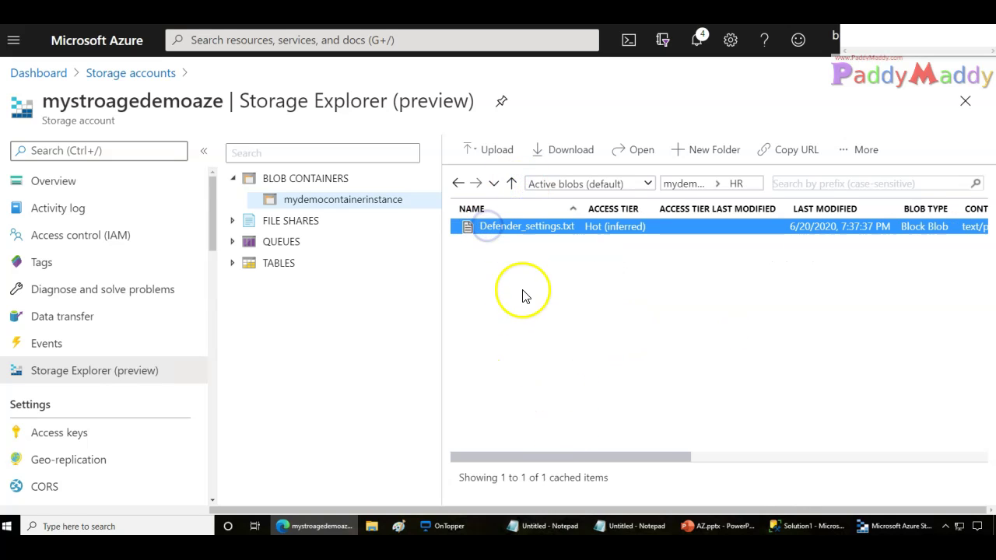
# Start a shared access signature for the blob Defender_settings.txt and review its validity period and permission options
pyautogui.rightClick(491, 229)
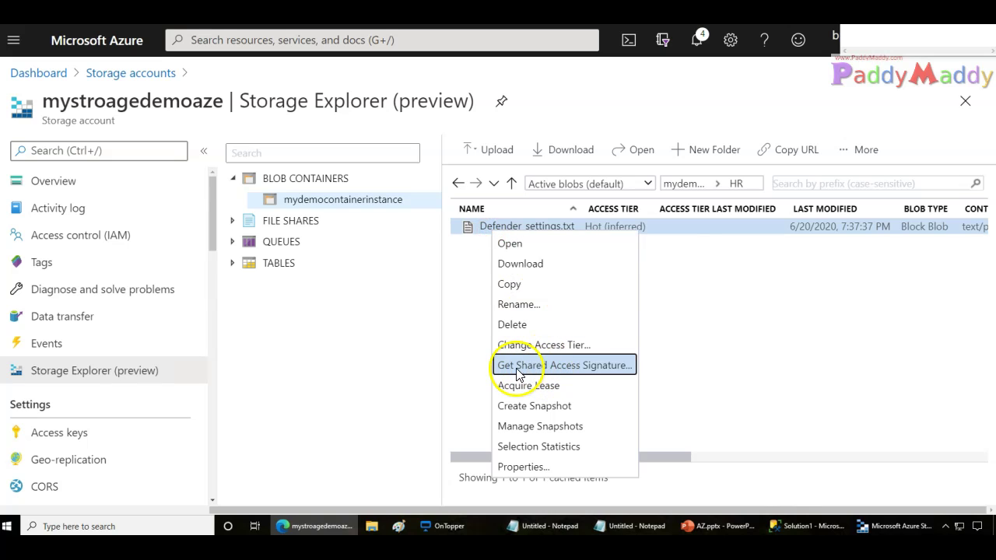
pyautogui.click(600, 375)
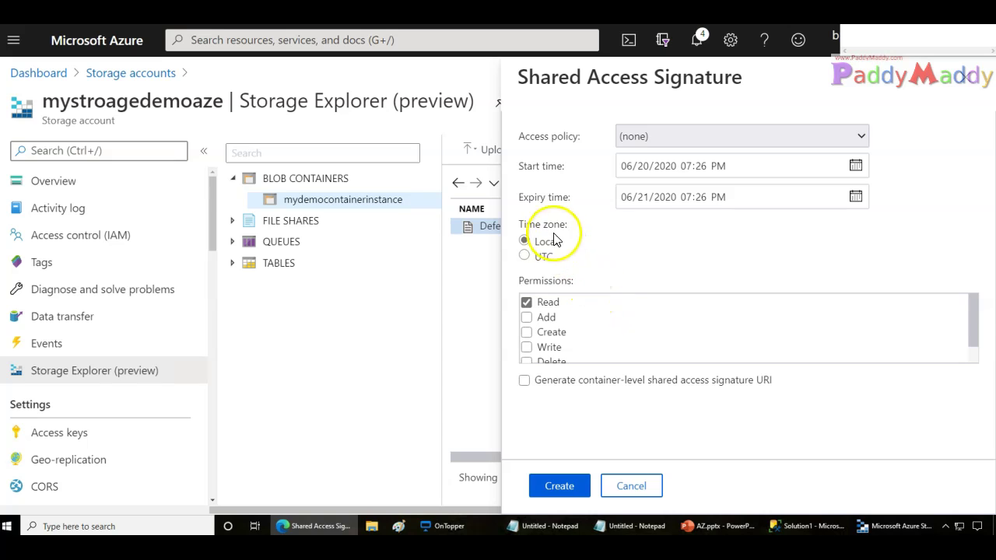
pyautogui.scroll(-2, 720, 301)
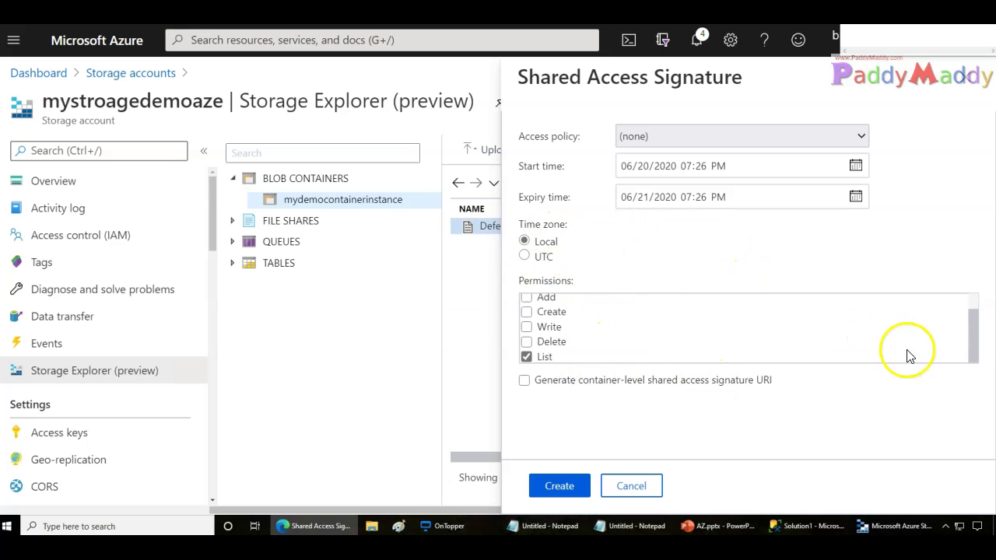
pyautogui.moveTo(972, 337); pyautogui.dragTo(968, 291)
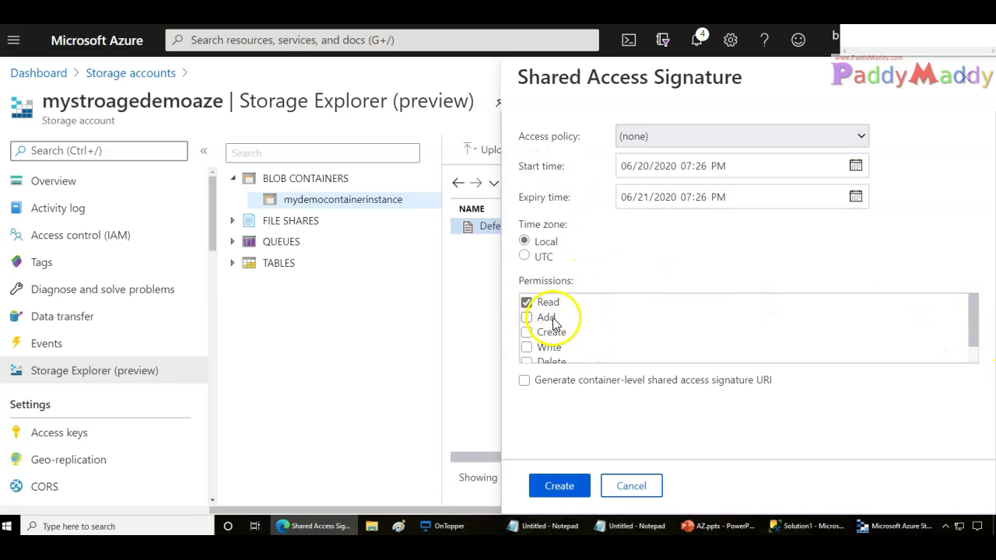
pyautogui.scroll(-1, 566, 358)
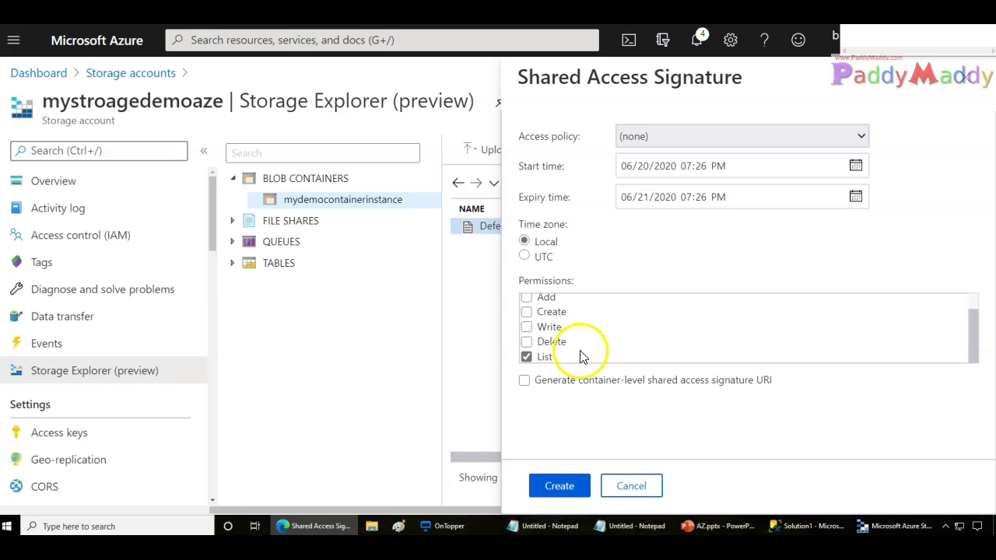
pyautogui.click(618, 165)
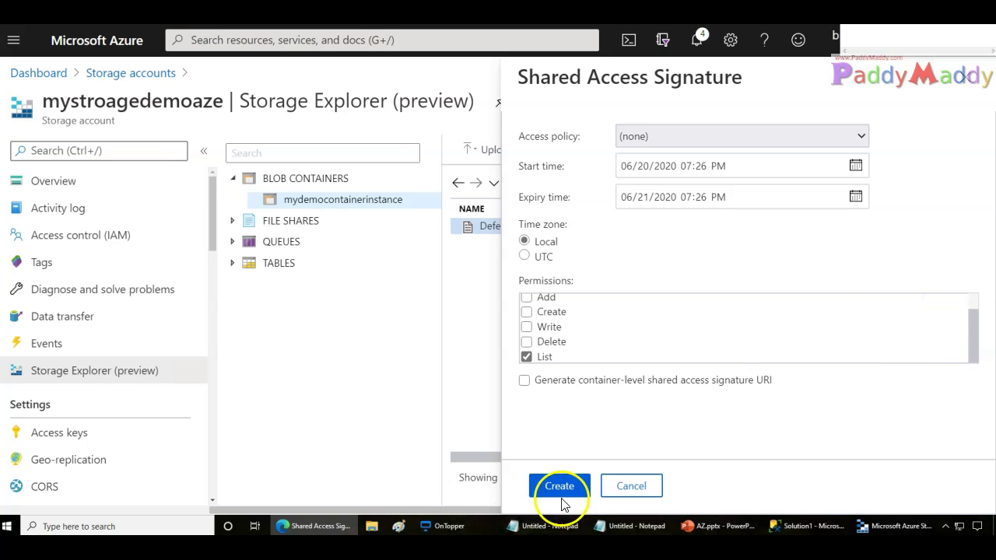
pyautogui.scroll(1, 629, 342)
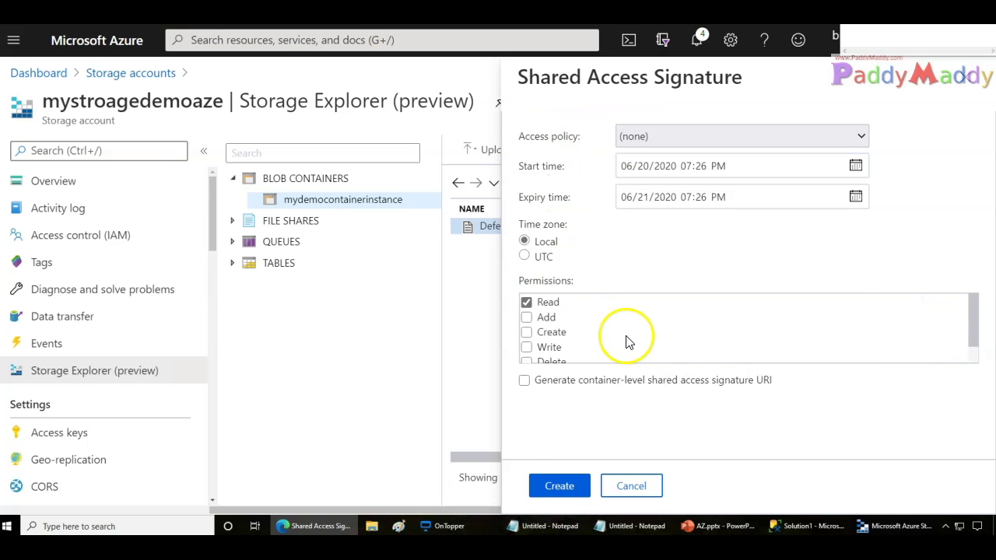
# Check the access policy choices and create the blob's SAS with no access policy and Read and List permissions
pyautogui.click(652, 137)
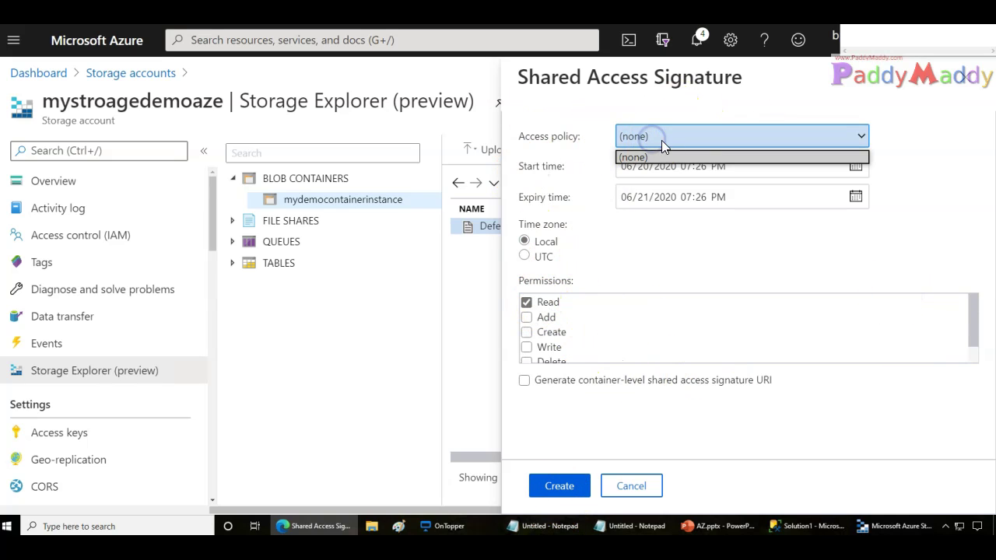
pyautogui.moveTo(517, 137); pyautogui.dragTo(576, 141)
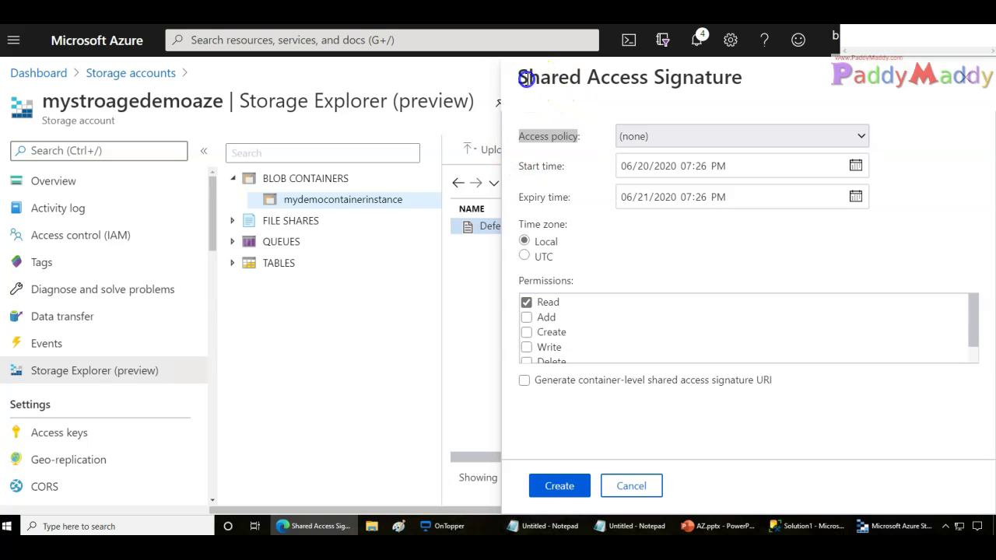
pyautogui.moveTo(524, 77); pyautogui.dragTo(625, 87)
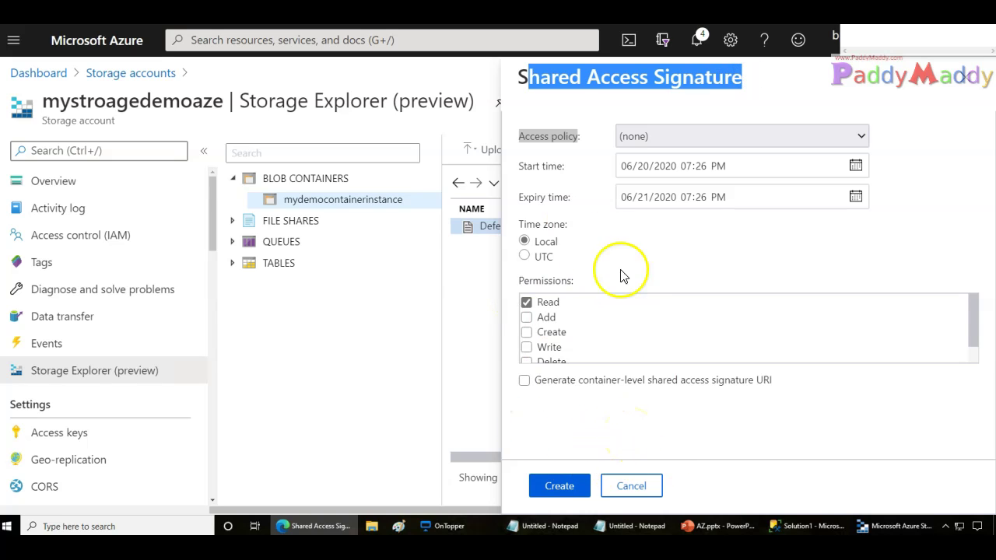
pyautogui.click(558, 97)
pyautogui.moveTo(517, 74); pyautogui.dragTo(748, 100)
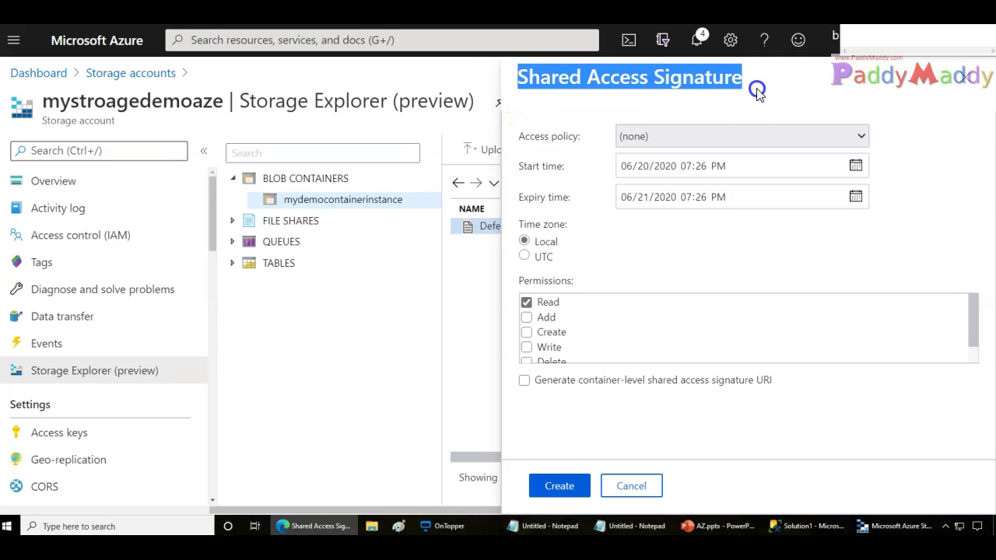
pyautogui.click(557, 485)
# Check the blob name in the generated signature, copy its SAS URI and close the signature details
pyautogui.click(539, 160)
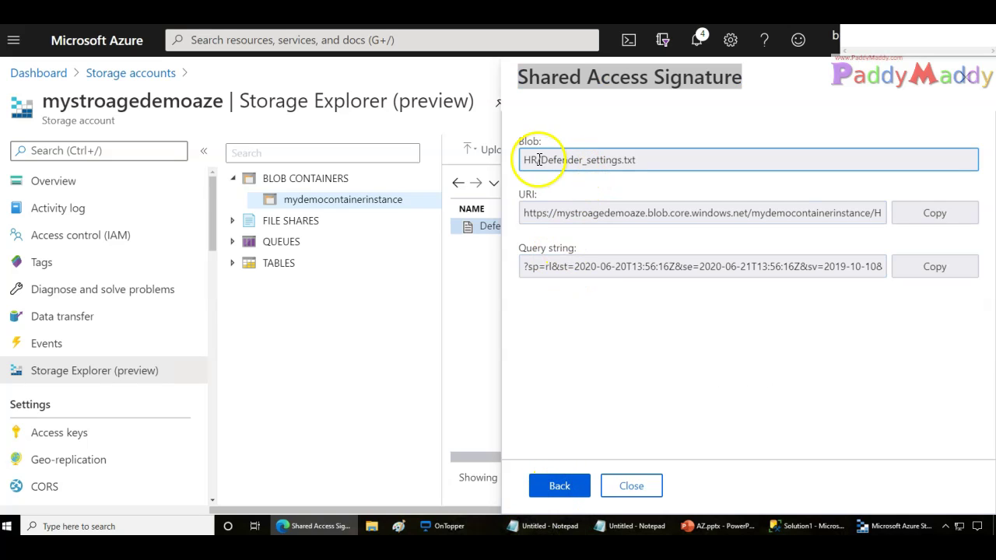
pyautogui.moveTo(541, 160); pyautogui.dragTo(676, 170)
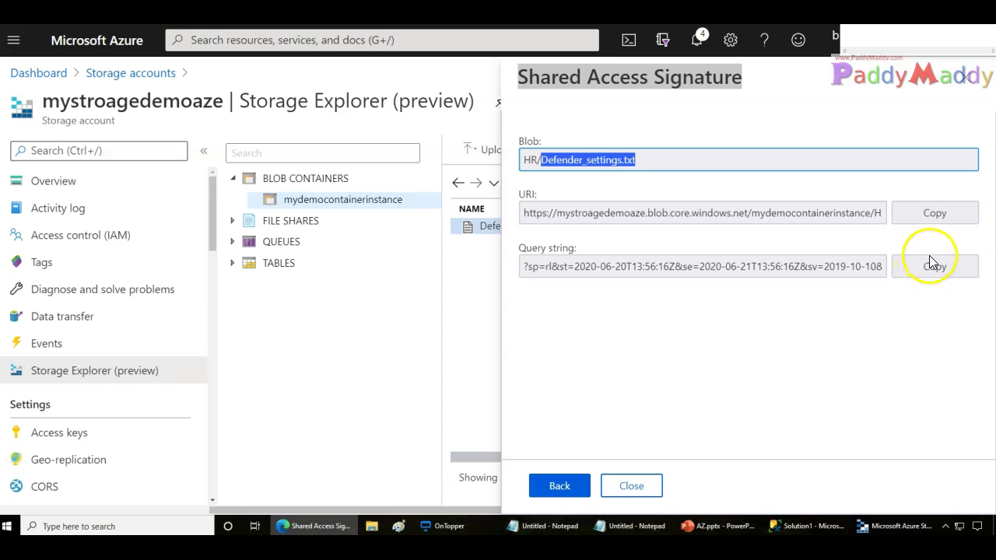
pyautogui.click(927, 217)
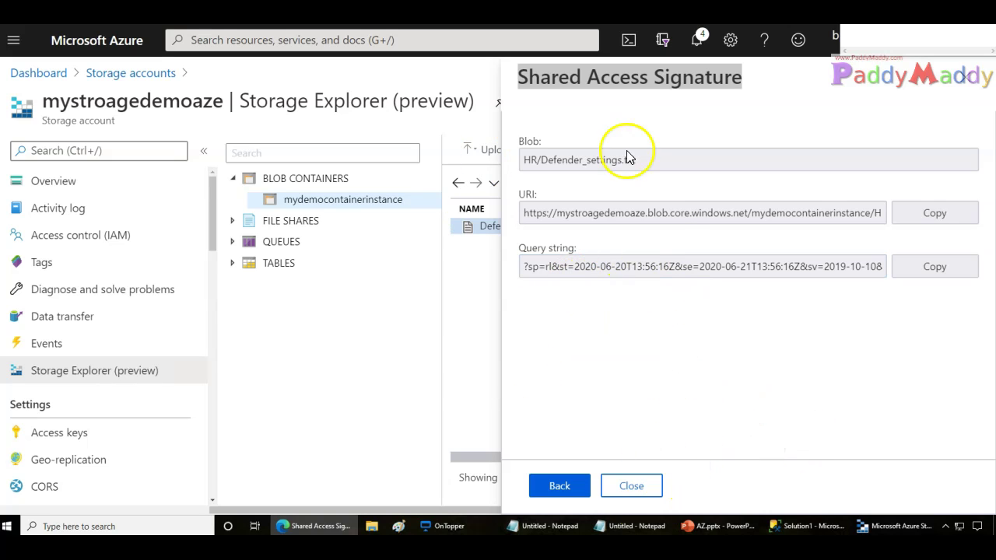
pyautogui.click(642, 486)
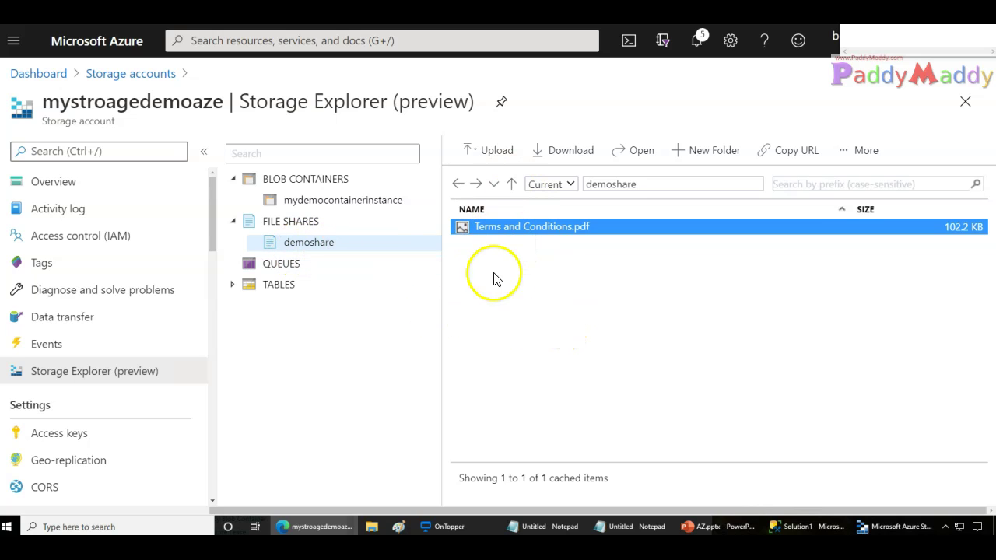
# Create a shared access signature for the file share demoshare with Read, Create, Write, Delete and List permissions and no access policy
pyautogui.rightClick(321, 250)
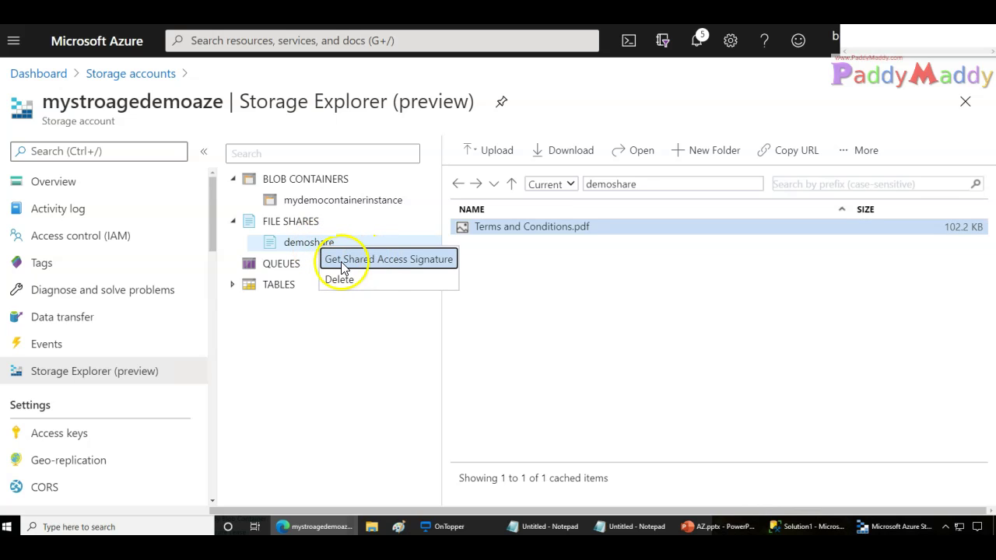
pyautogui.moveTo(392, 258)
pyautogui.mouseDown()
pyautogui.moveTo(329, 269)
pyautogui.moveTo(444, 268)
pyautogui.moveTo(390, 253)
pyautogui.mouseUp()
pyautogui.click(360, 261)
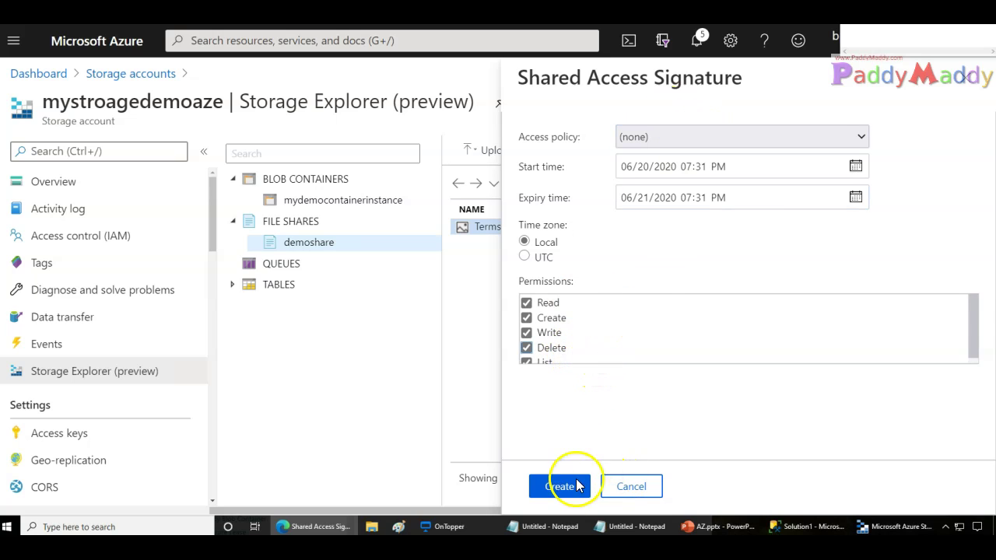
pyautogui.moveTo(563, 141); pyautogui.dragTo(585, 140)
pyautogui.click(686, 135)
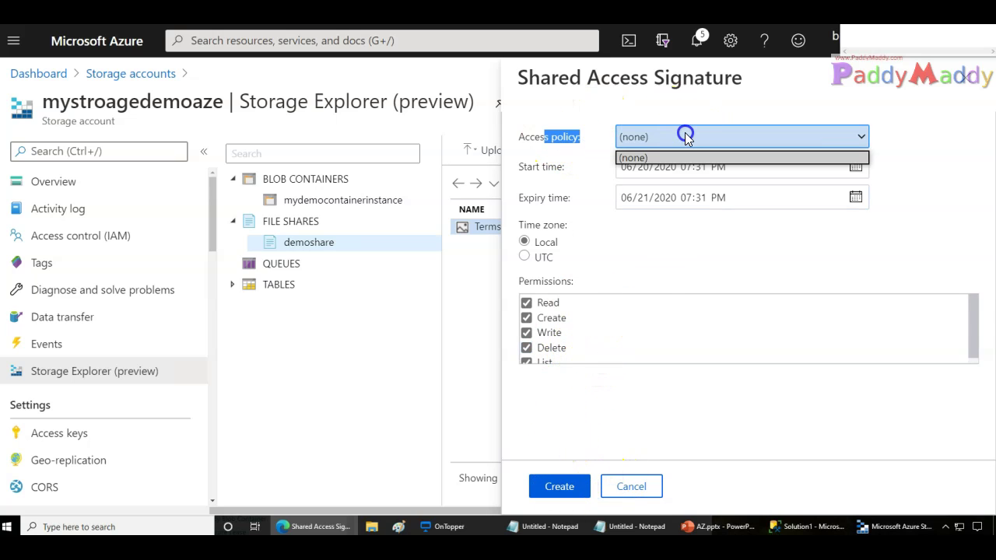
pyautogui.click(510, 140)
pyautogui.moveTo(520, 142); pyautogui.dragTo(587, 138)
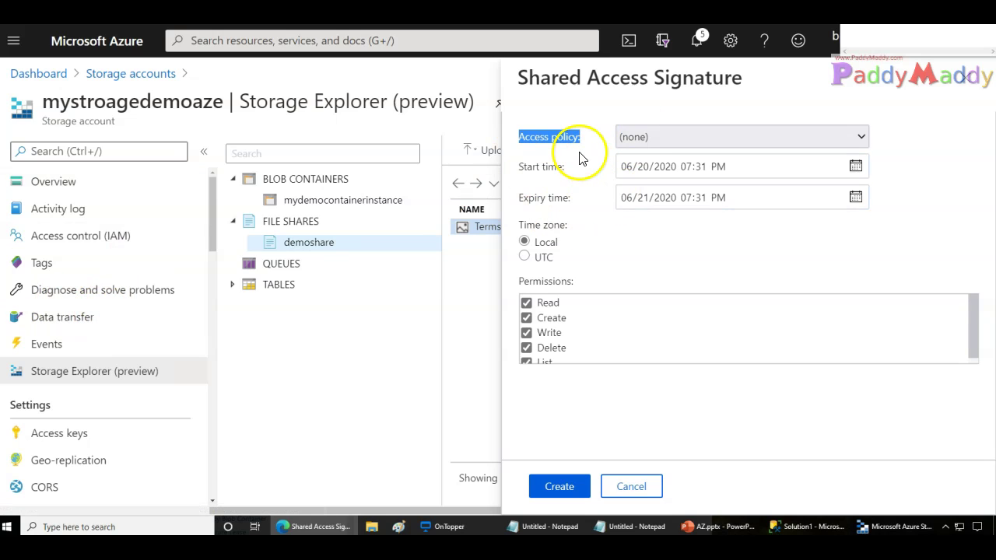
pyautogui.click(559, 486)
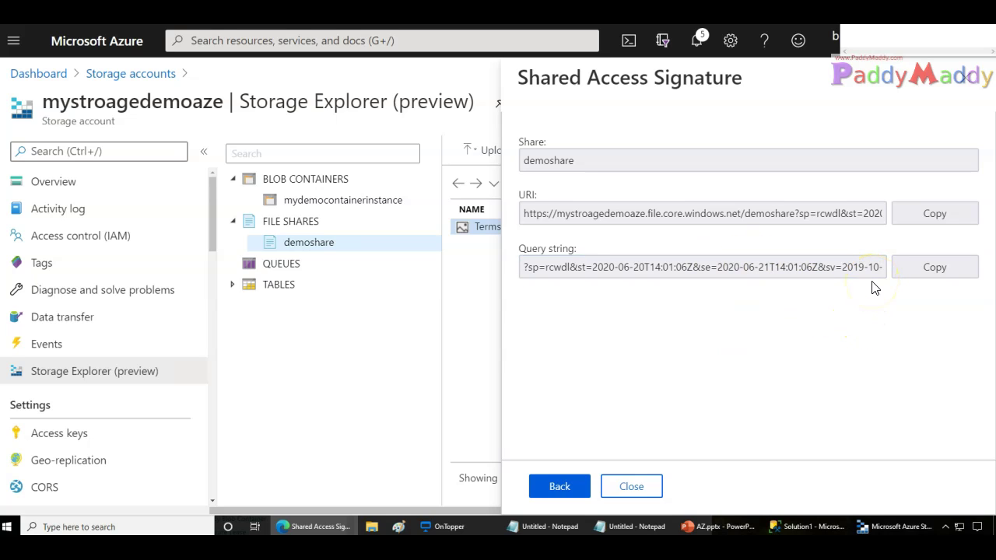
# Copy the SAS URI of demoshare and attach the share in Microsoft Azure Storage Explorer by pasting the URI, with display name demoshare
pyautogui.click(949, 215)
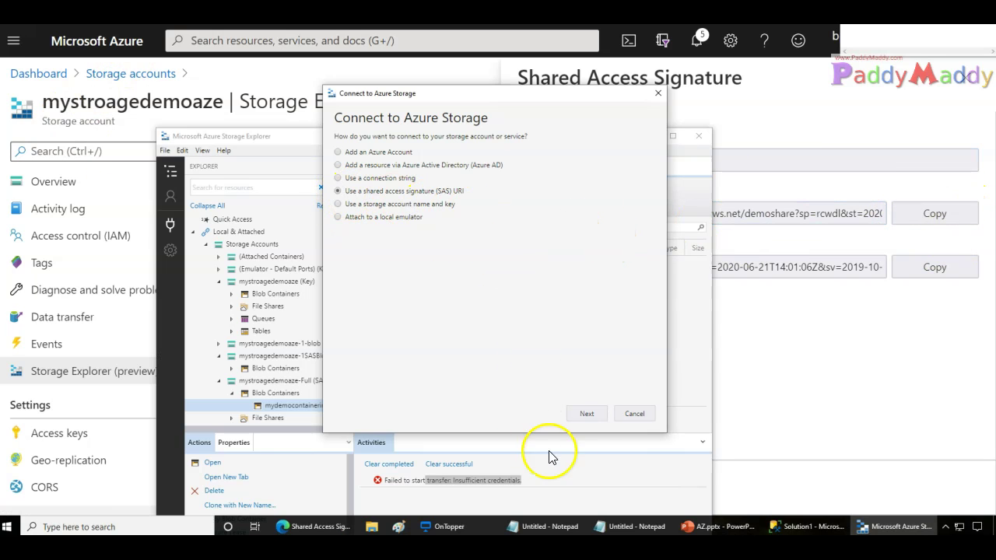
pyautogui.click(596, 413)
pyautogui.click(397, 198)
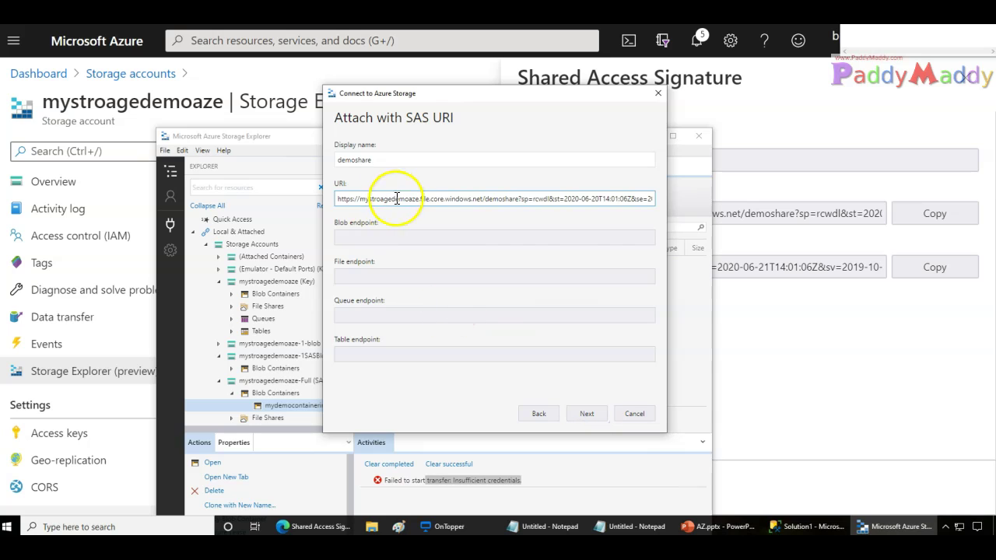
pyautogui.click(588, 415)
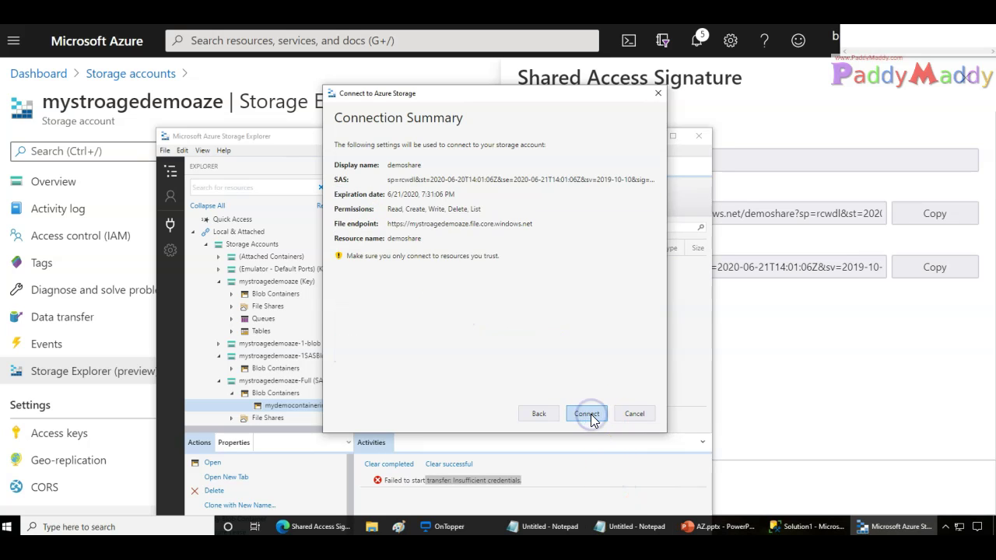
pyautogui.click(589, 415)
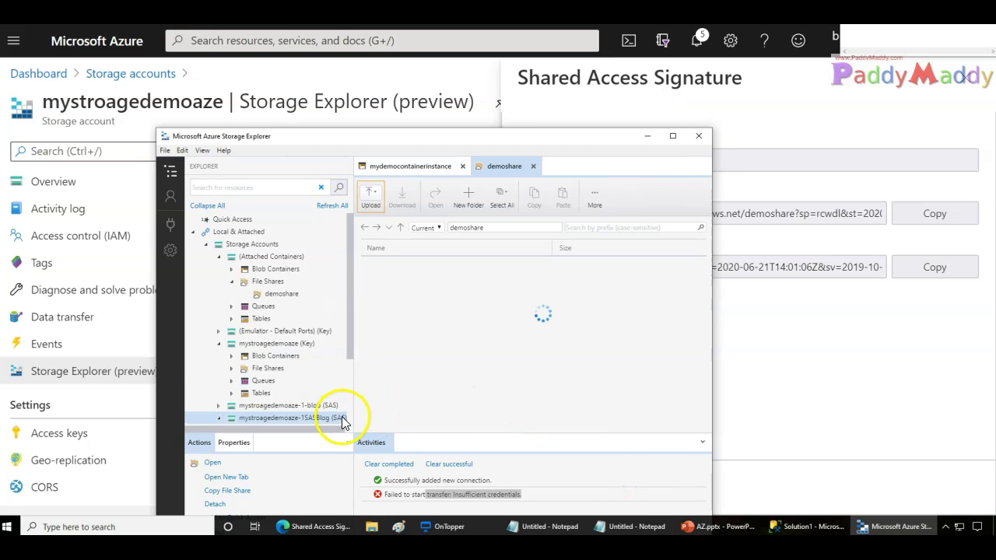
# Select the file Terms and Conditions.pdf in the attached demoshare file share
pyautogui.scroll(-3, 343, 422)
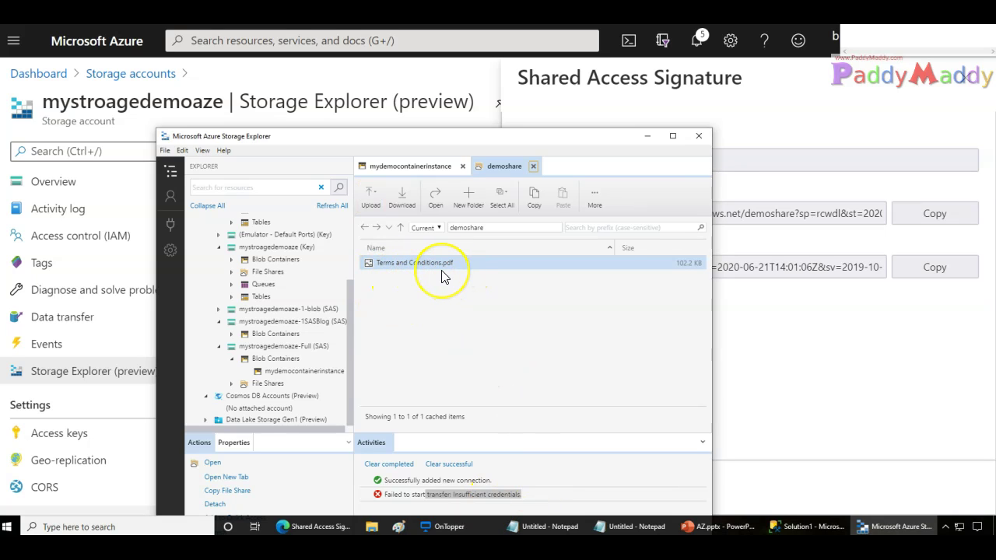
pyautogui.click(401, 266)
pyautogui.click(402, 264)
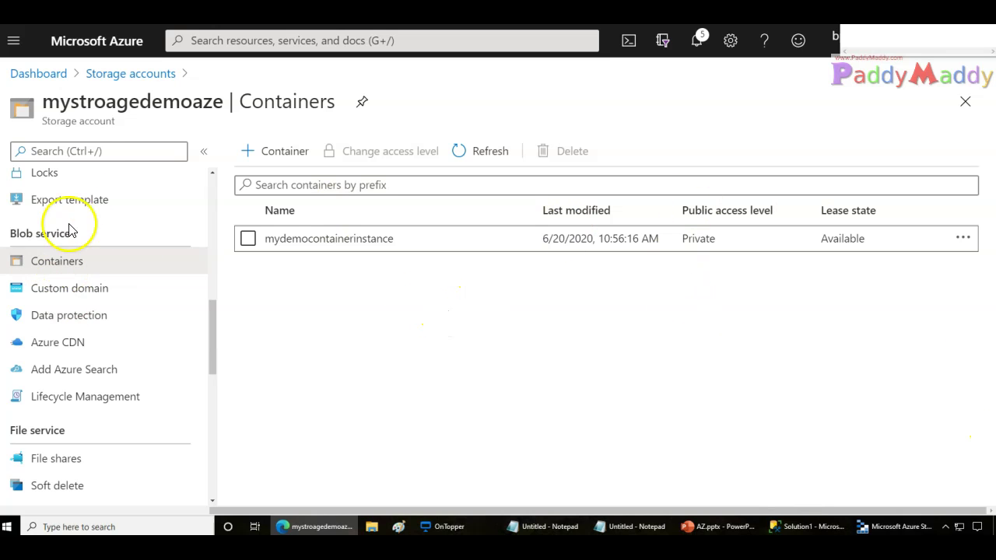
# In the Azure portal, open the access policy settings of the blob container mydemocontainerinstance and locate its stored access policies
pyautogui.scroll(3, 108, 217)
pyautogui.scroll(-3, 94, 415)
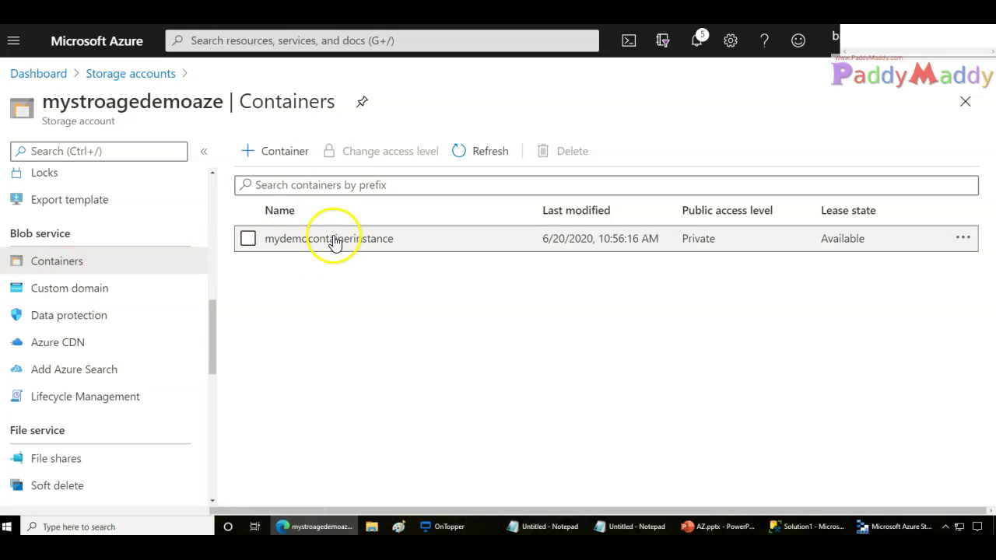
pyautogui.click(385, 239)
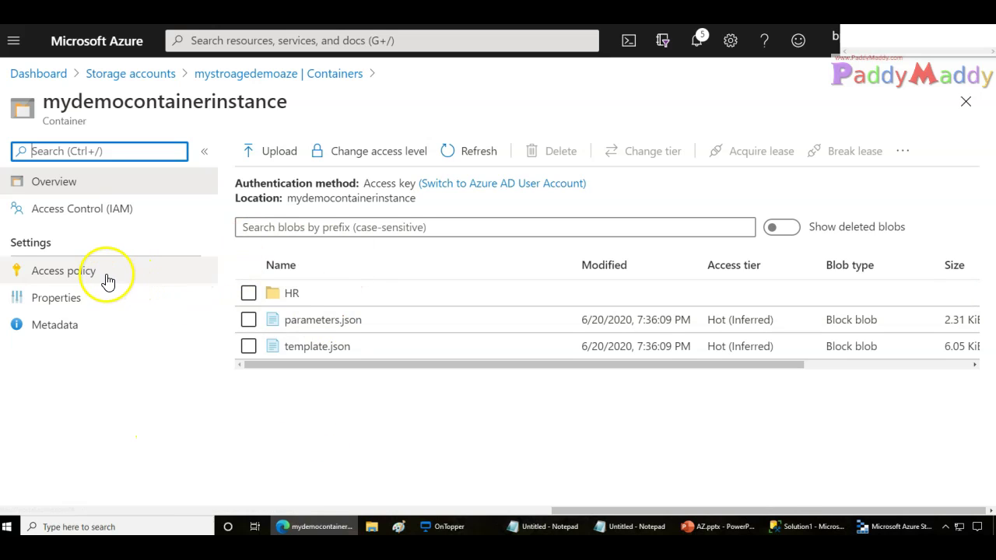
pyautogui.click(56, 271)
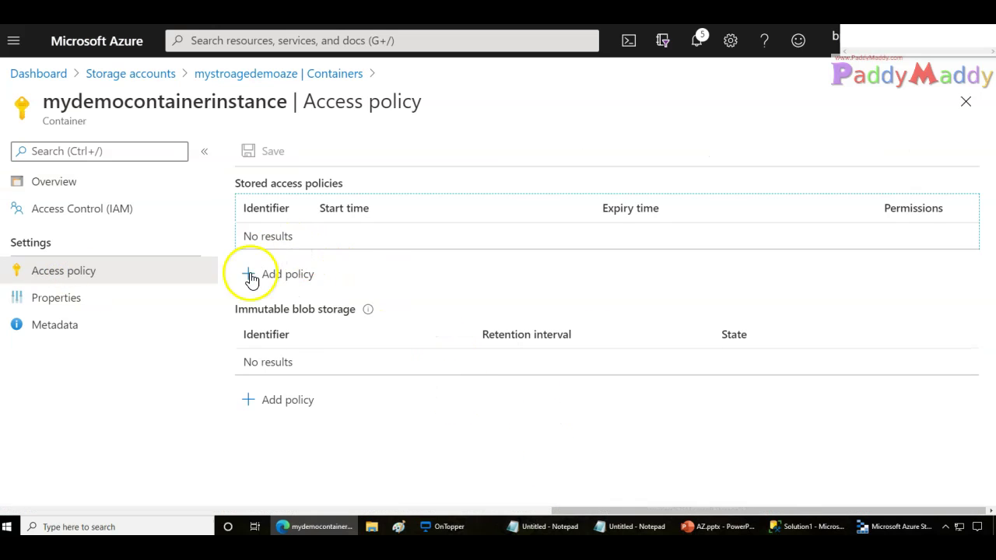
pyautogui.moveTo(229, 184); pyautogui.dragTo(277, 187)
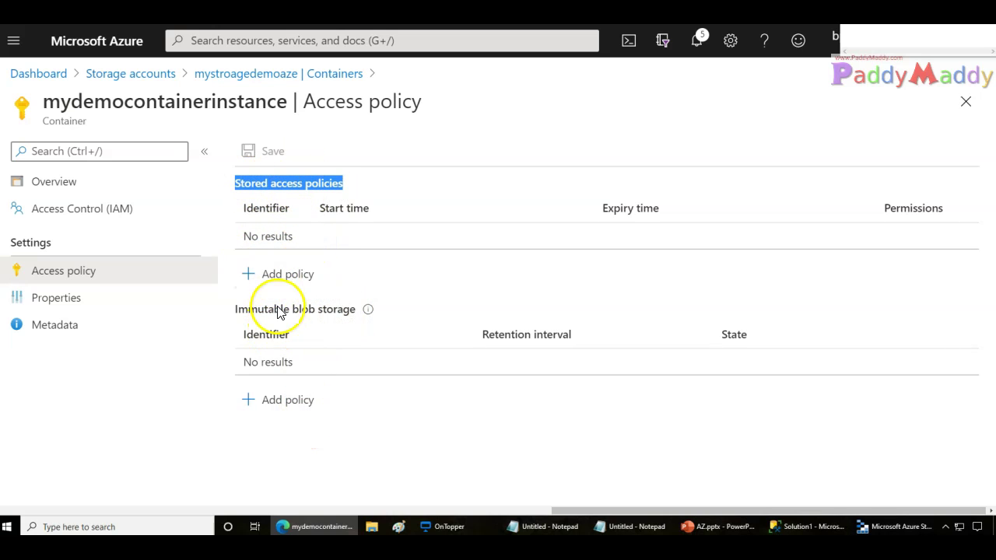
# Start a stored access policy with identifier Container-SAS-Policy and Read, Add, Create, Write, Delete and List permissions
pyautogui.click(273, 275)
pyautogui.hotkey('ctrl', 'v')
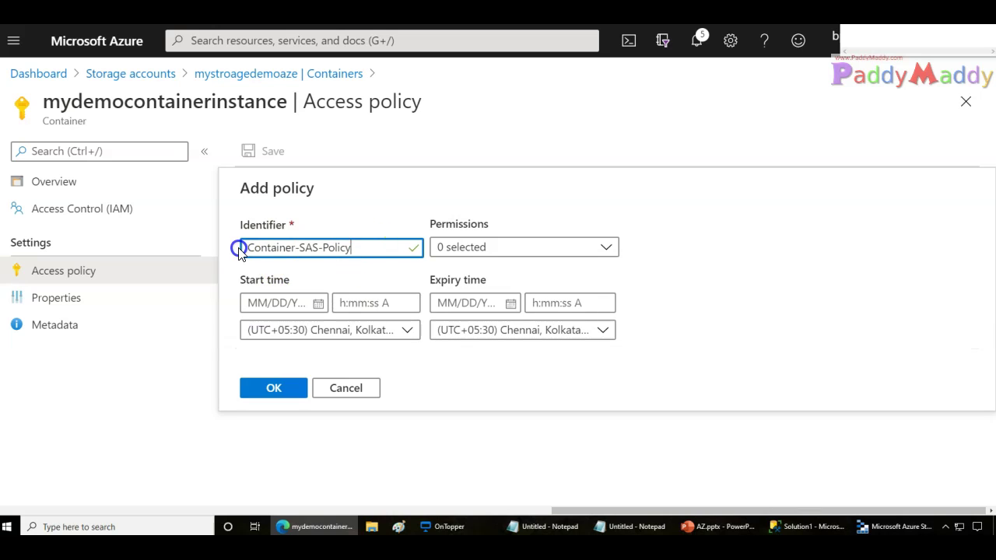
pyautogui.click(598, 253)
pyautogui.click(445, 271)
pyautogui.click(448, 299)
pyautogui.click(444, 354)
pyautogui.click(445, 379)
pyautogui.click(446, 407)
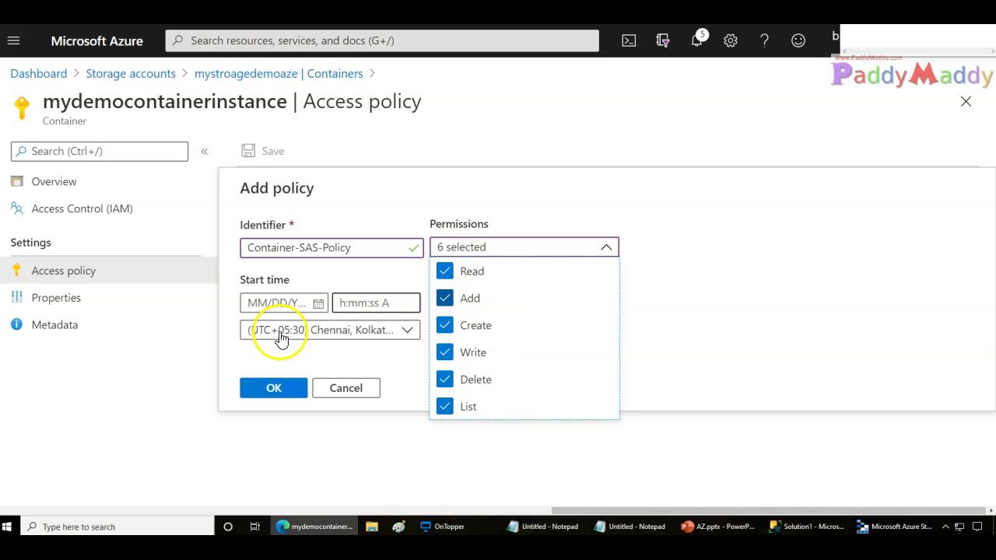
# Set the policy's start to 06/20/2020 and expiry to 06/27/2020, both at 12:00:00 AM, and save the stored access policy
pyautogui.click(238, 288)
pyautogui.click(318, 304)
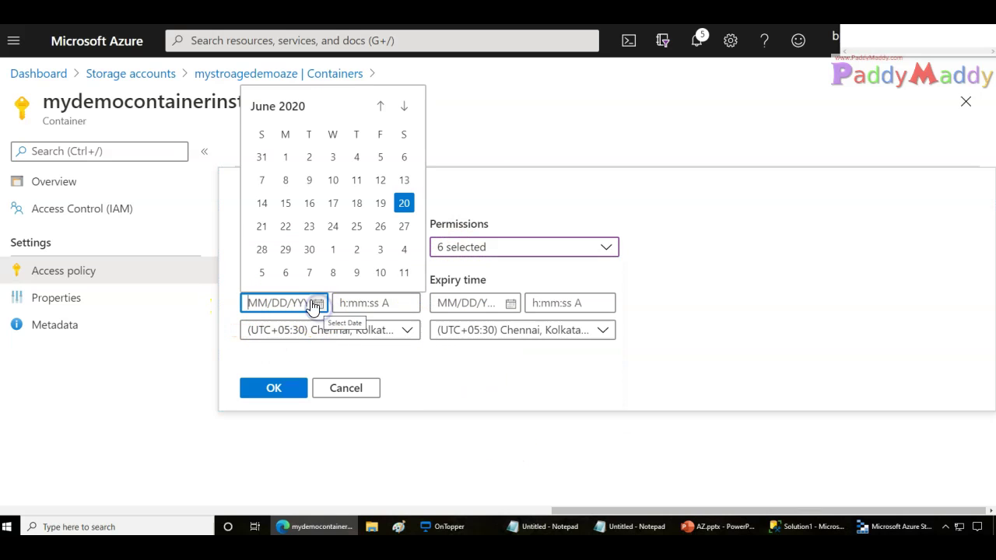
pyautogui.click(406, 210)
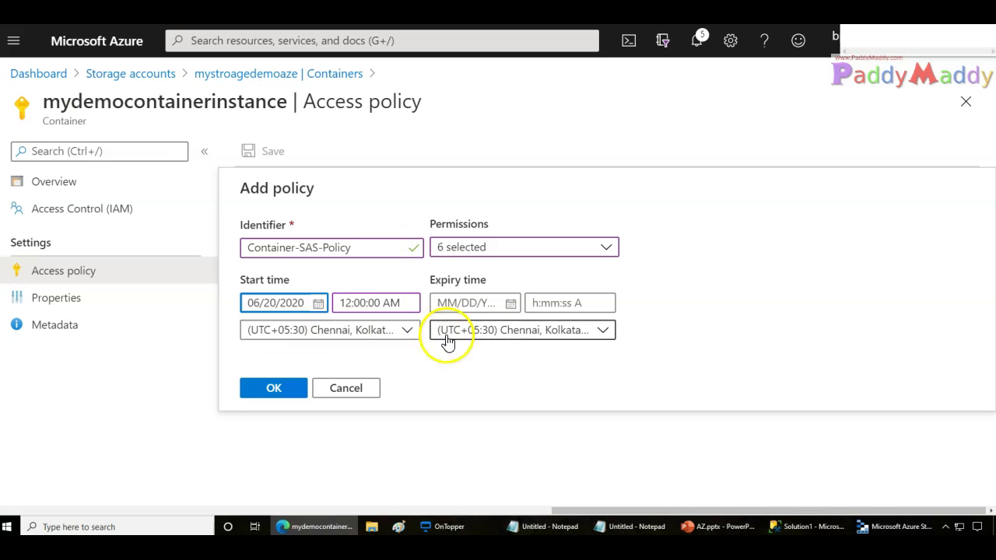
pyautogui.click(510, 304)
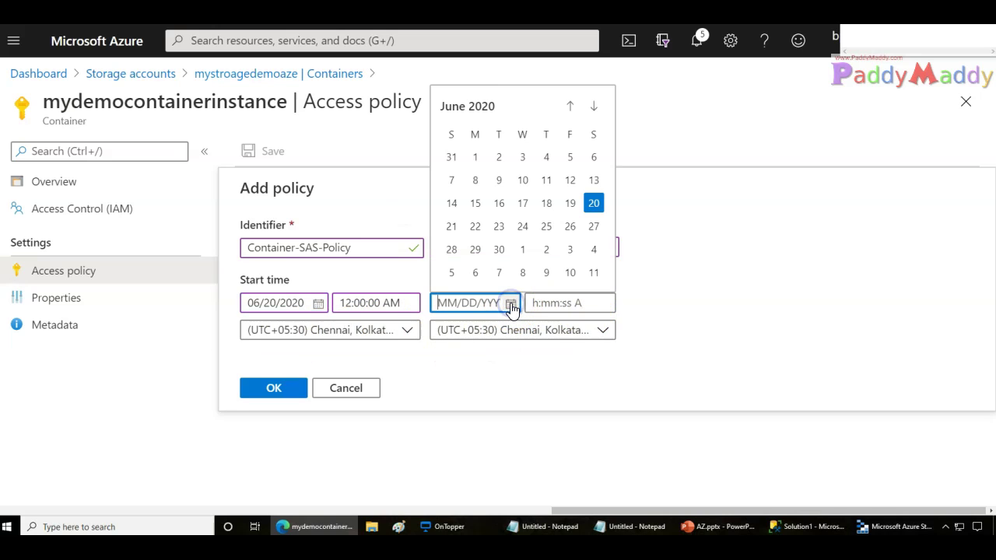
pyautogui.click(404, 303)
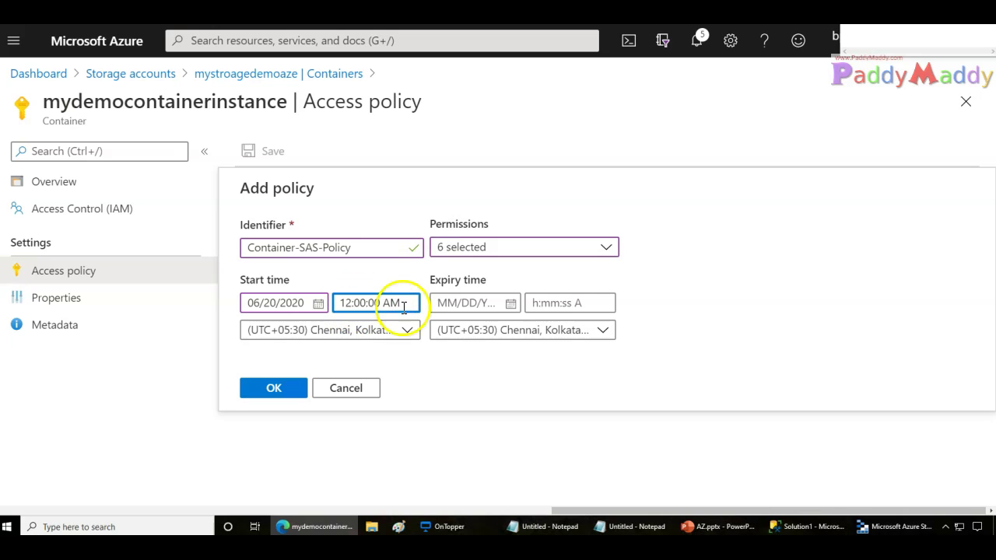
pyautogui.click(511, 304)
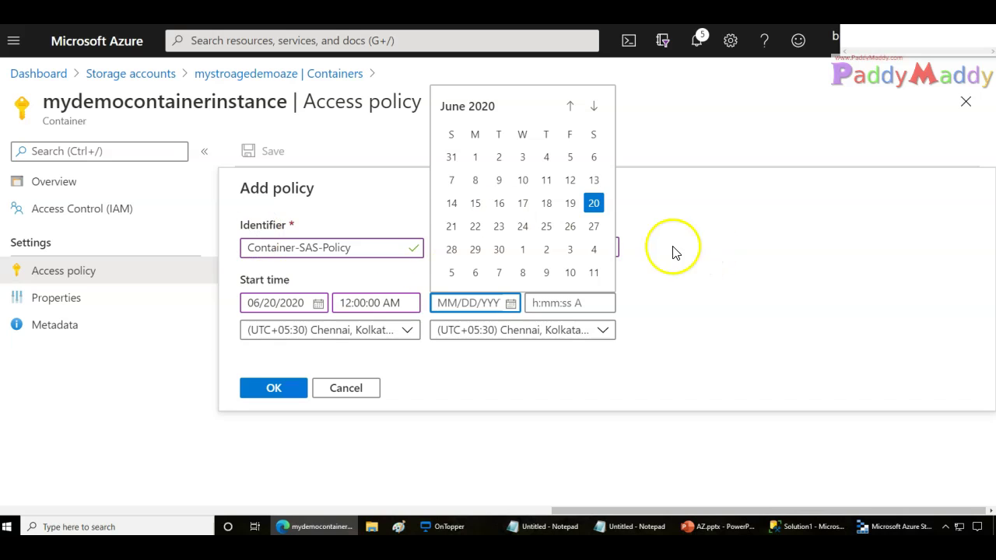
pyautogui.click(593, 227)
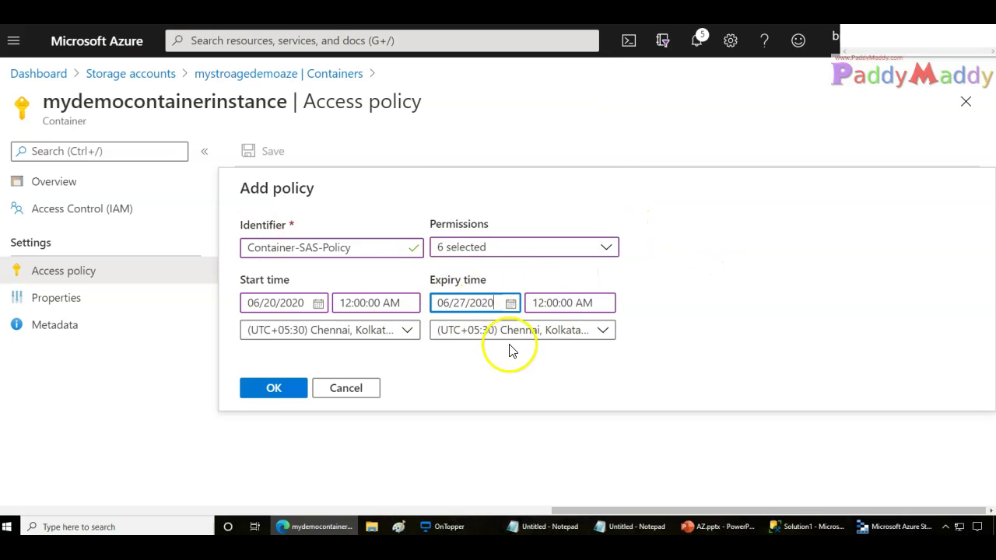
pyautogui.click(267, 389)
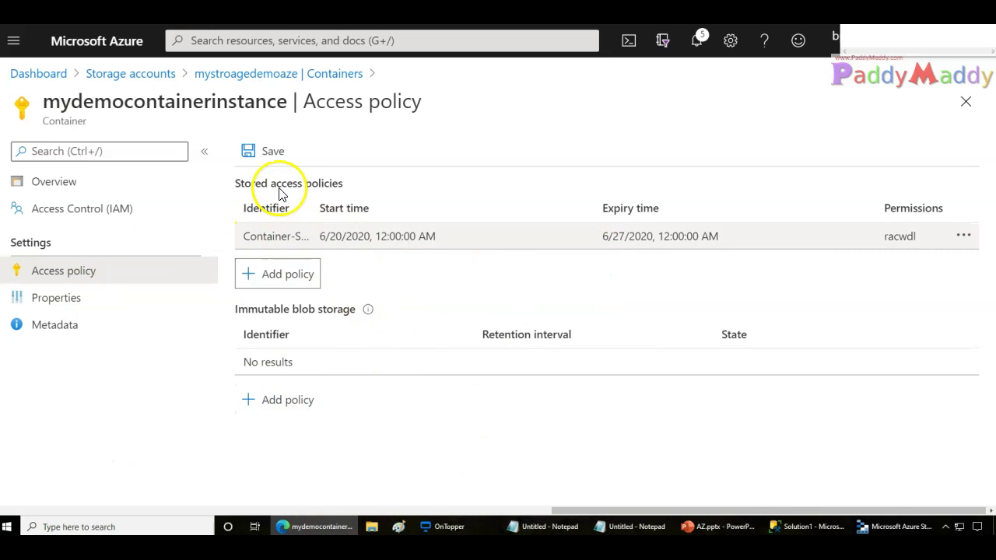
pyautogui.click(263, 156)
pyautogui.click(246, 158)
# Examine the Legal hold and Time-based retention options for an immutable blob storage policy and leave the form without entering values
pyautogui.click(279, 400)
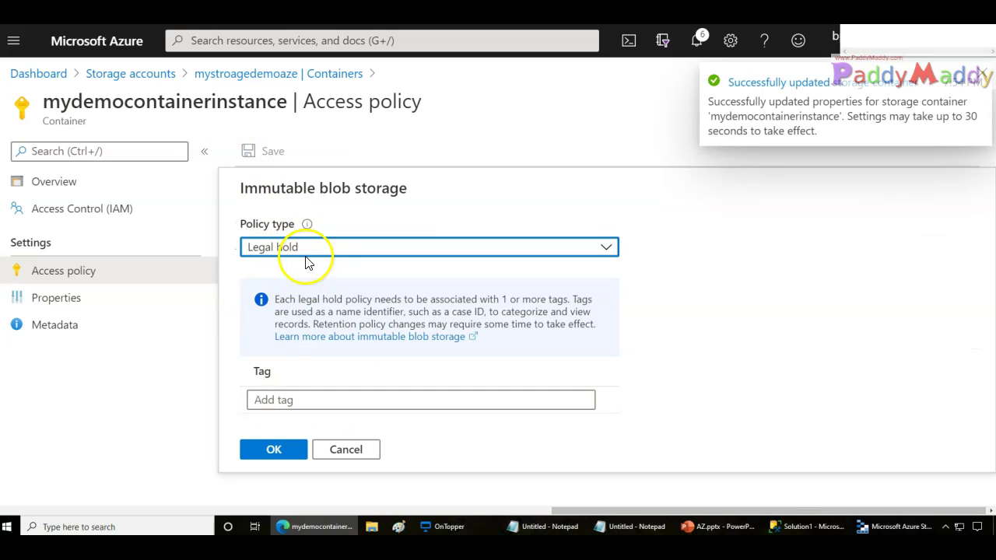
pyautogui.click(327, 401)
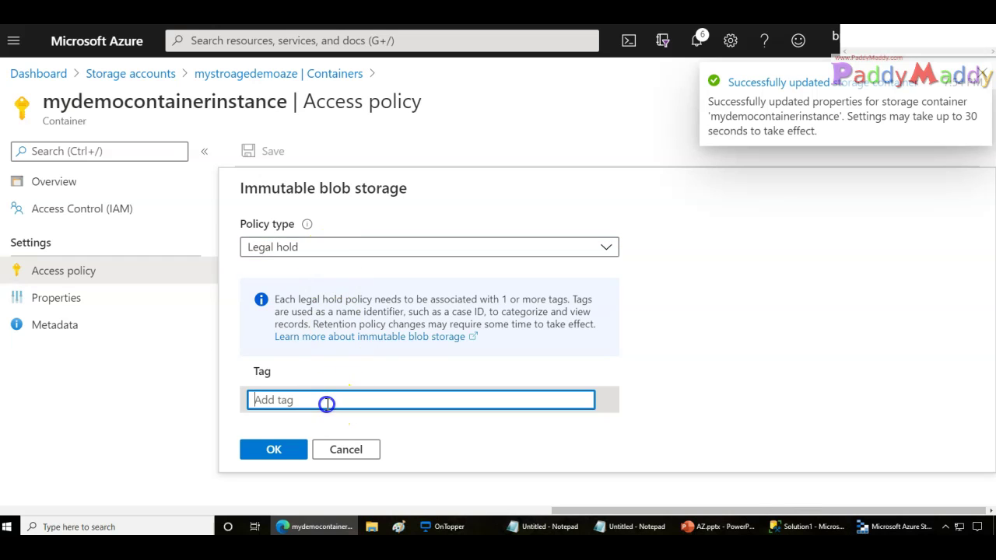
pyautogui.click(320, 255)
pyautogui.click(318, 274)
pyautogui.click(335, 303)
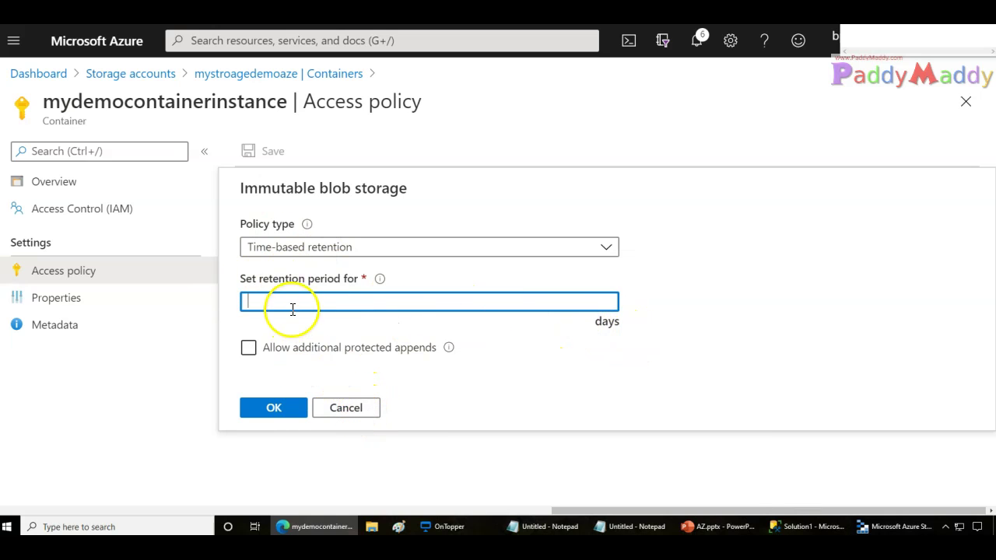
pyautogui.click(287, 248)
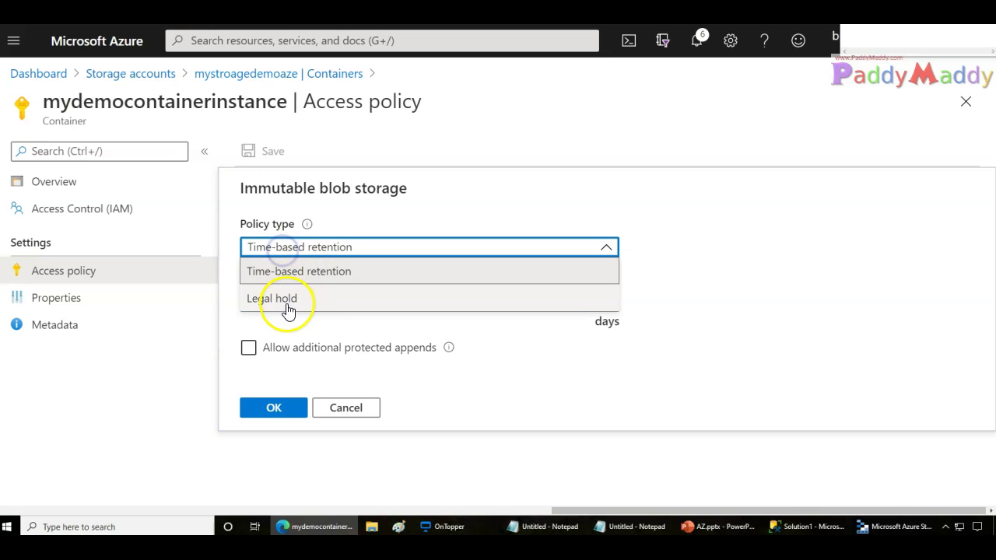
pyautogui.click(288, 300)
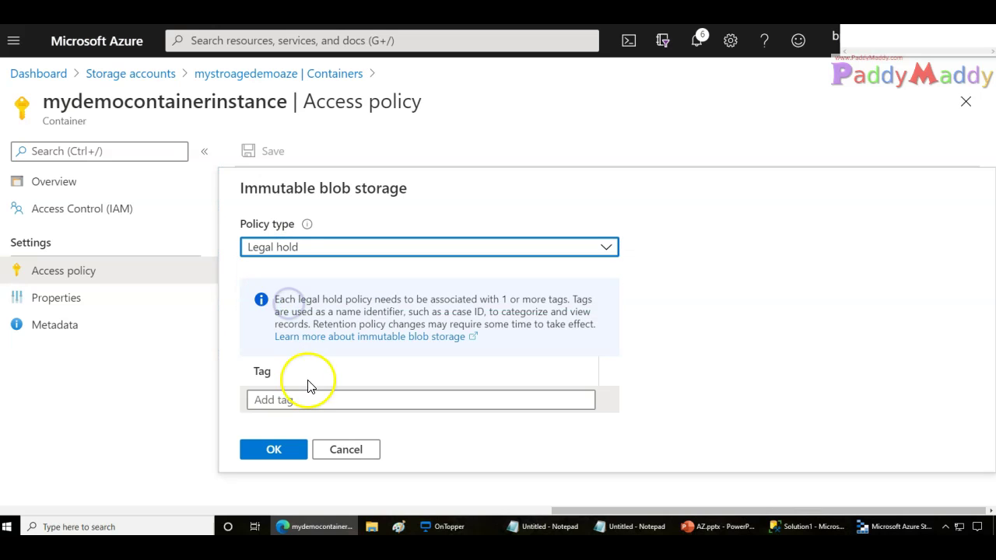
pyautogui.click(309, 401)
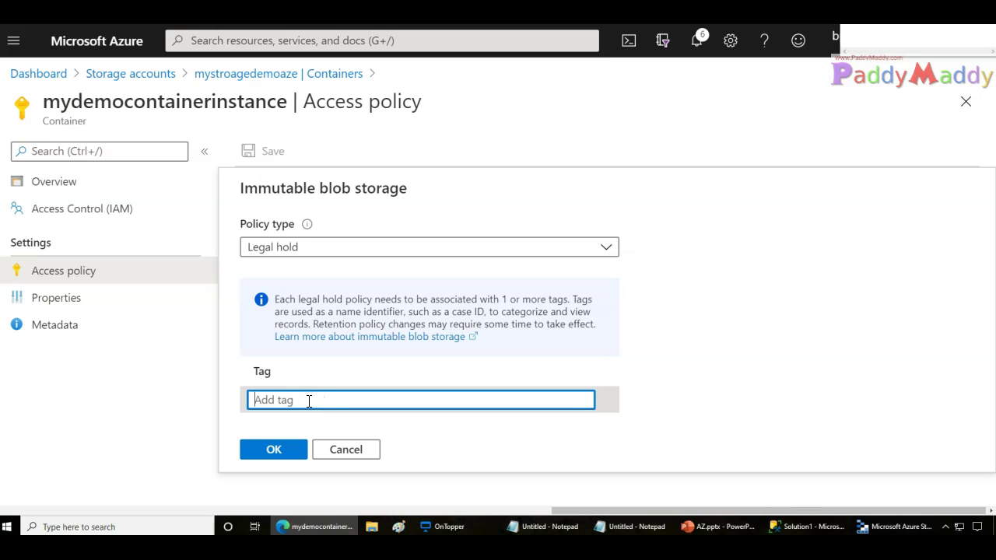
pyautogui.click(278, 457)
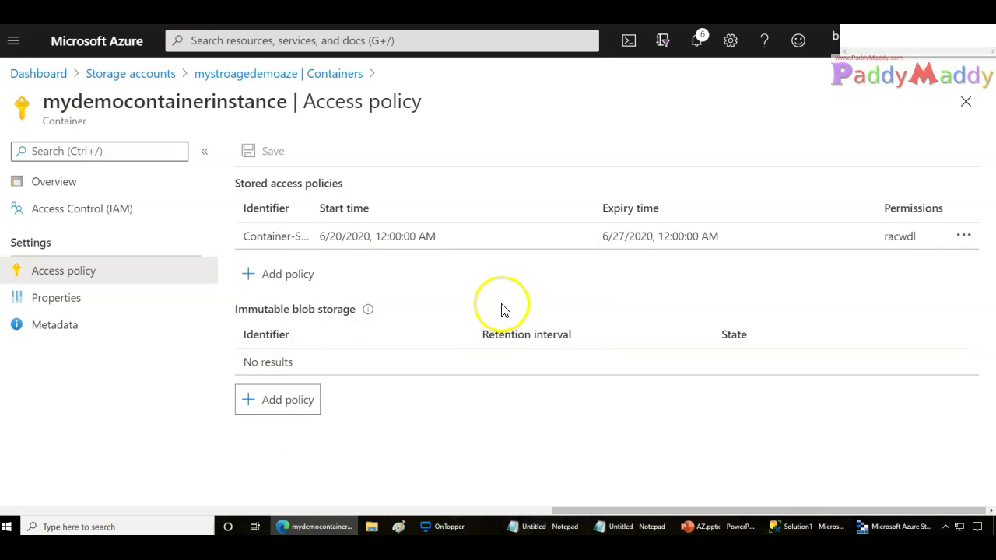
pyautogui.click(263, 148)
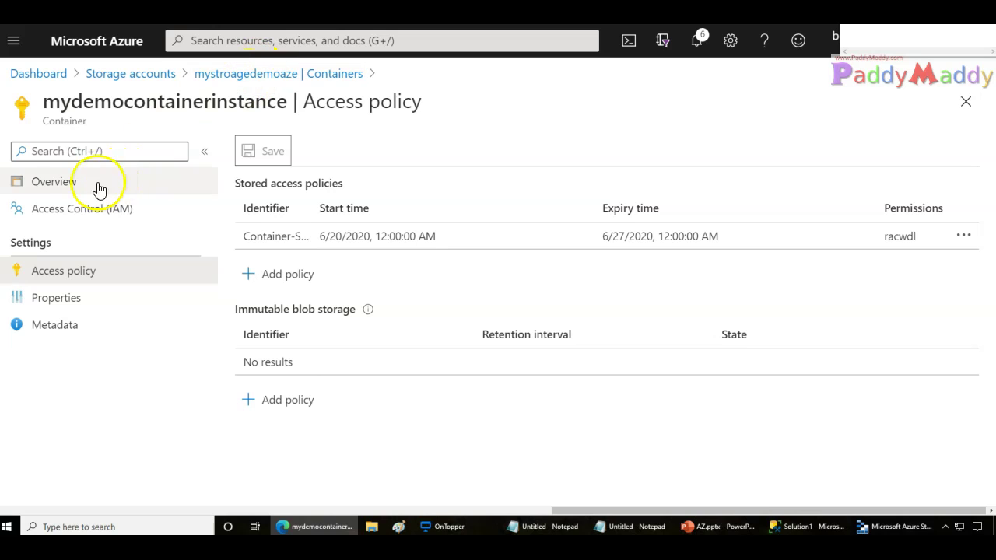
# Return to the storage account's Storage Explorer (preview) and open the blob container mydemocontainerinstance
pyautogui.click(248, 75)
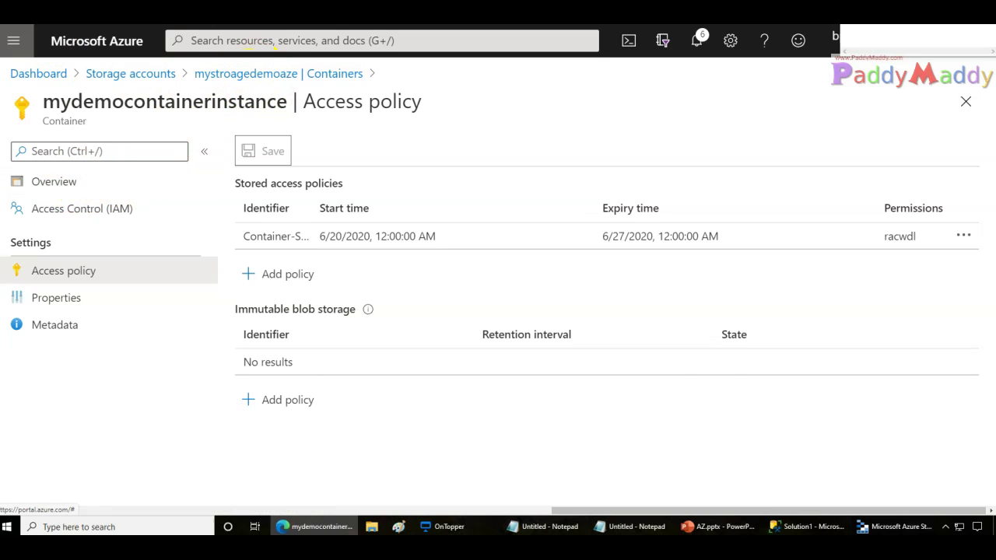
pyautogui.scroll(2, 142, 378)
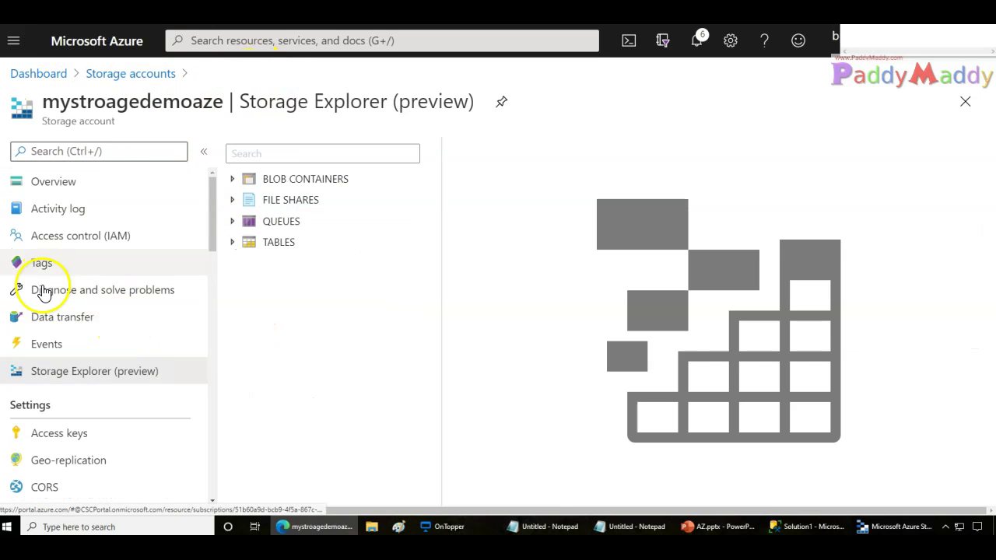
pyautogui.click(311, 179)
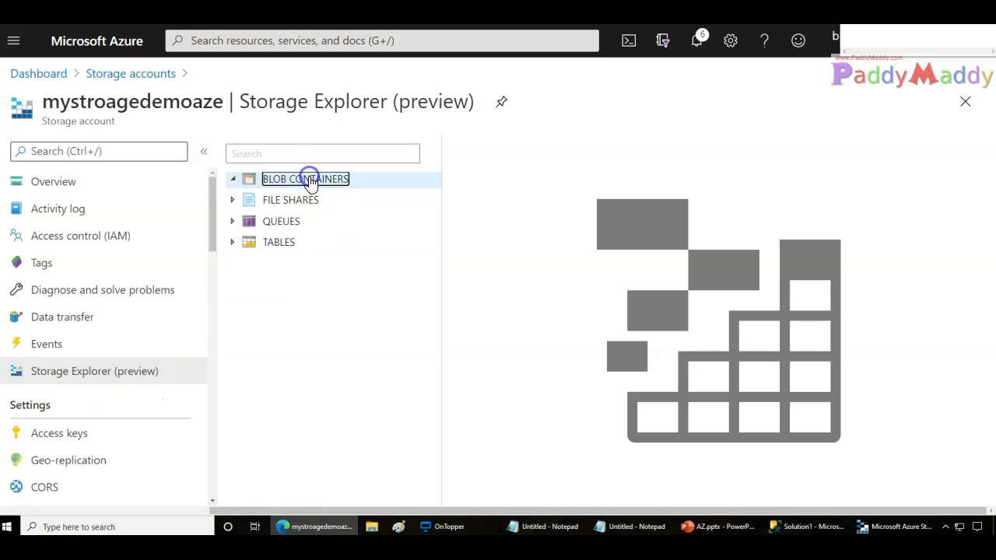
pyautogui.click(321, 204)
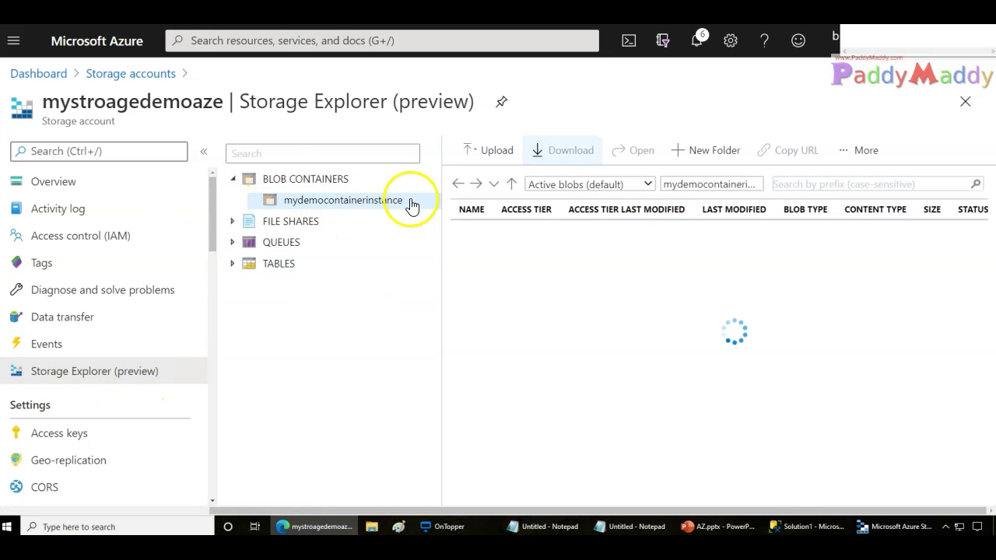
# Open the Shared Access Signature form for the blob parameters.json in mydemocontainerinstance
pyautogui.click(532, 227)
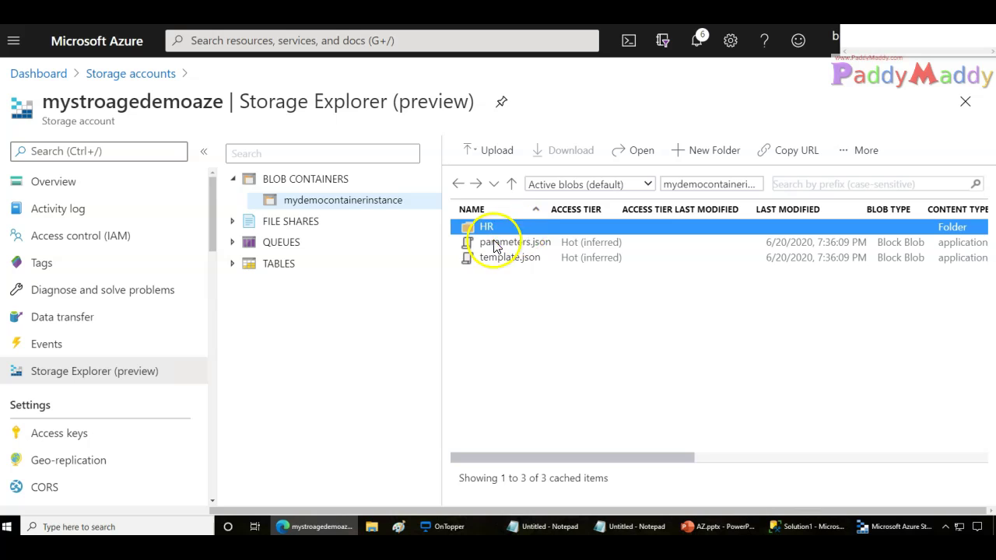
pyautogui.click(860, 151)
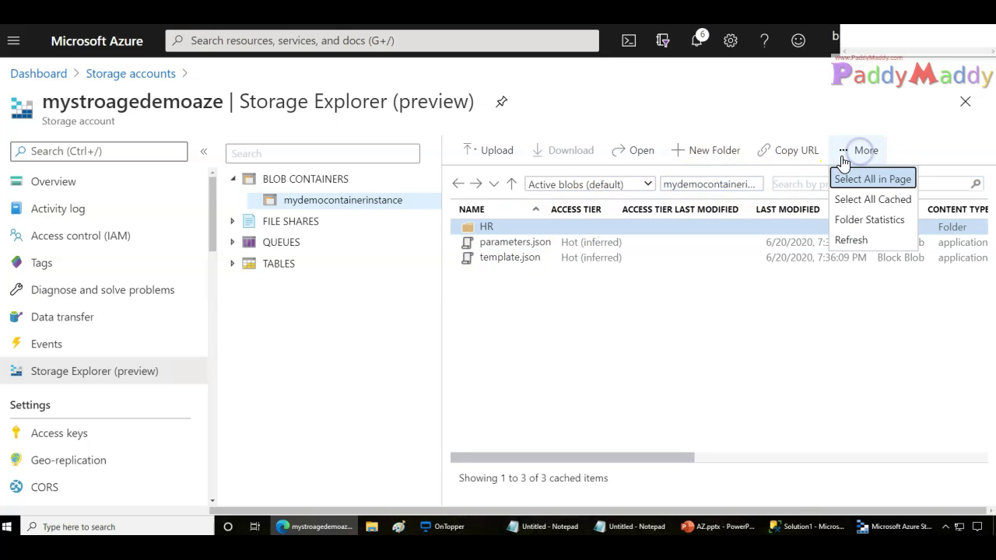
pyautogui.rightClick(496, 231)
pyautogui.click(480, 245)
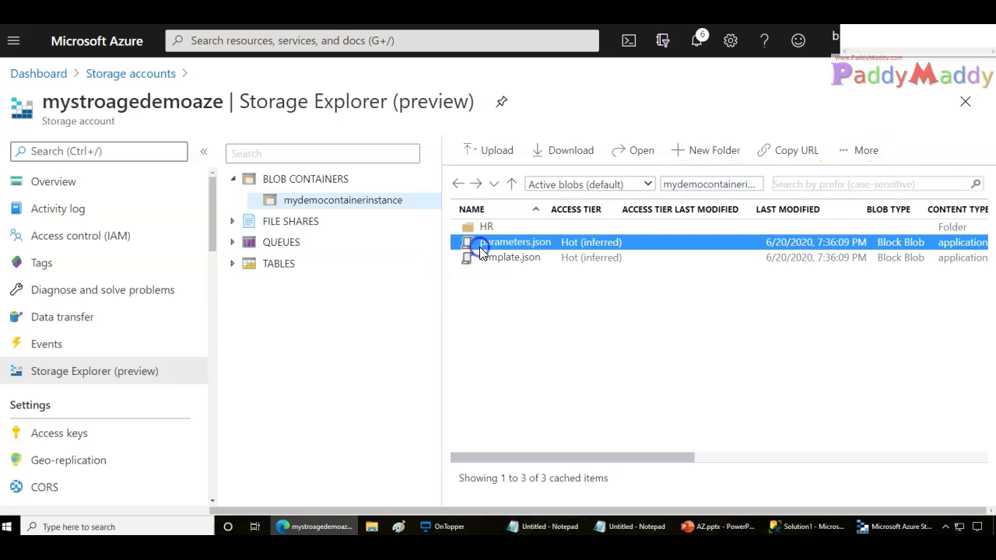
pyautogui.rightClick(480, 247)
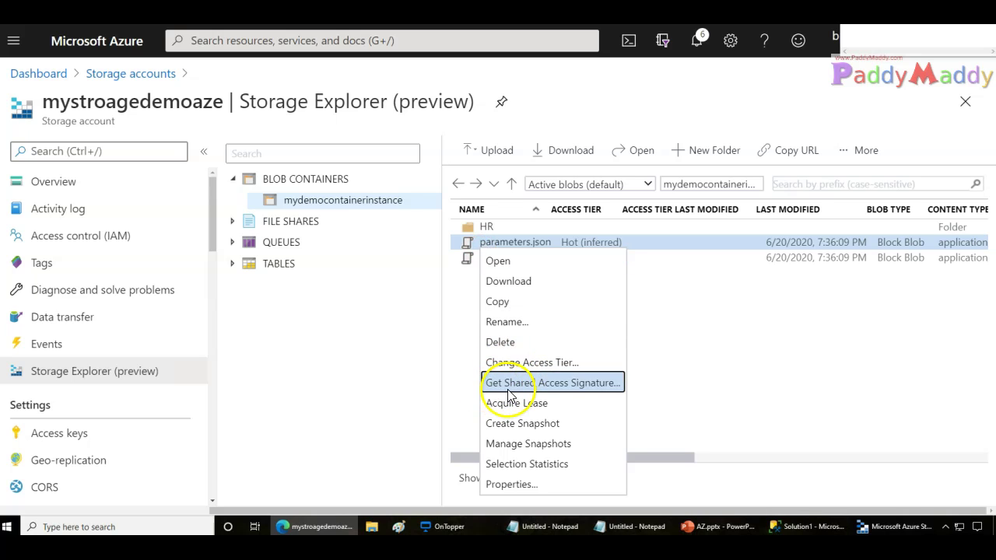
pyautogui.click(584, 383)
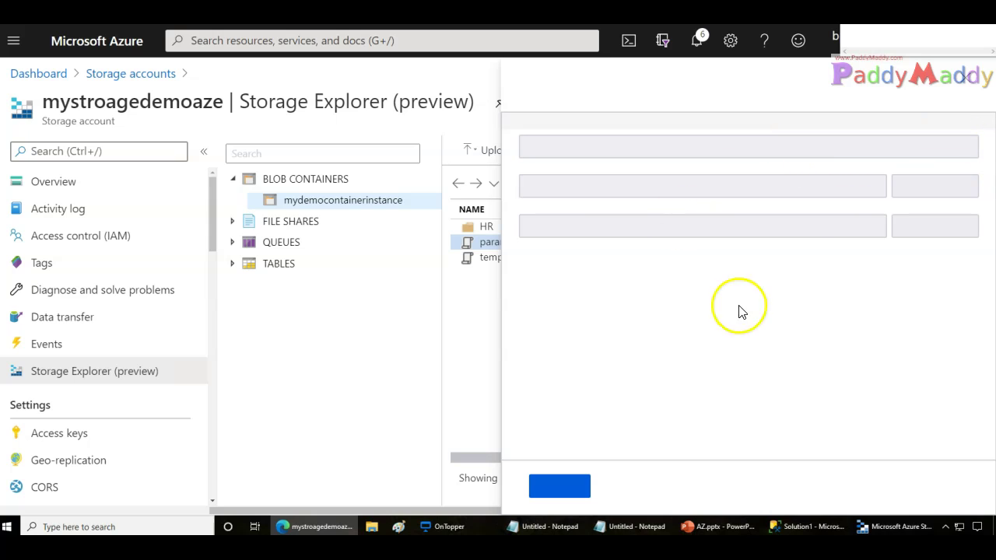
# Apply the Container-SAS-Policy access policy to the parameters.json signature, check its permissions and create the signature
pyautogui.click(598, 153)
pyautogui.click(663, 136)
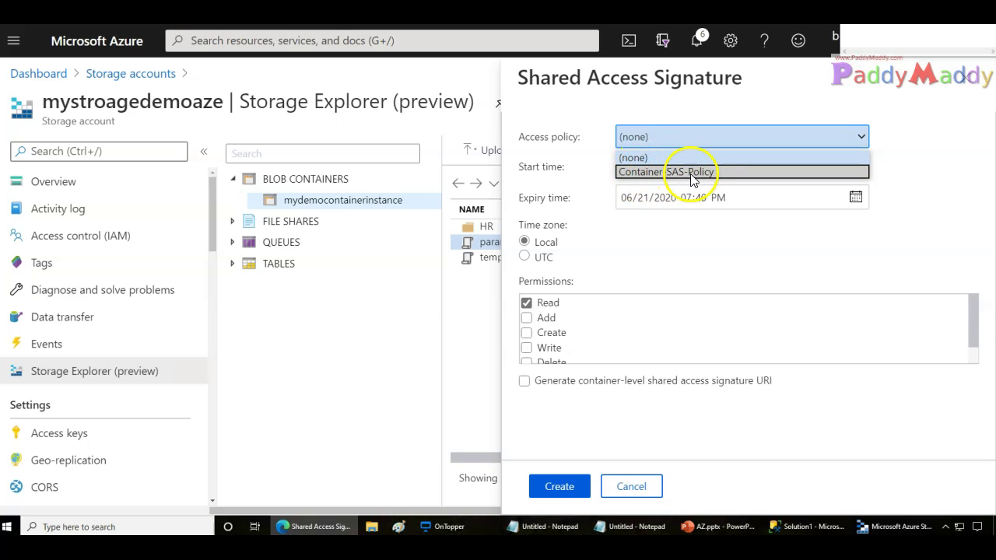
pyautogui.click(692, 172)
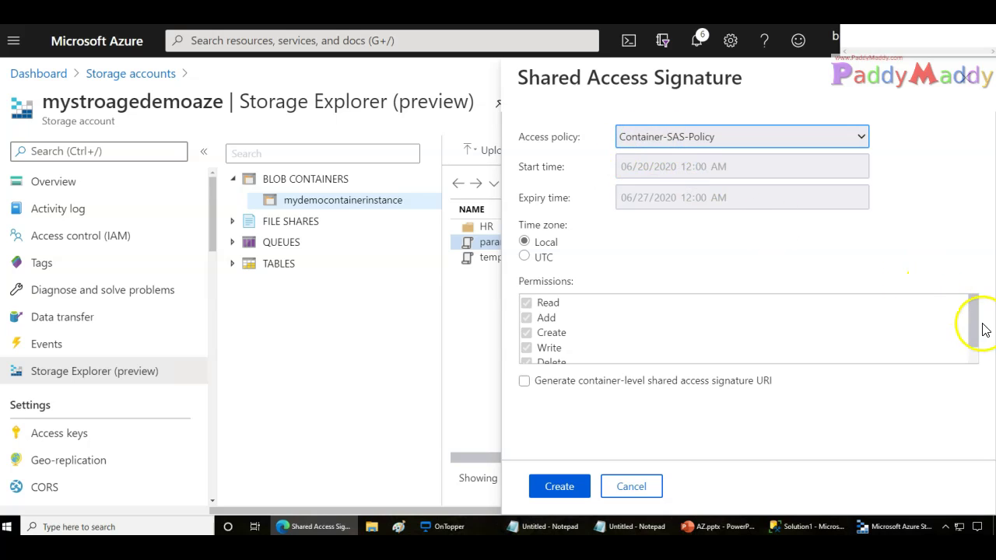
pyautogui.moveTo(983, 329); pyautogui.dragTo(988, 356)
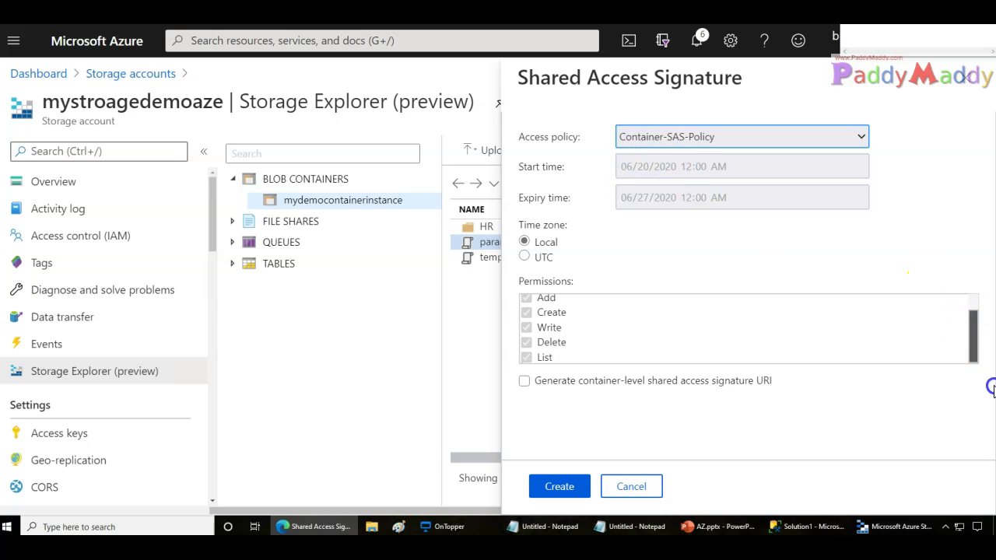
pyautogui.click(550, 486)
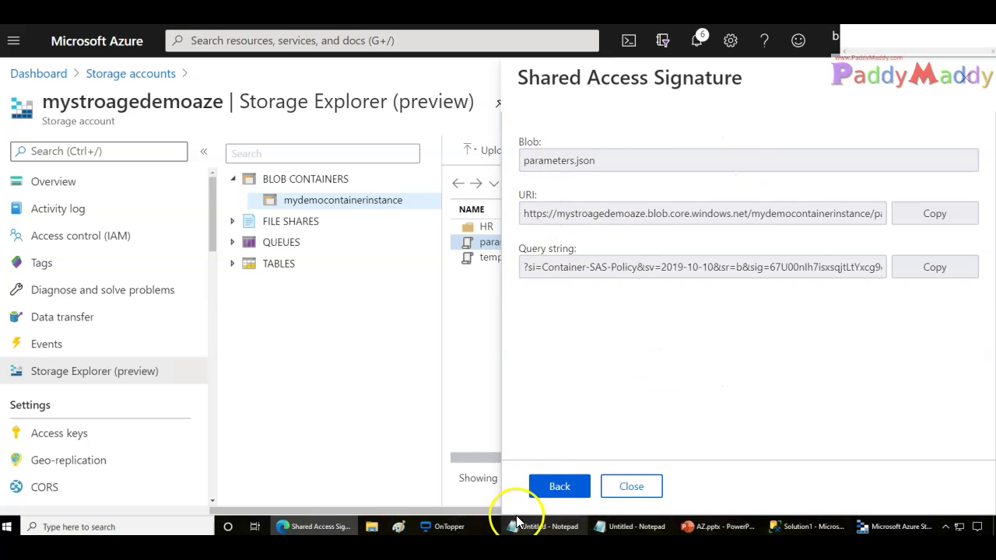
# Go back to recheck the policy's permissions, create the signature again with Container-SAS-Policy, and copy its URI
pyautogui.click(554, 489)
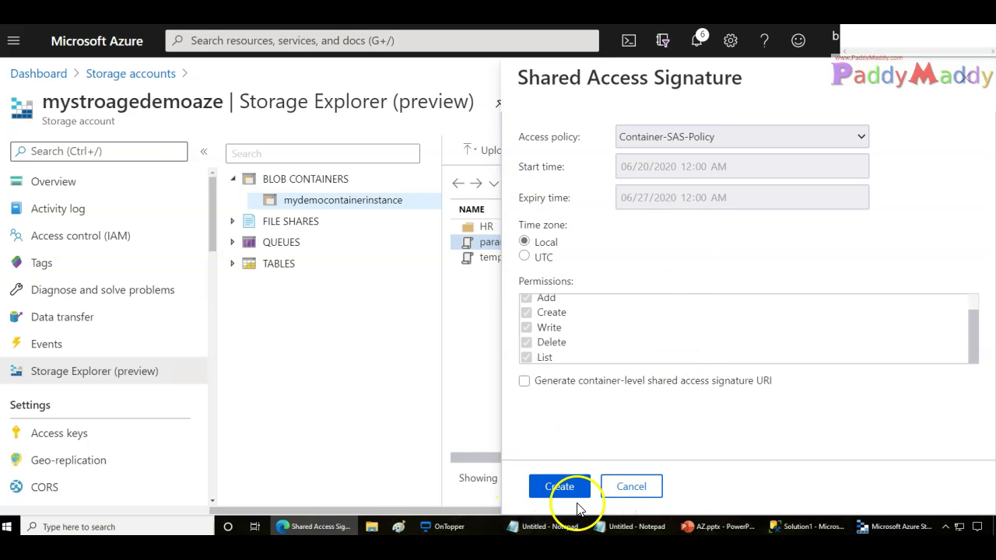
pyautogui.moveTo(971, 333); pyautogui.dragTo(962, 378)
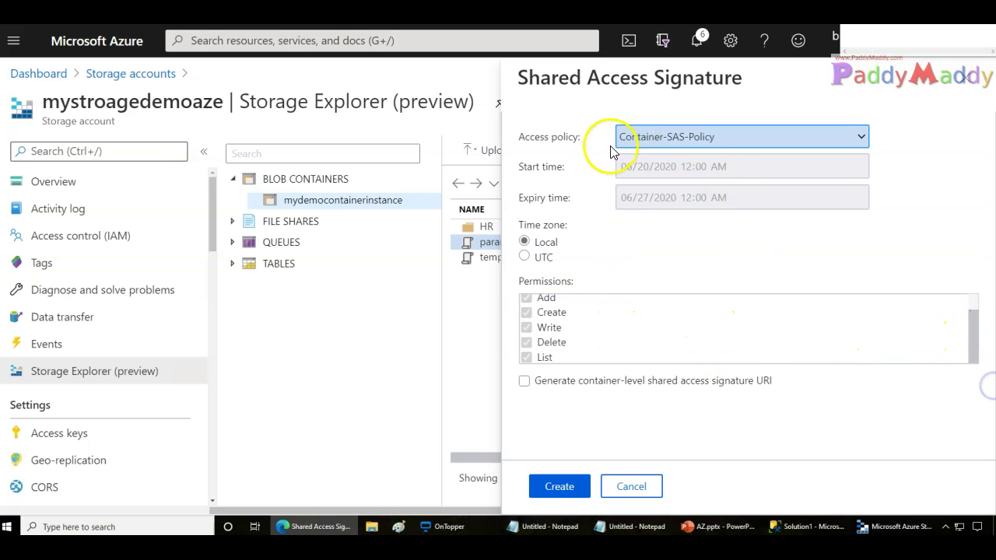
pyautogui.click(559, 489)
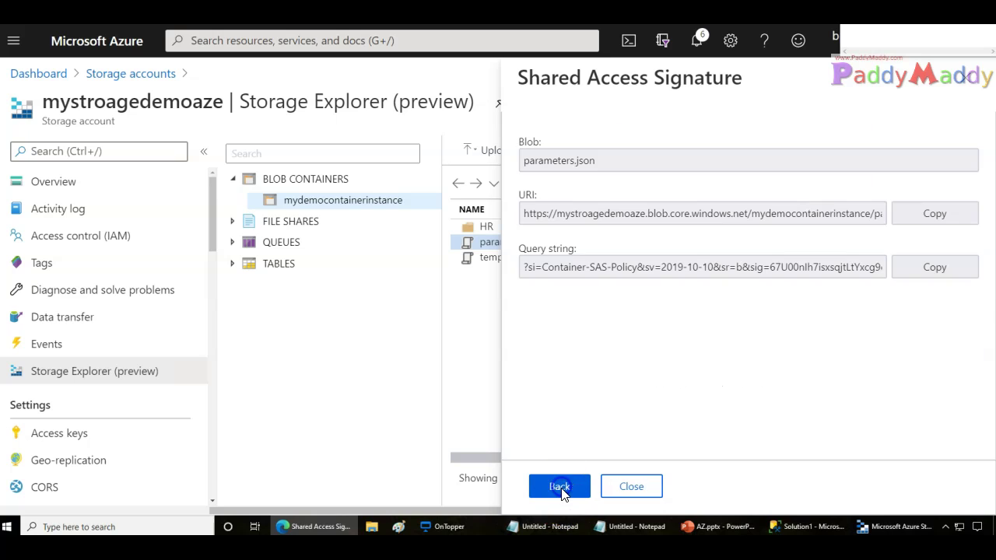
pyautogui.click(953, 216)
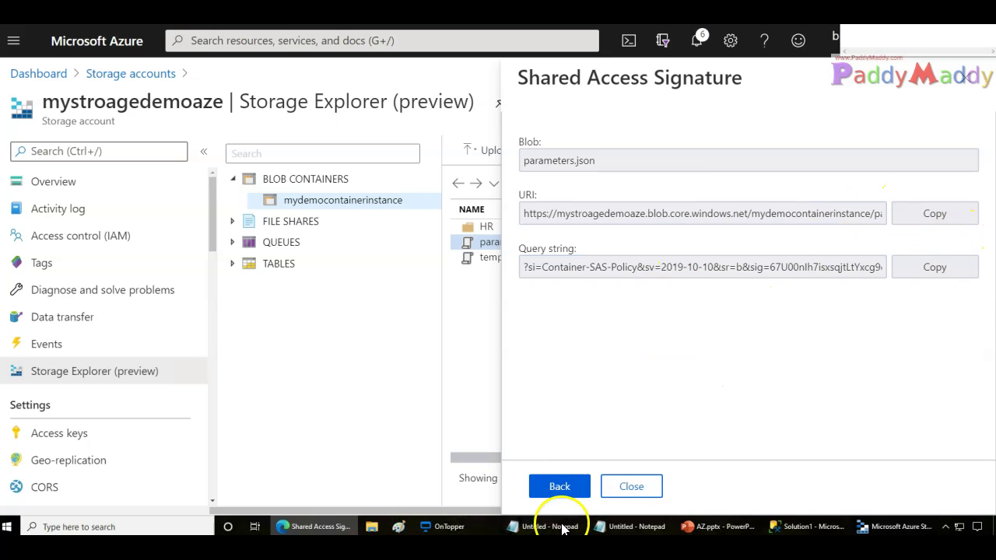
pyautogui.moveTo(523, 213); pyautogui.dragTo(992, 227)
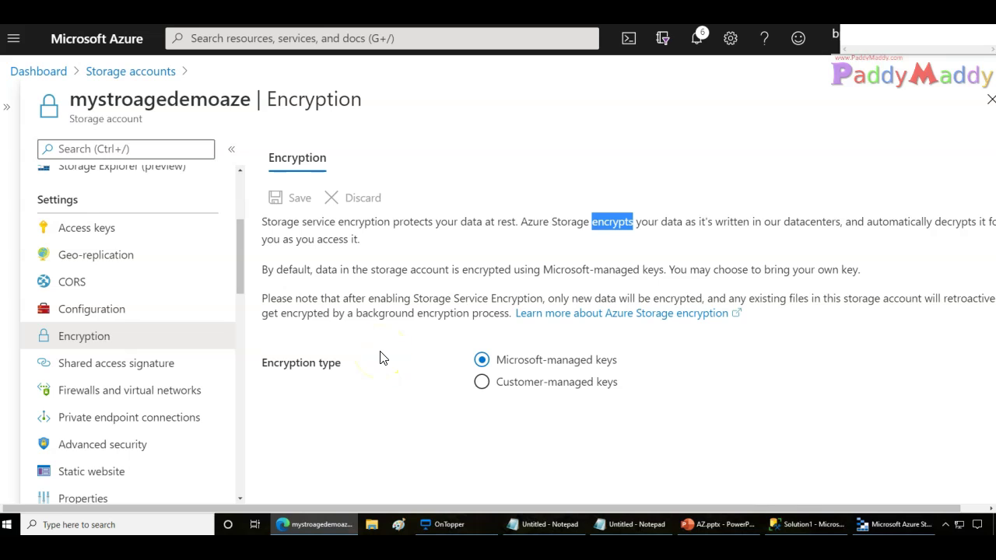
# Examine the Customer-managed keys encryption type, comparing the Enter key URI and Select from key vault options without saving
pyautogui.click(482, 383)
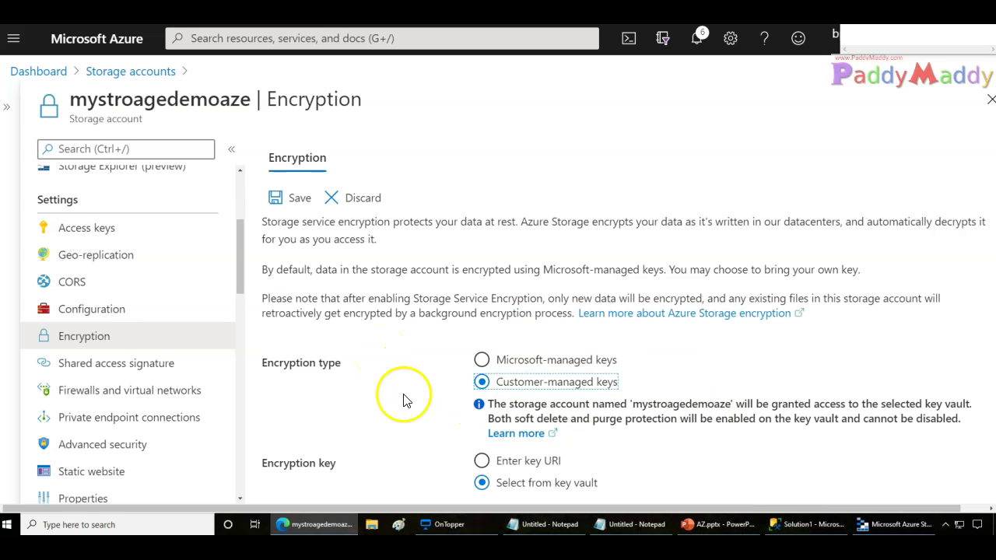
pyautogui.scroll(-1, 403, 400)
pyautogui.click(482, 393)
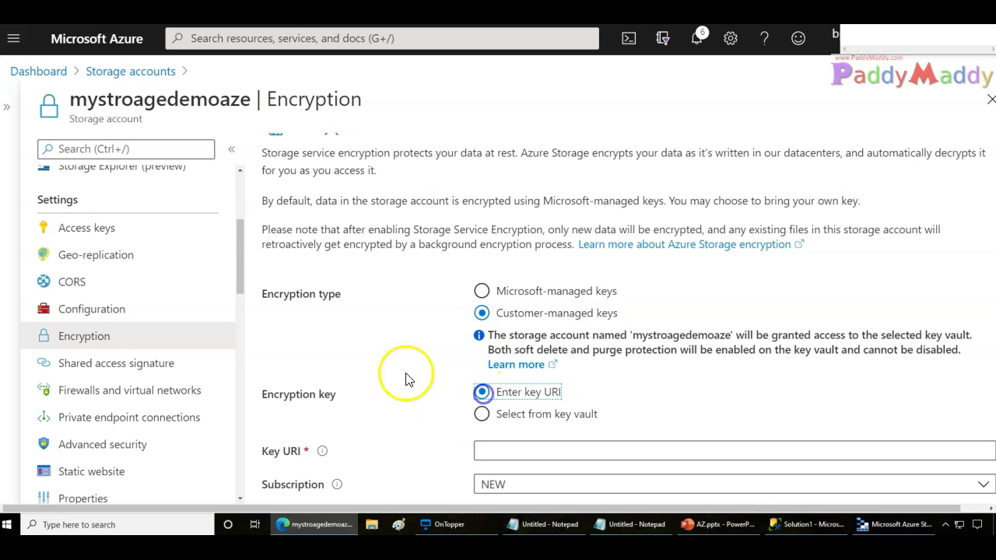
pyautogui.click(482, 414)
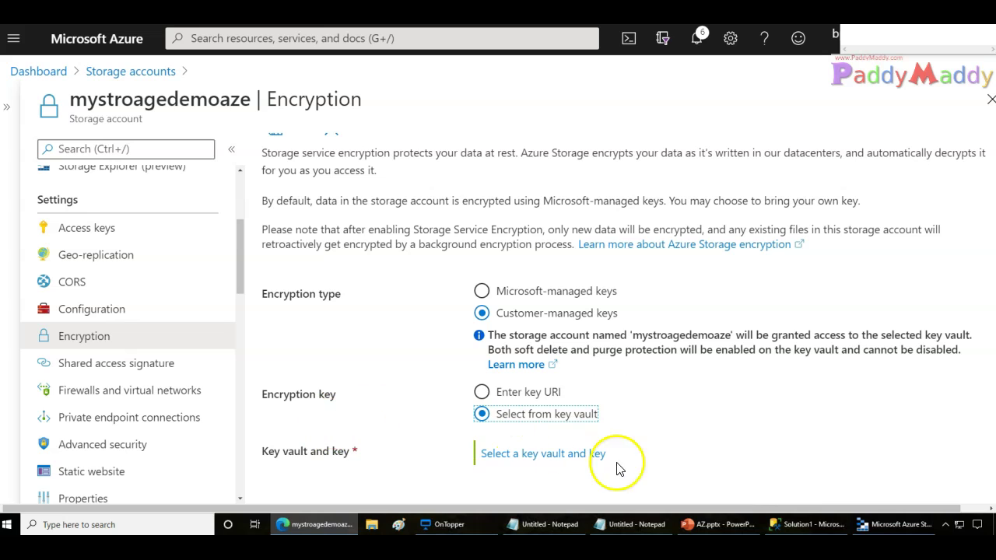
pyautogui.moveTo(269, 454); pyautogui.dragTo(393, 465)
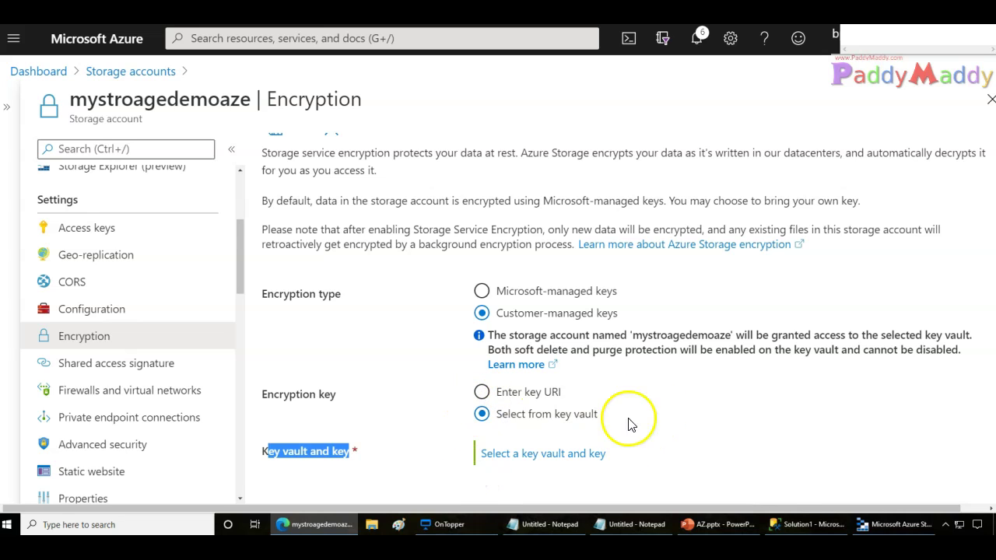
pyautogui.moveTo(529, 415); pyautogui.dragTo(651, 411)
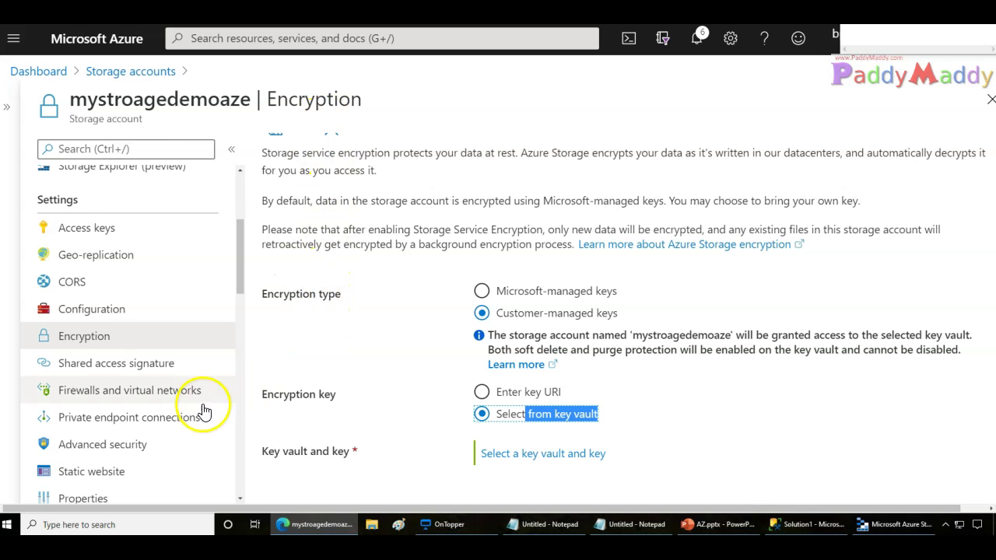
# In Firewalls and virtual networks, try allowing Selected networks with the client IP address added, and review the exceptions without saving
pyautogui.click(155, 390)
pyautogui.click(551, 71)
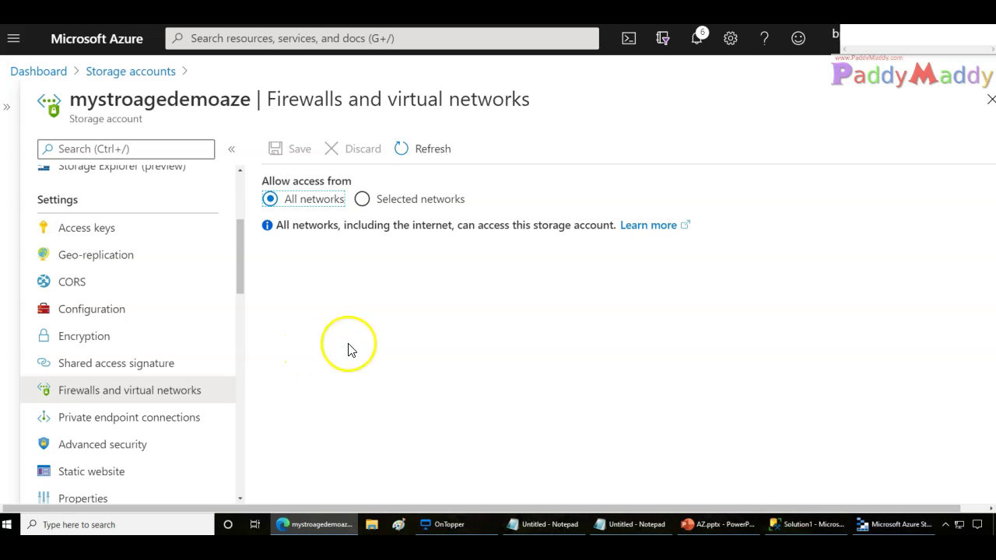
pyautogui.click(372, 200)
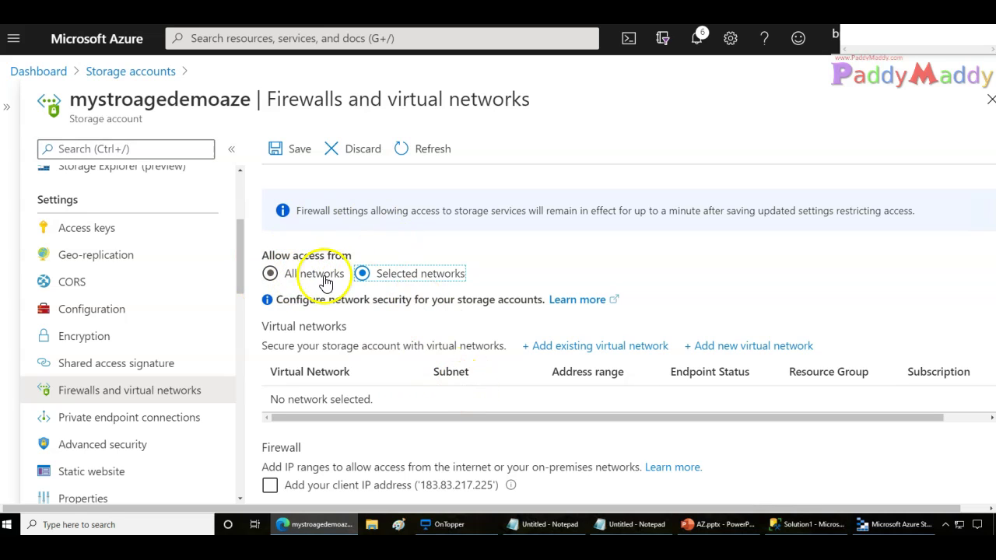
pyautogui.scroll(-1, 435, 389)
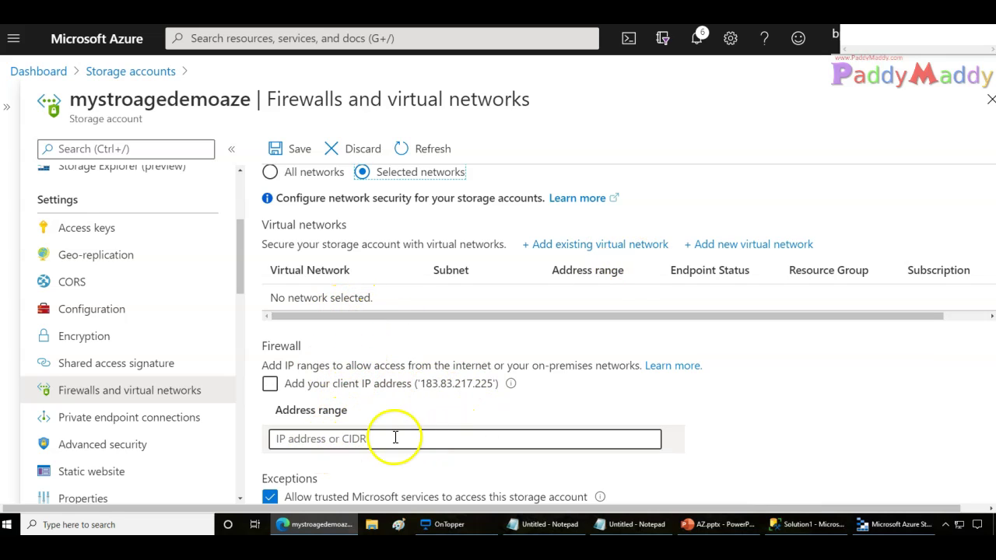
pyautogui.click(270, 384)
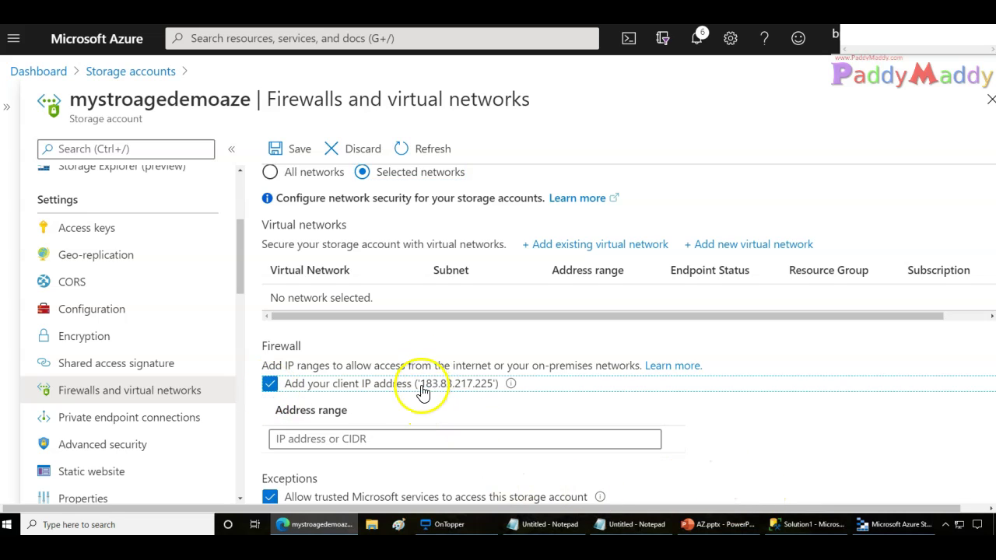
pyautogui.moveTo(425, 391); pyautogui.dragTo(497, 393)
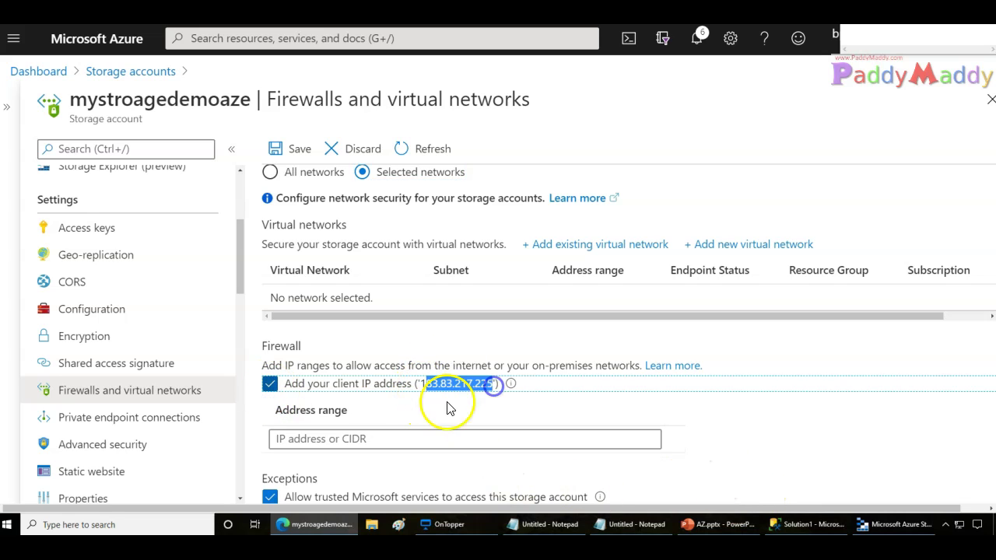
pyautogui.scroll(-1, 389, 424)
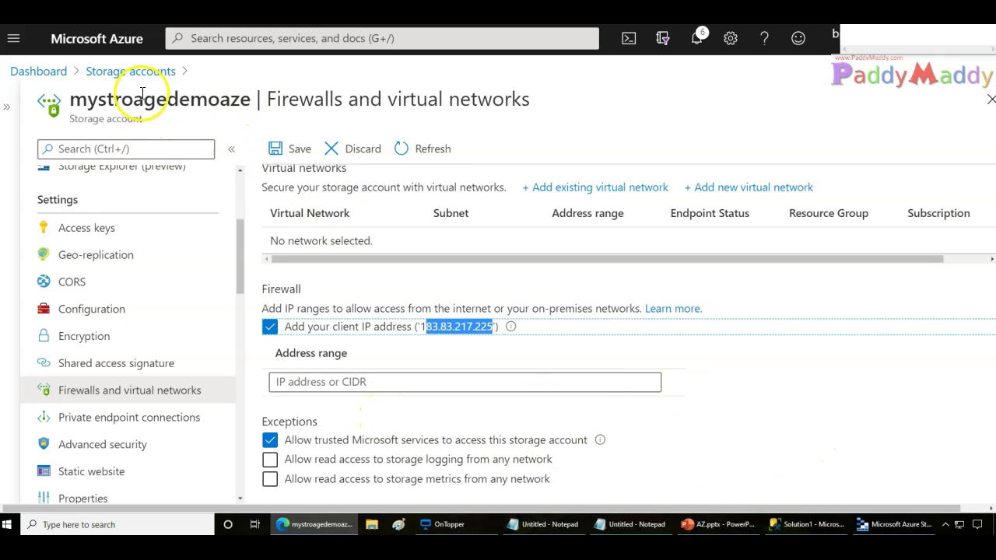
pyautogui.click(519, 459)
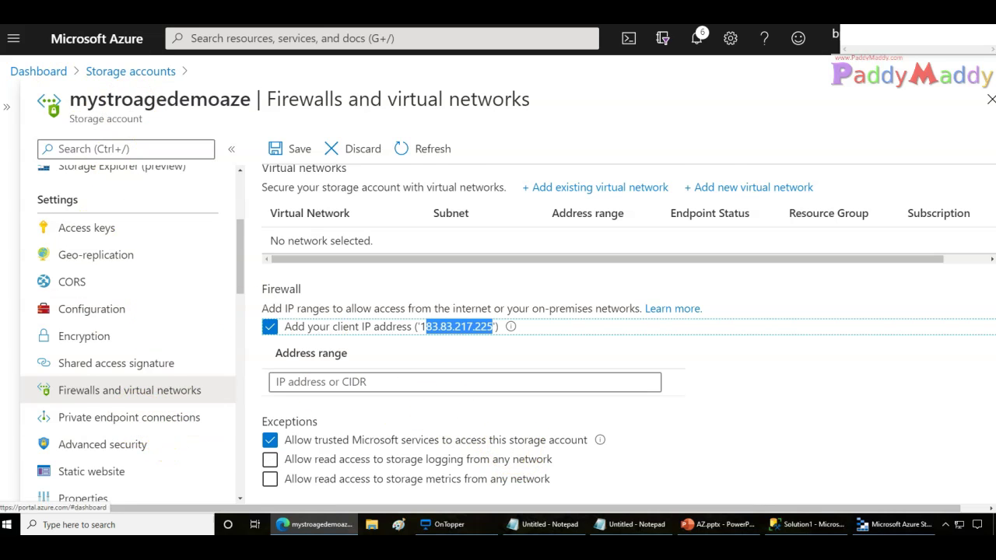
# Open the storage account's Advanced security page and read about Advanced Threat Protection and the recommendations
pyautogui.click(102, 445)
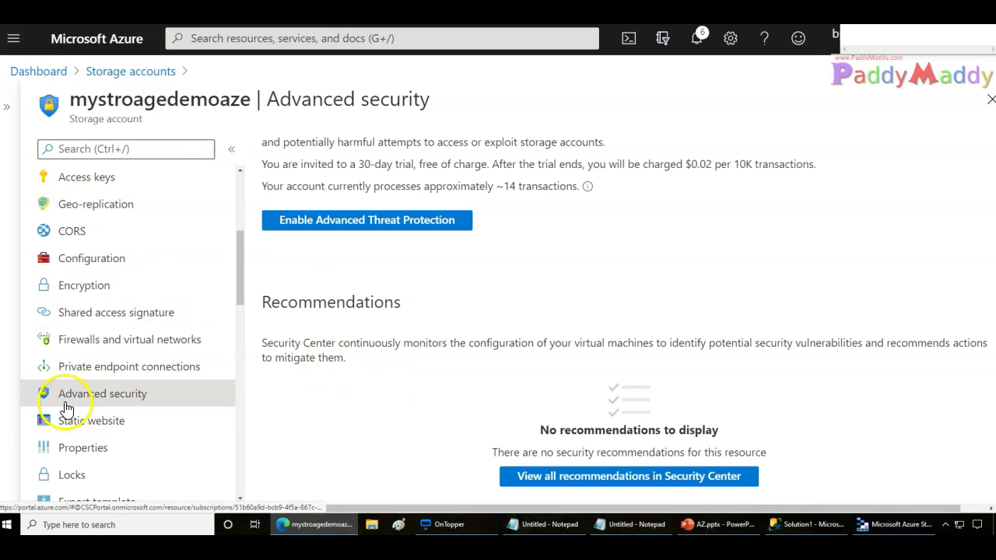
pyautogui.scroll(2, 377, 358)
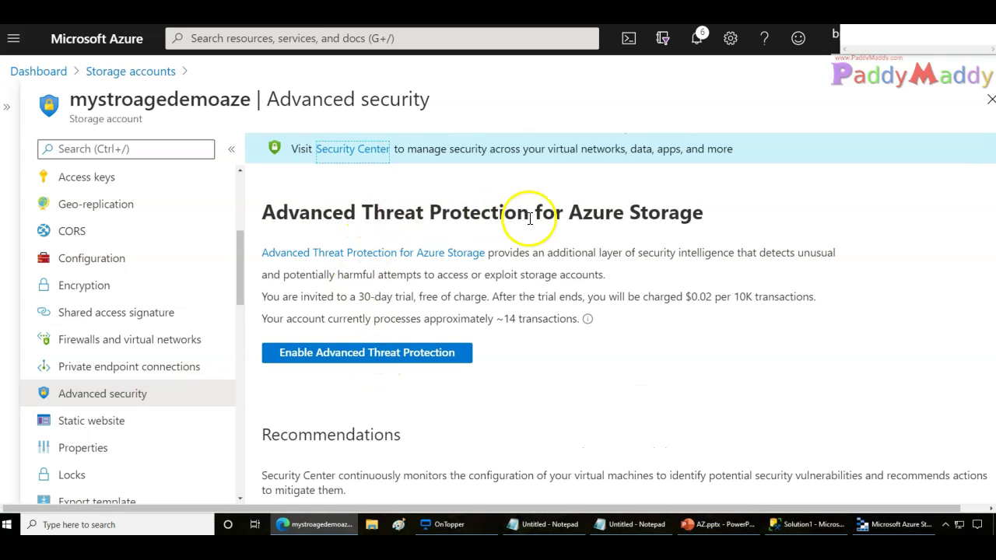
pyautogui.moveTo(563, 212); pyautogui.dragTo(569, 213)
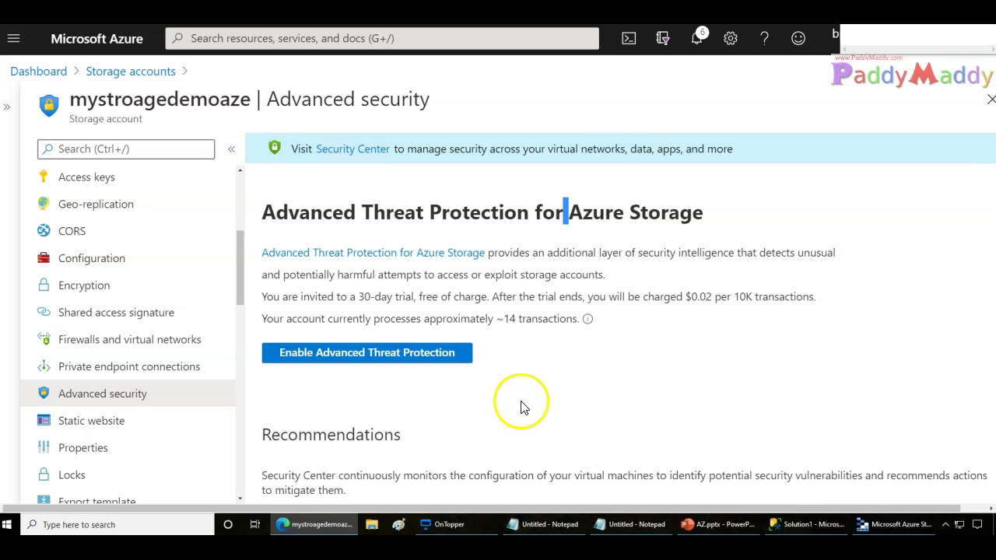
pyautogui.scroll(-2, 523, 403)
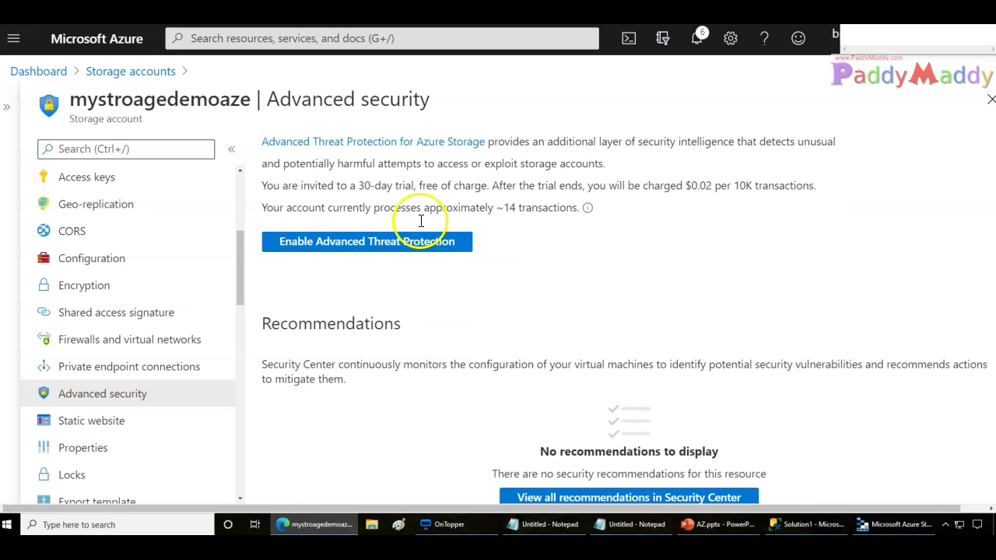
pyautogui.scroll(2, 413, 316)
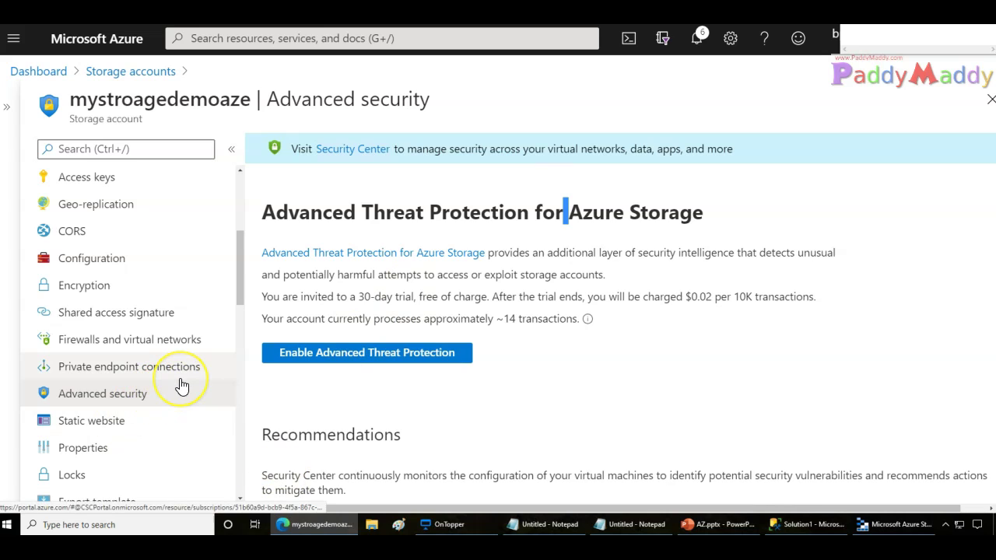
# Look through the storage account's remaining settings, from Blob service down to Monitoring (classic) and Support + troubleshooting
pyautogui.scroll(-1, 180, 385)
pyautogui.scroll(-3, 180, 386)
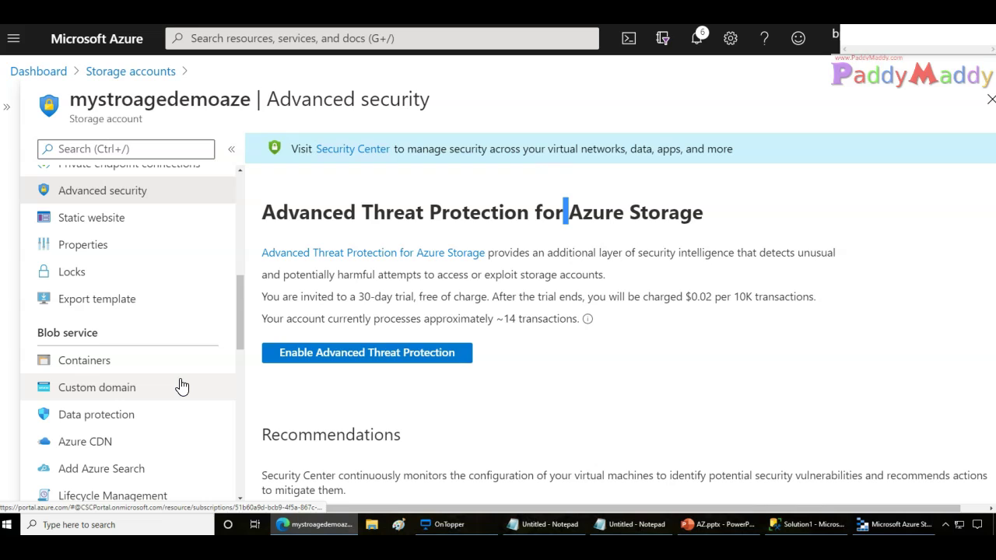
pyautogui.click(195, 388)
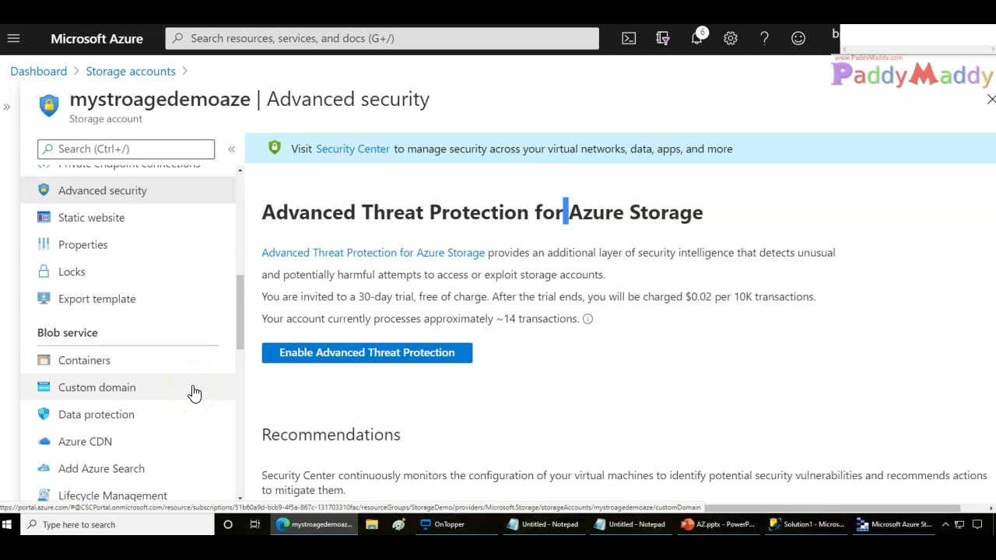
pyautogui.scroll(-8, 193, 392)
pyautogui.click(111, 426)
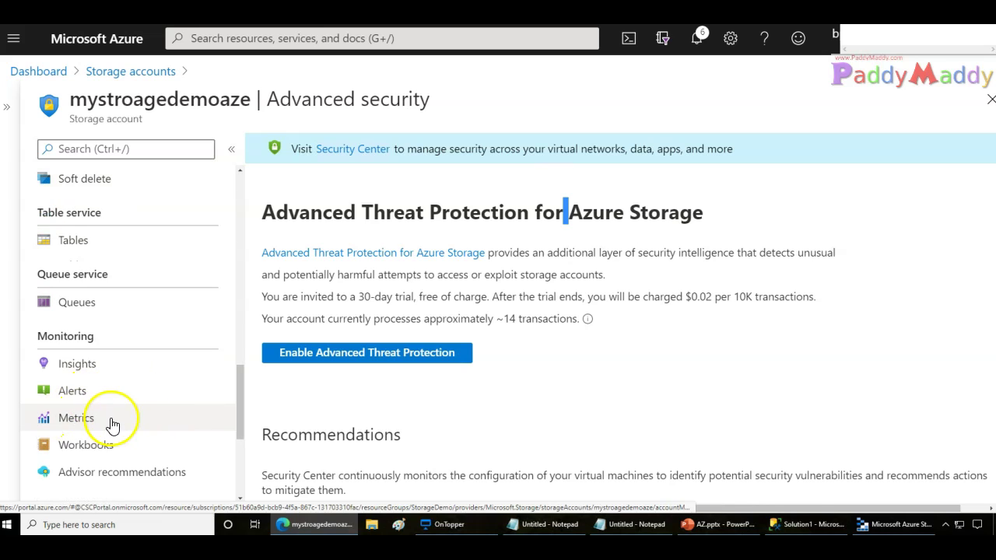
pyautogui.scroll(-5, 78, 296)
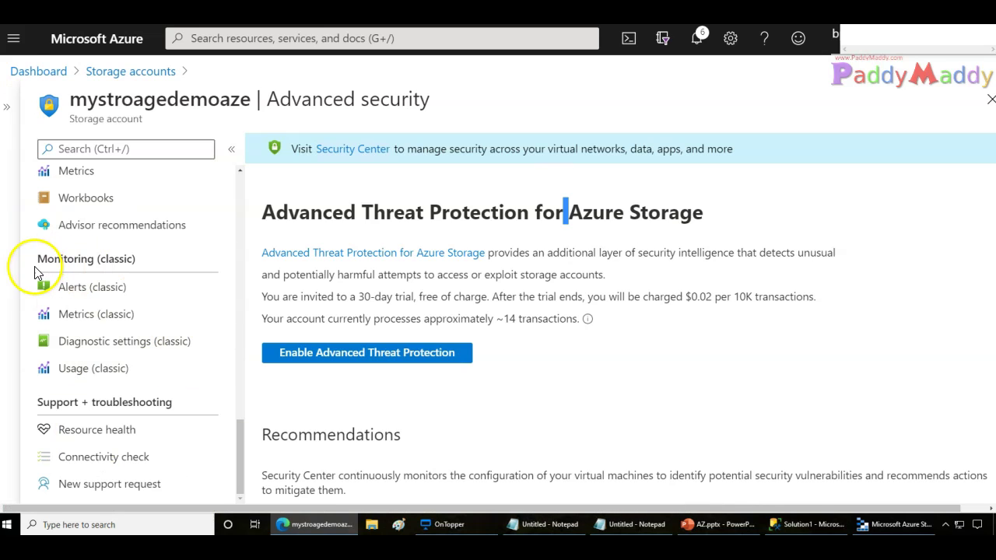
# Open the storage account's Diagnostic settings (classic) and review the blob hour metrics, minute metrics and logging options
pyautogui.click(133, 344)
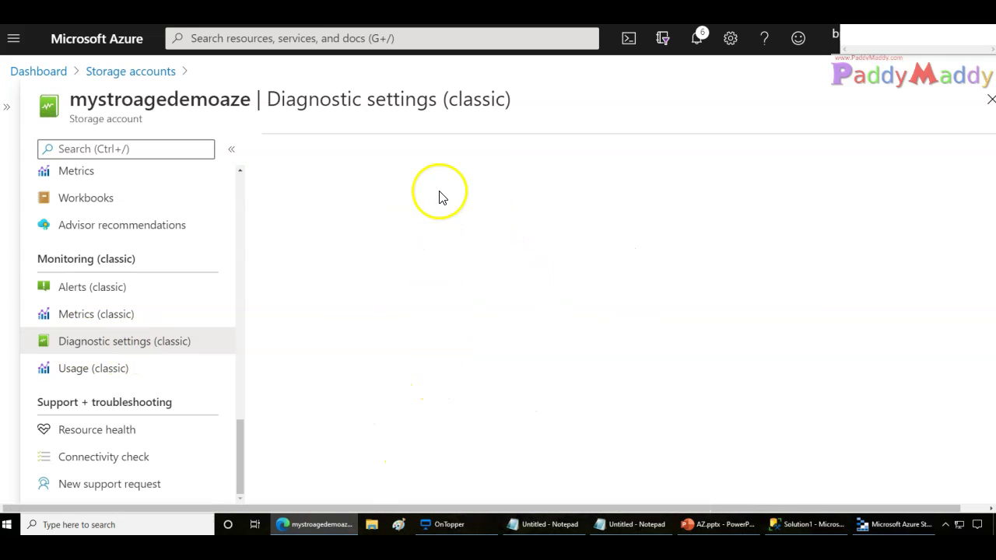
pyautogui.scroll(-2, 533, 436)
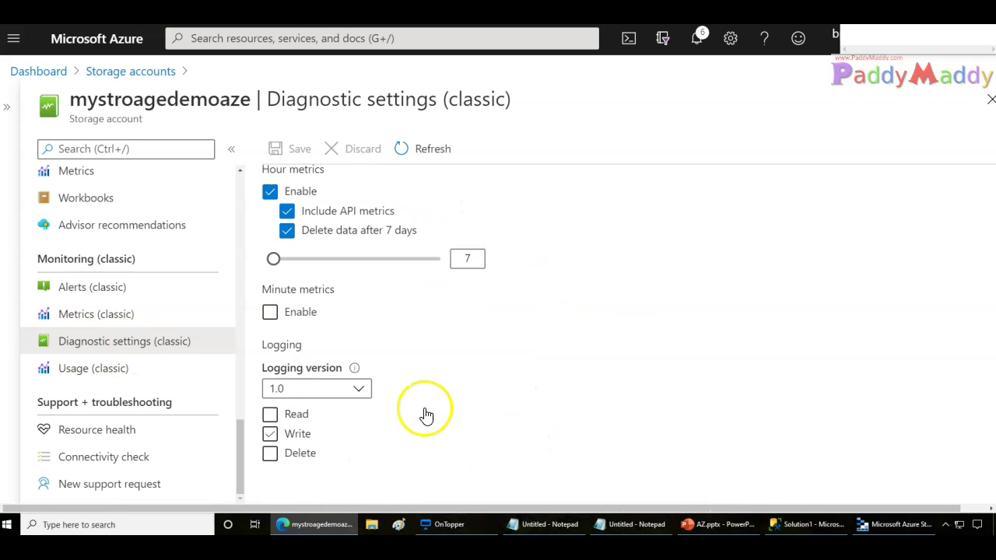
pyautogui.scroll(2, 503, 402)
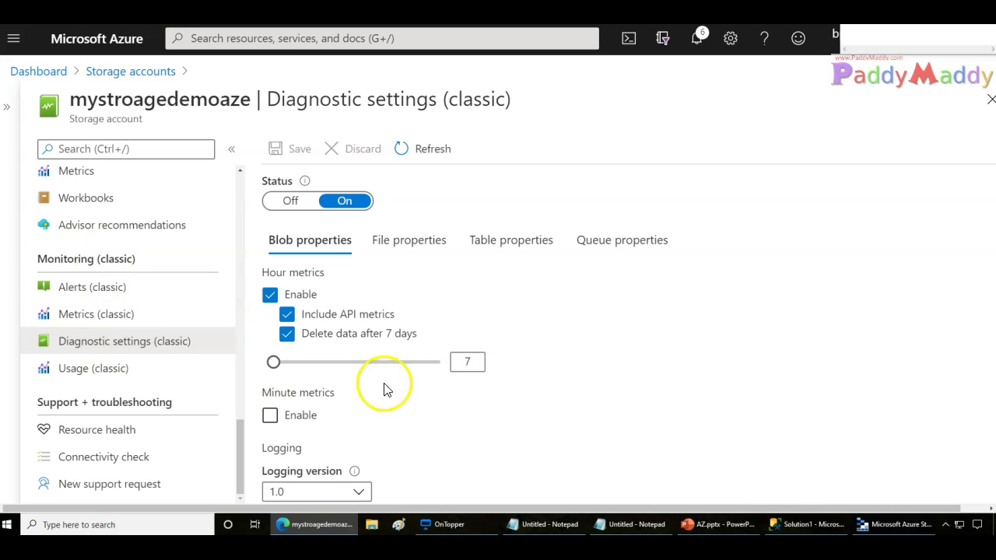
pyautogui.scroll(5, 200, 396)
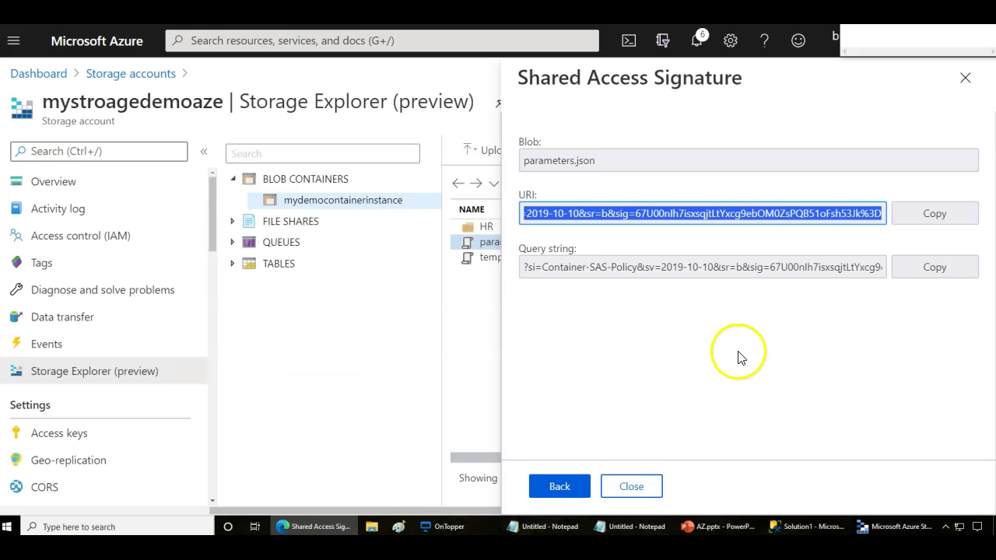
# Switch to the AZ.pptx presentation in PowerPoint, start the slide show from the Securing Our Storage Accounts slide, and turn on the laser pointer
pyautogui.click(717, 527)
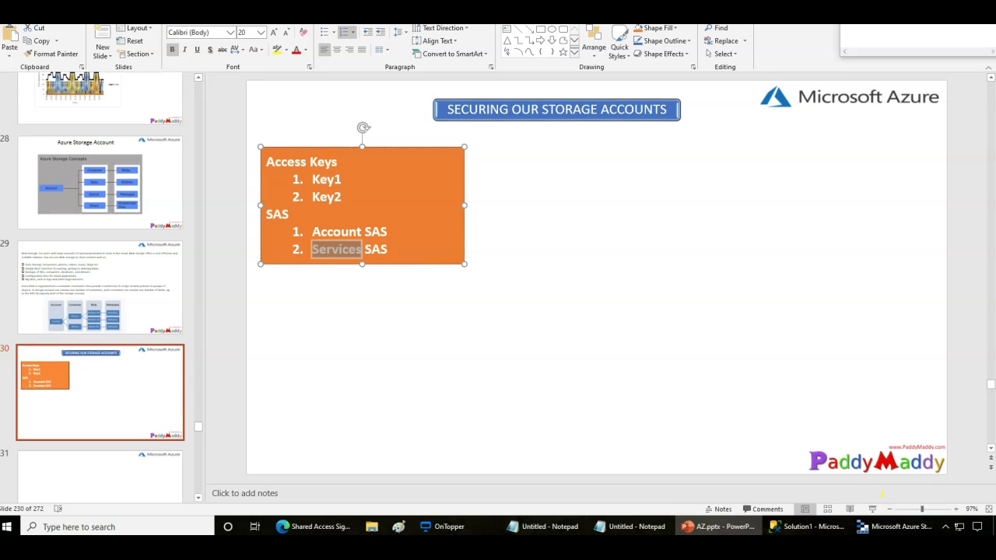
pyautogui.click(872, 509)
pyautogui.click(56, 549)
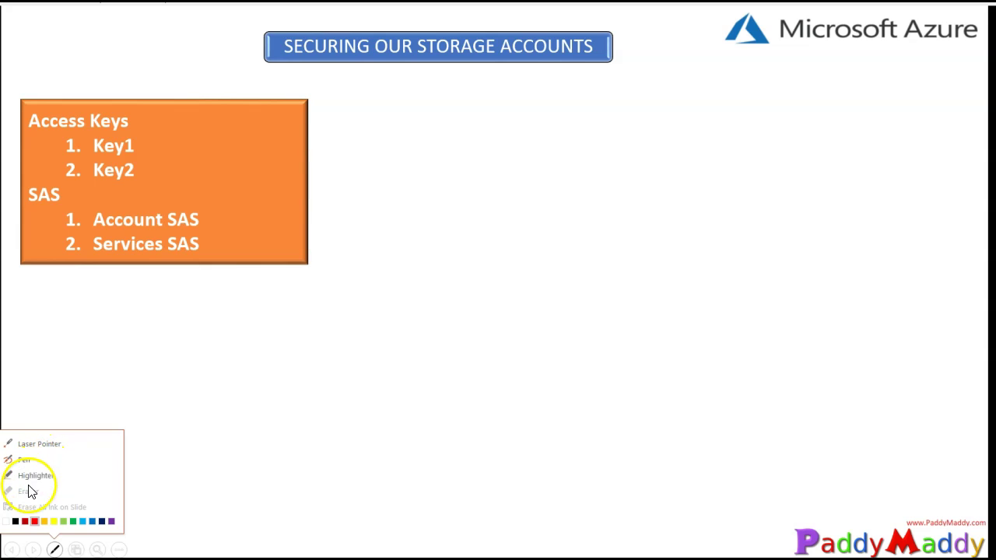
pyautogui.click(49, 443)
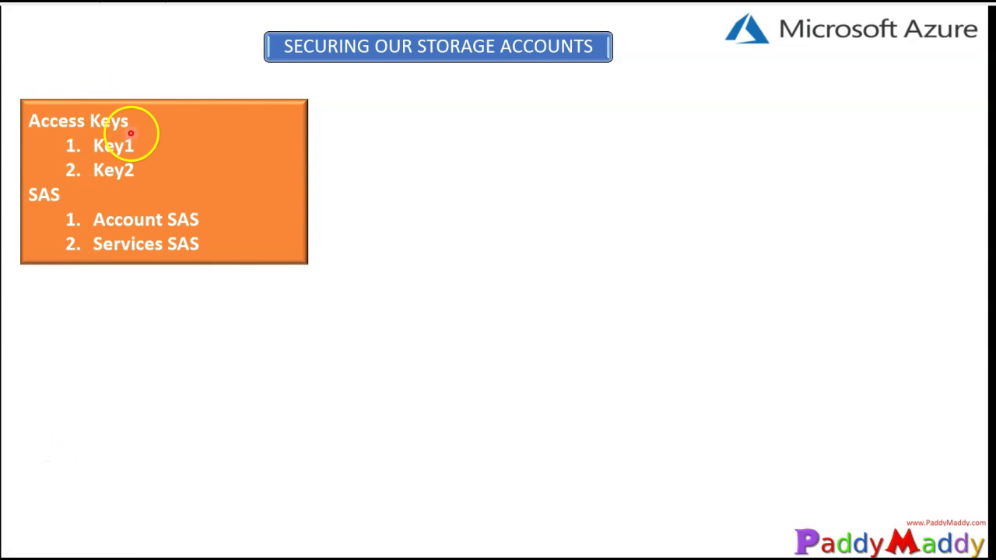